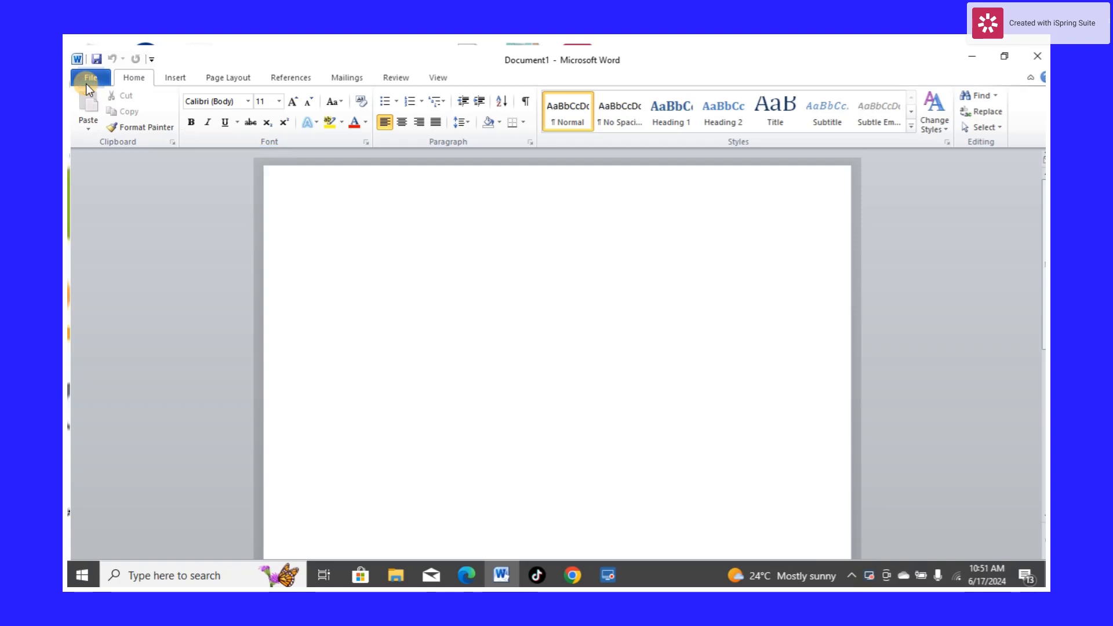
# Create a new blank document from the available templates
pyautogui.click(87, 82)
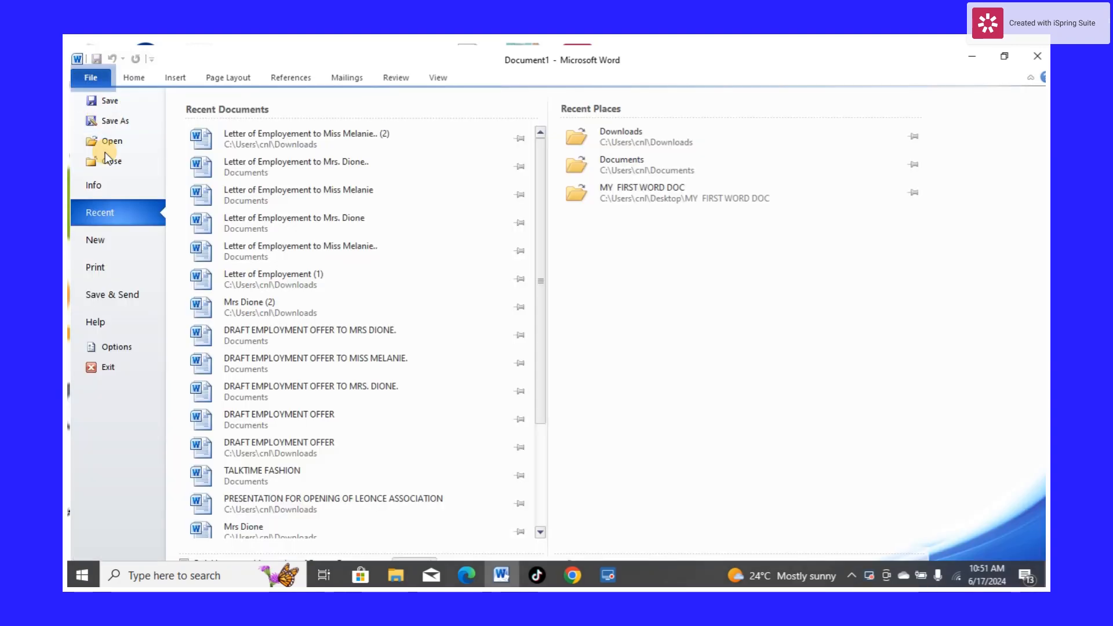
pyautogui.click(100, 245)
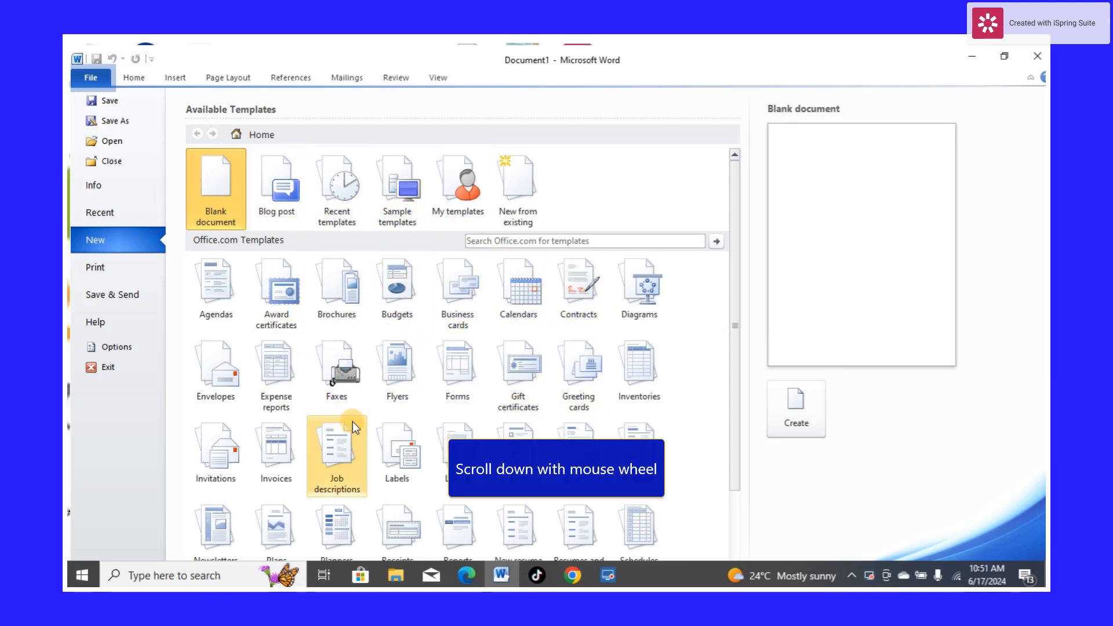
pyautogui.scroll(-2, 380, 424)
pyautogui.scroll(1, 204, 310)
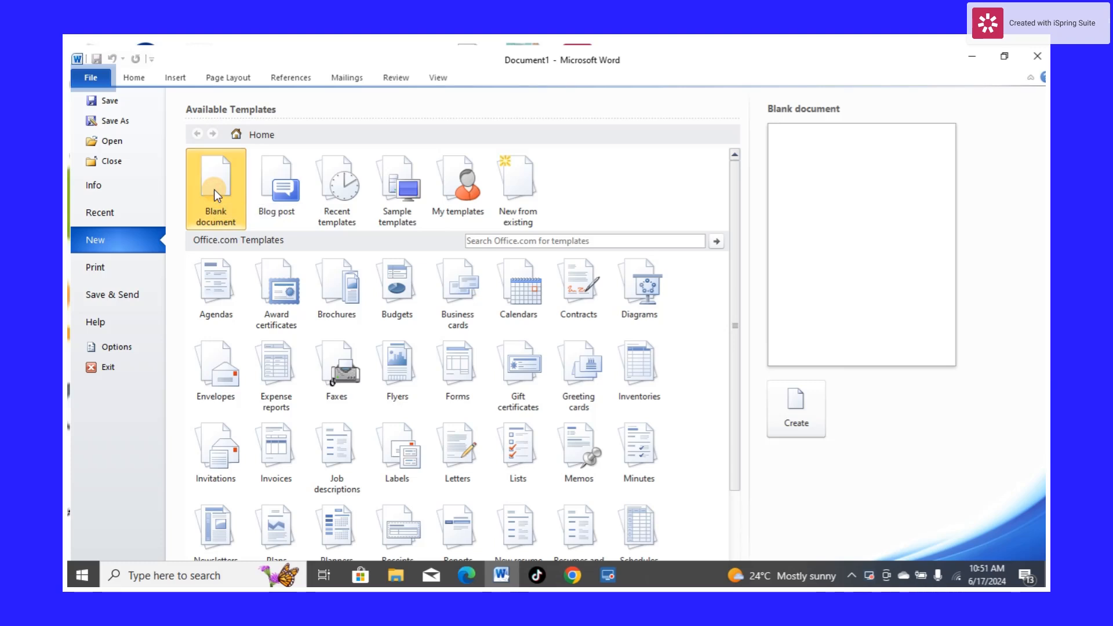
pyautogui.click(797, 398)
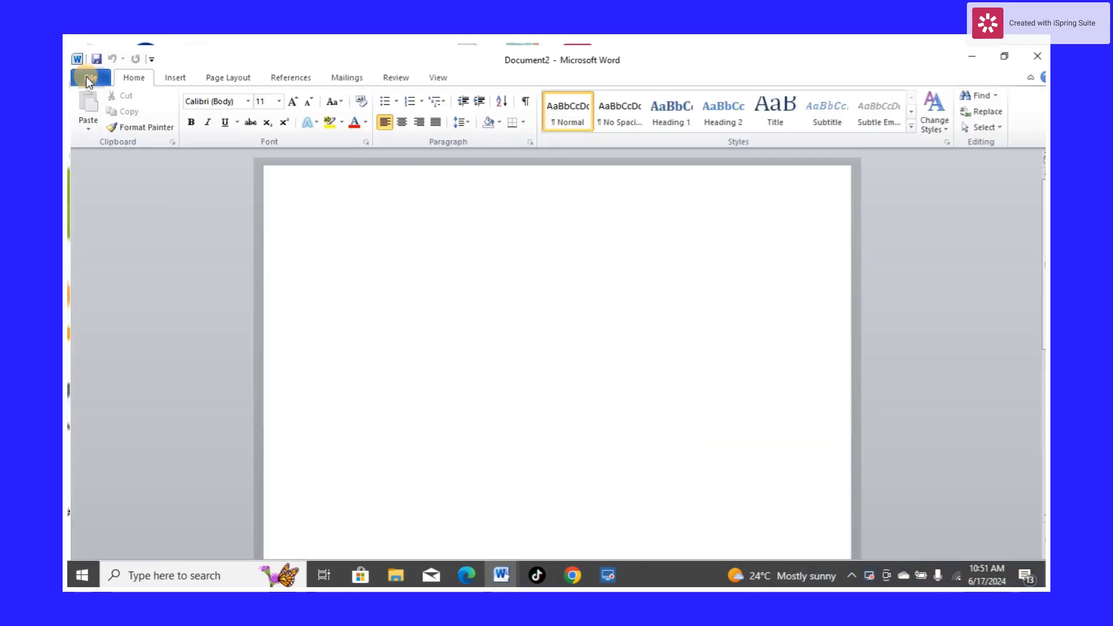
# Save the document as "A letter" inside the MY FIRST WORD DOC folder on the Desktop
pyautogui.click(87, 77)
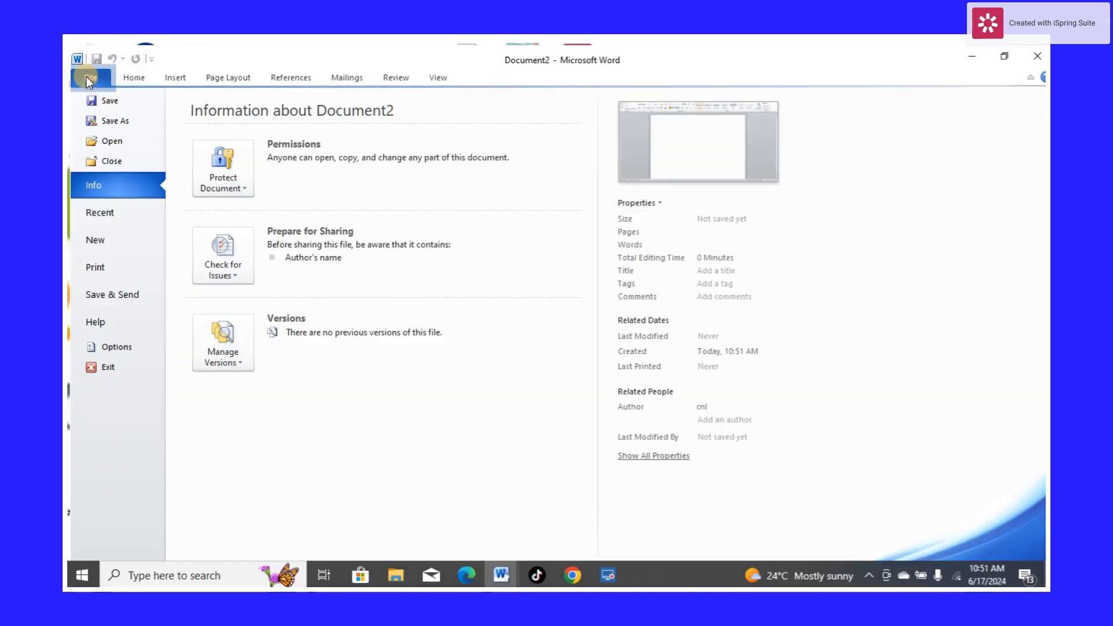
pyautogui.click(113, 119)
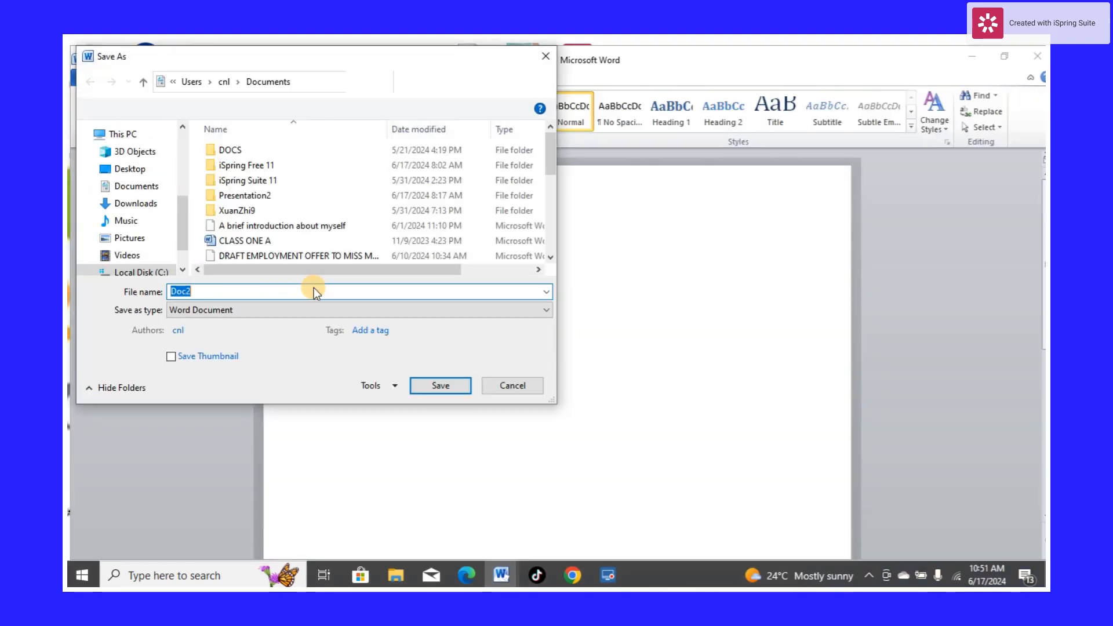
pyautogui.press('BackSpace')
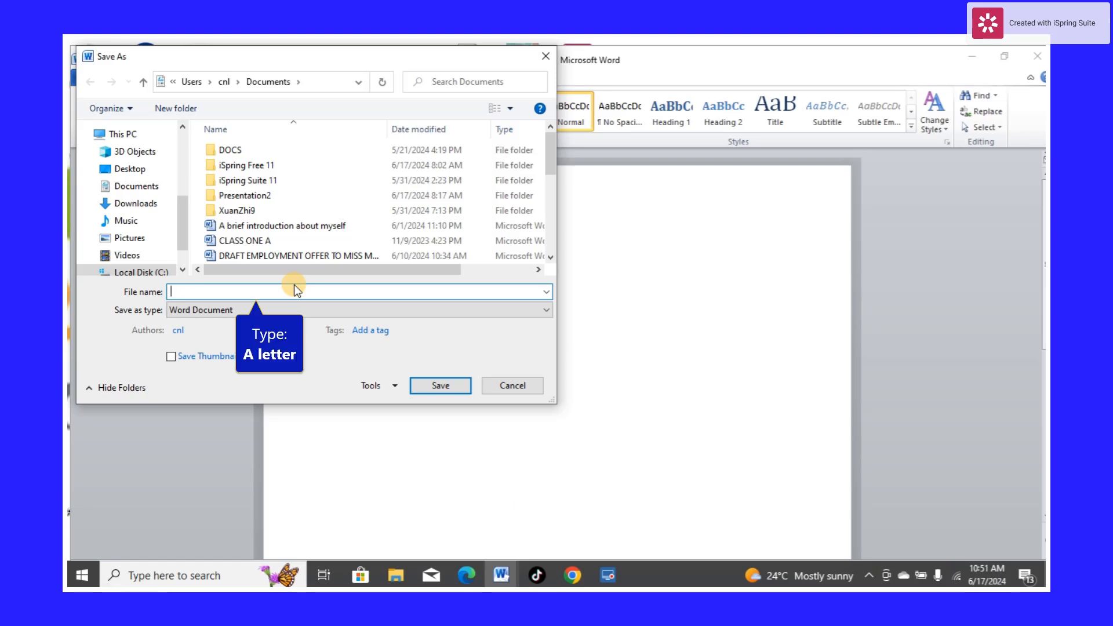
pyautogui.write('A')
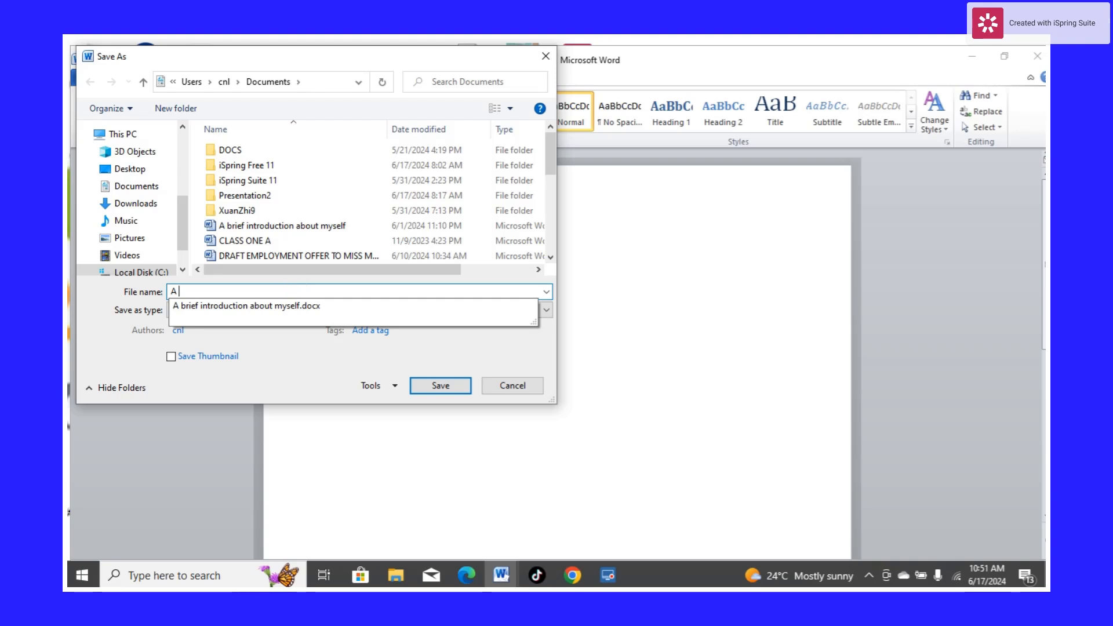
pyautogui.write(' le')
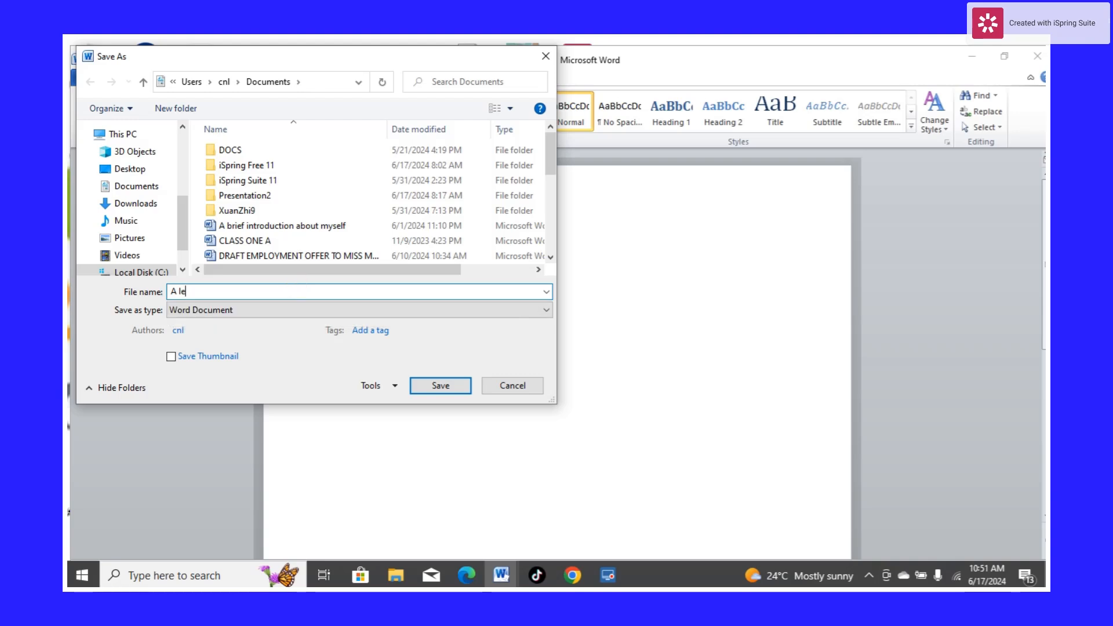
pyautogui.write('tter')
pyautogui.click(146, 168)
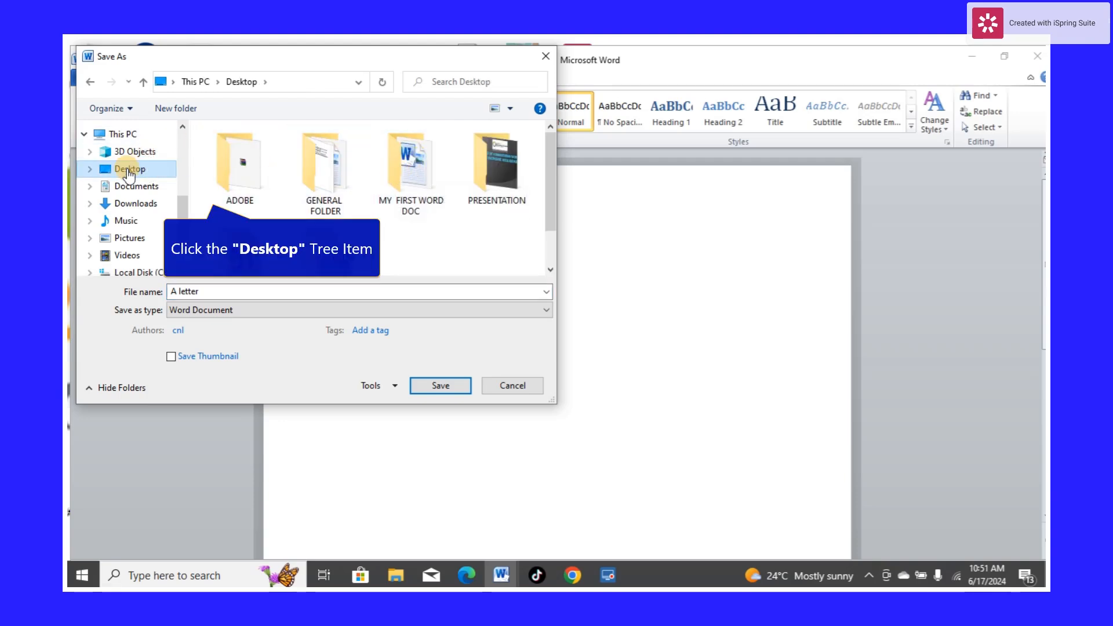
pyautogui.click(129, 172)
pyautogui.click(400, 176)
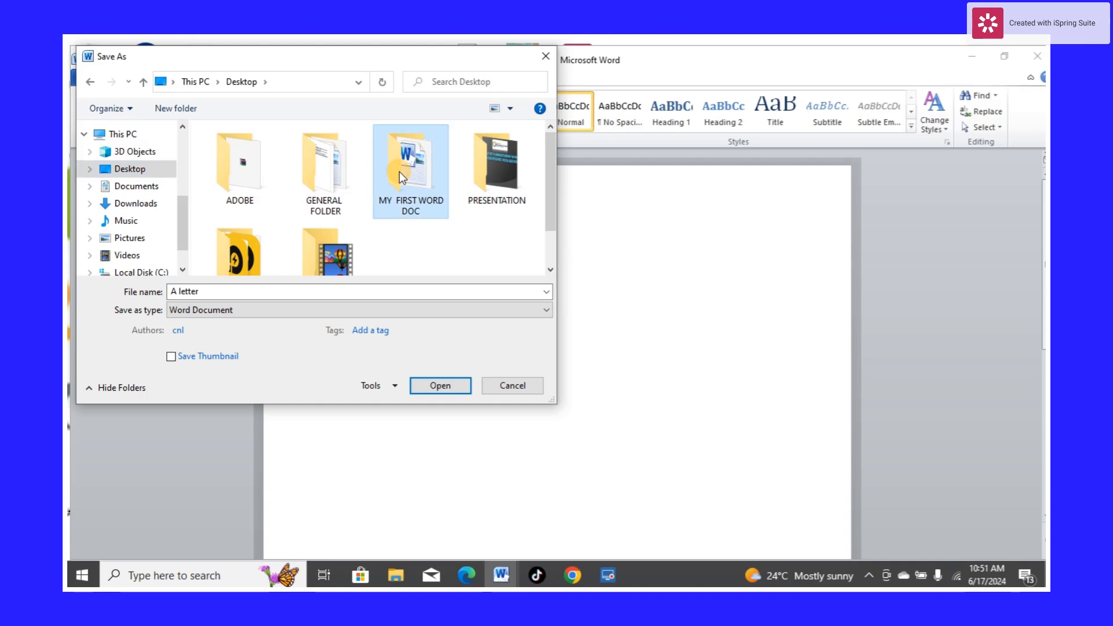
pyautogui.click(442, 386)
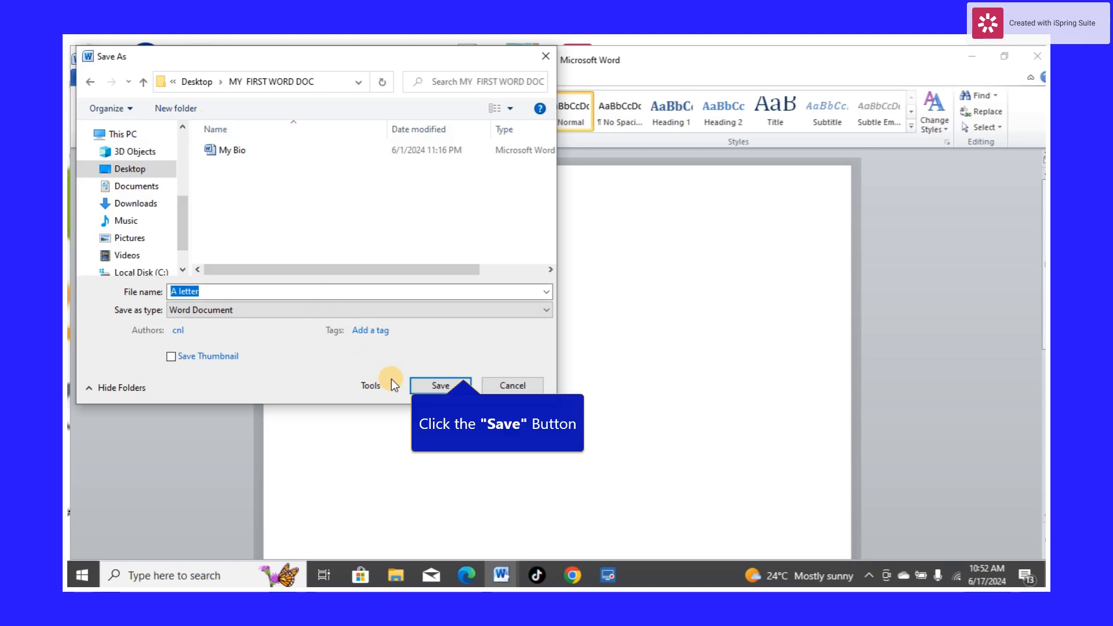
pyautogui.click(440, 385)
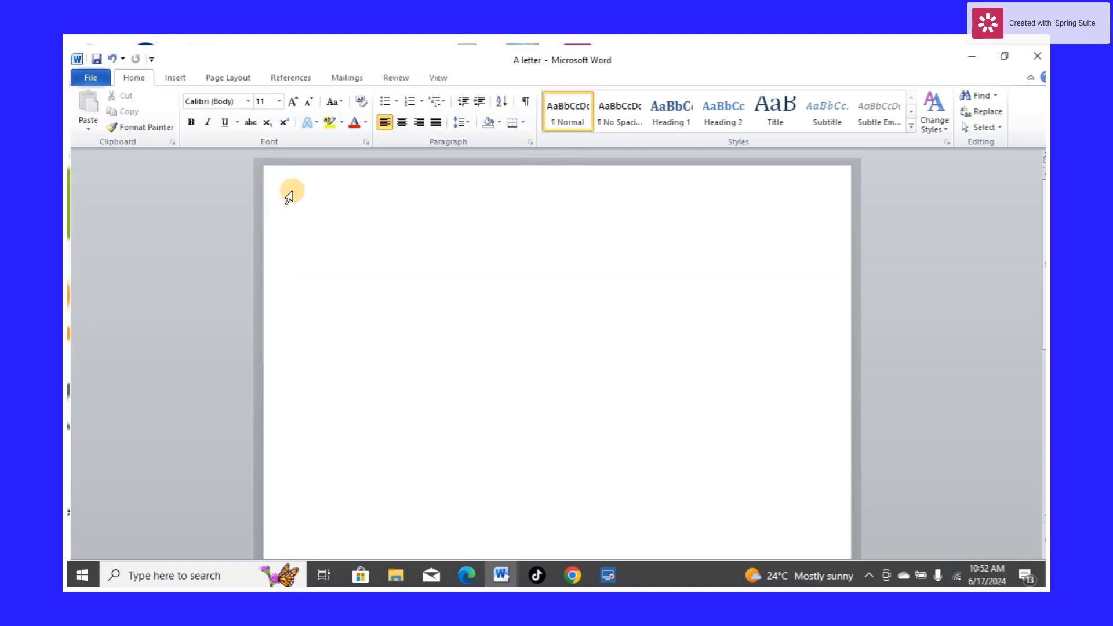
# Set the font size to 14
pyautogui.click(281, 104)
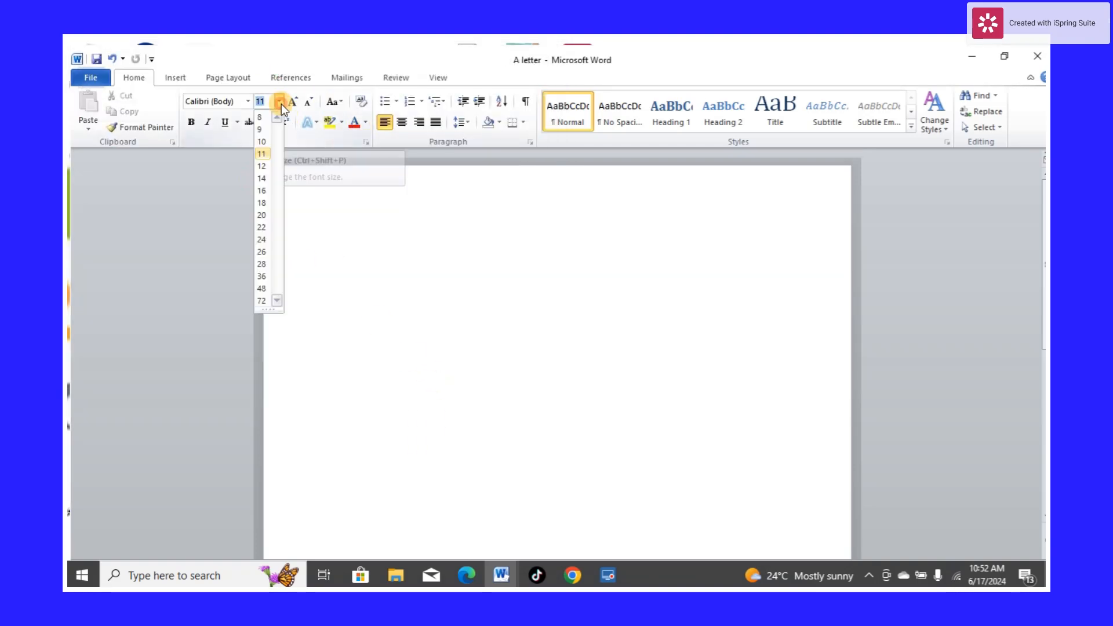
pyautogui.click(261, 178)
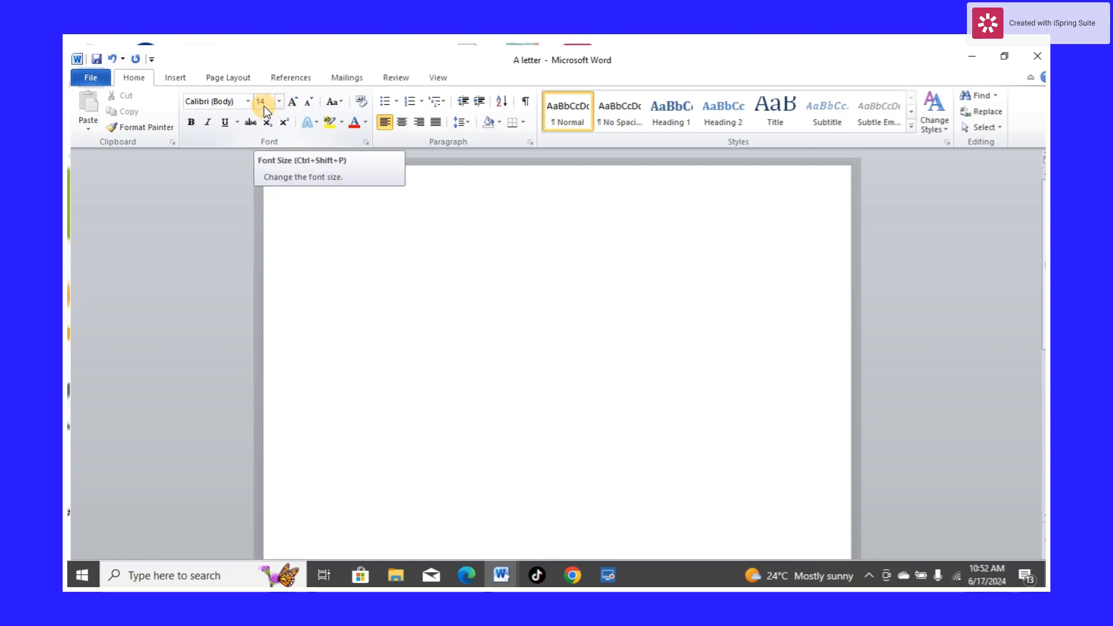
pyautogui.click(248, 102)
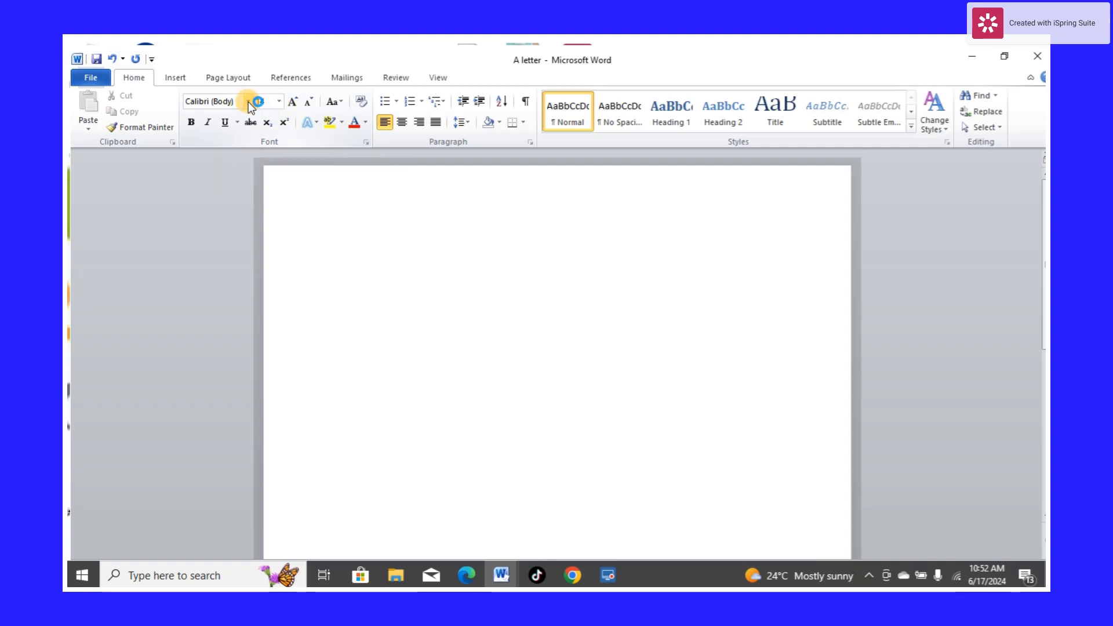
pyautogui.click(248, 102)
pyautogui.click(248, 102)
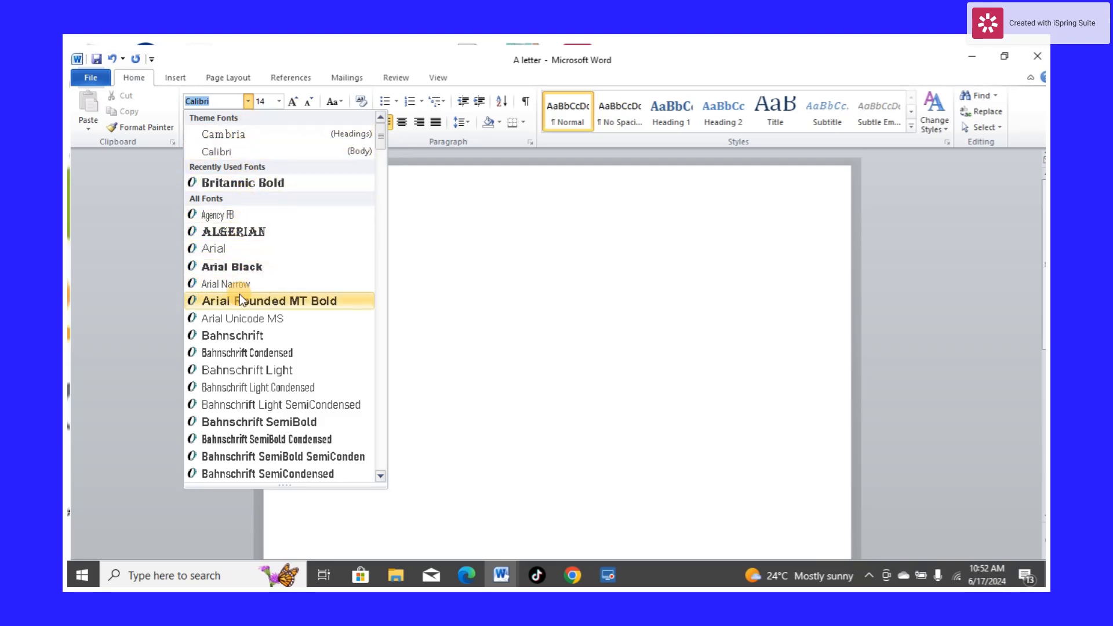
pyautogui.click(221, 100)
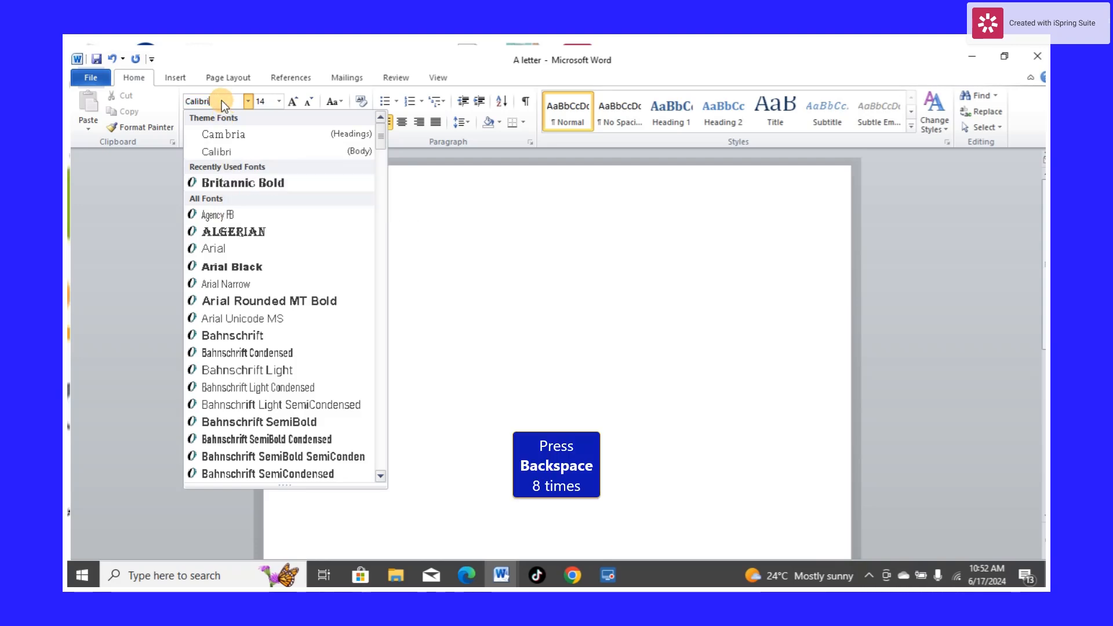
pyautogui.press('BackSpace')
pyautogui.press('BackSpace')
pyautogui.press('BackSpace')
pyautogui.press('BackSpace')
pyautogui.press('BackSpace')
pyautogui.press('BackSpace')
pyautogui.press('BackSpace')
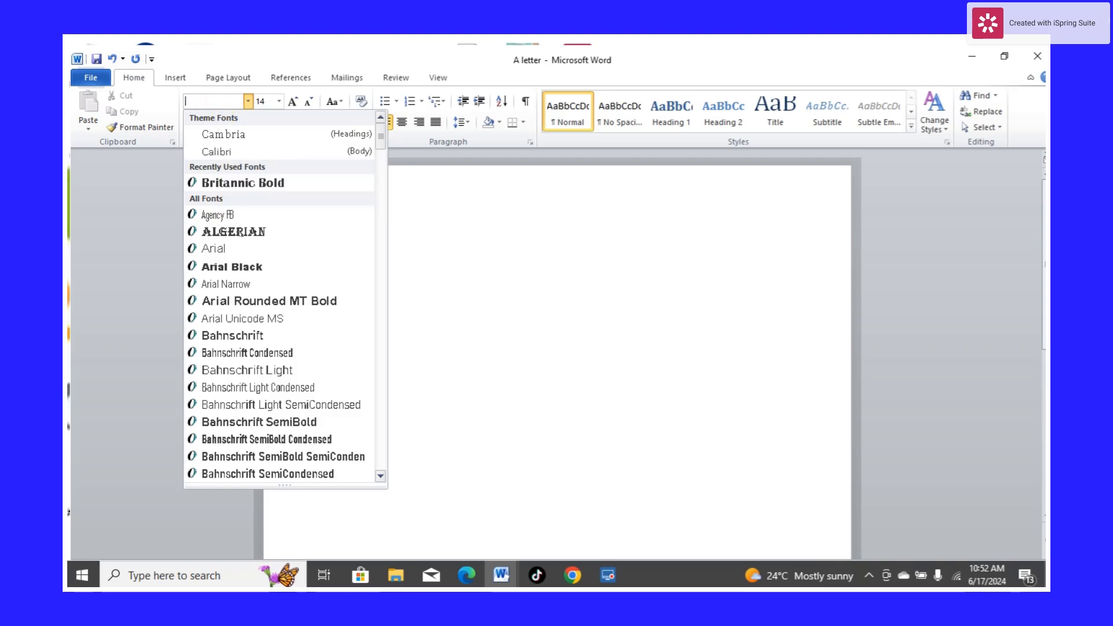
pyautogui.write('tim')
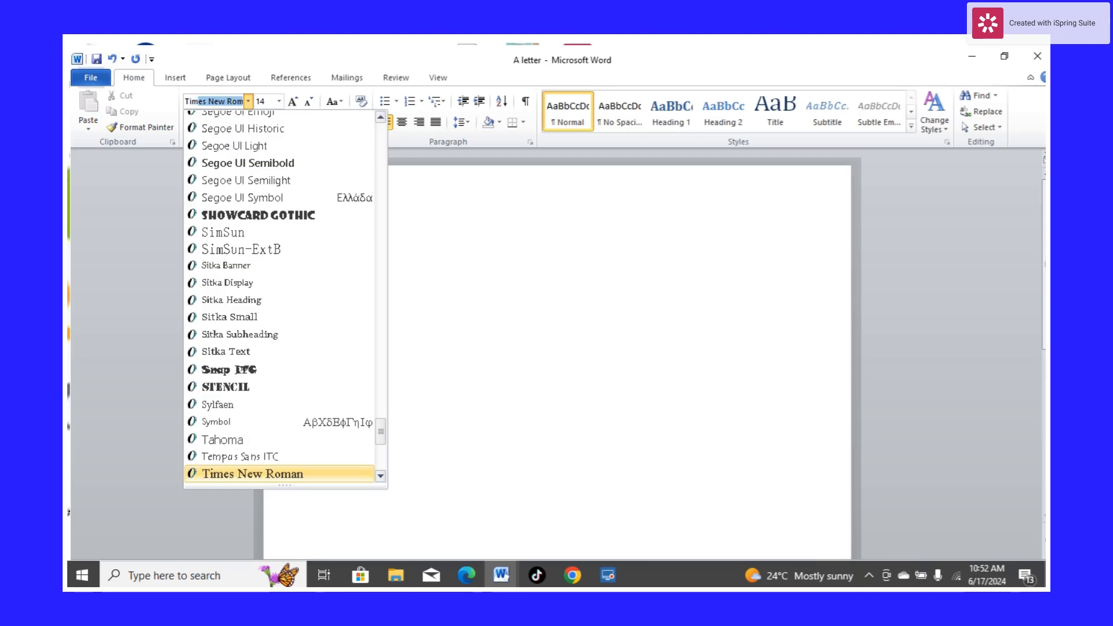
pyautogui.click(234, 101)
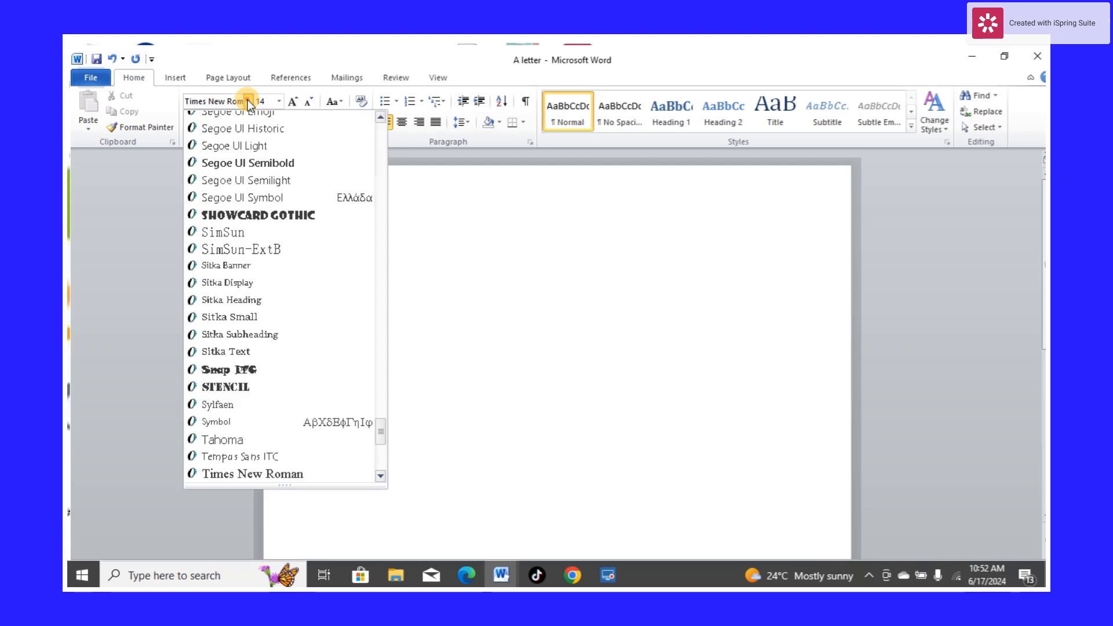
pyautogui.press('Escape')
# Change the font to Times New Roman
pyautogui.click(249, 100)
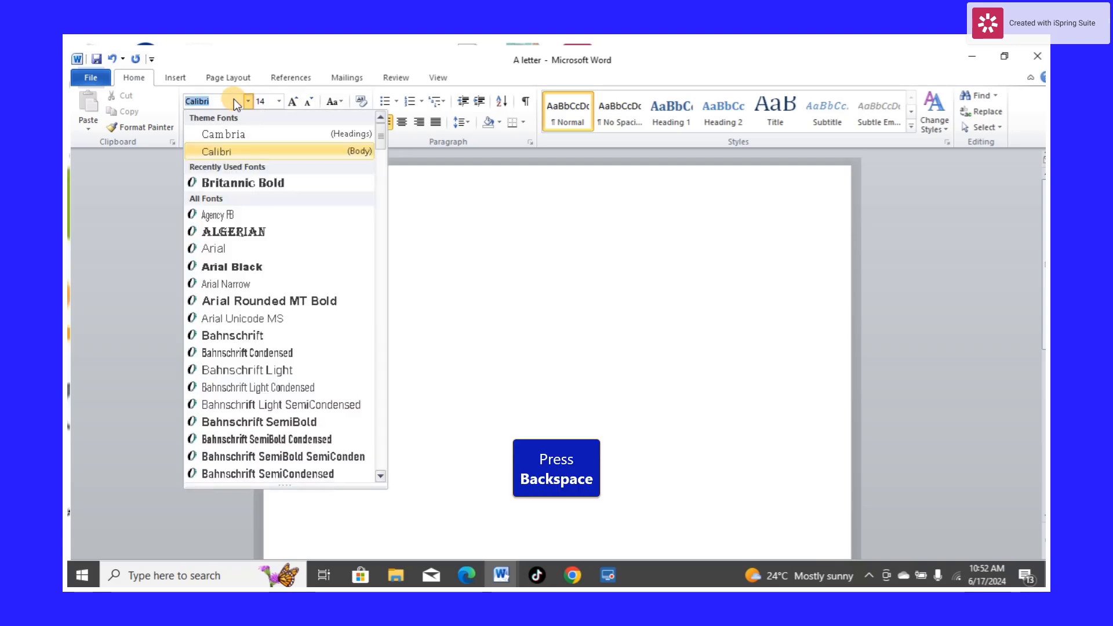
pyautogui.press('BackSpace')
pyautogui.write('Time')
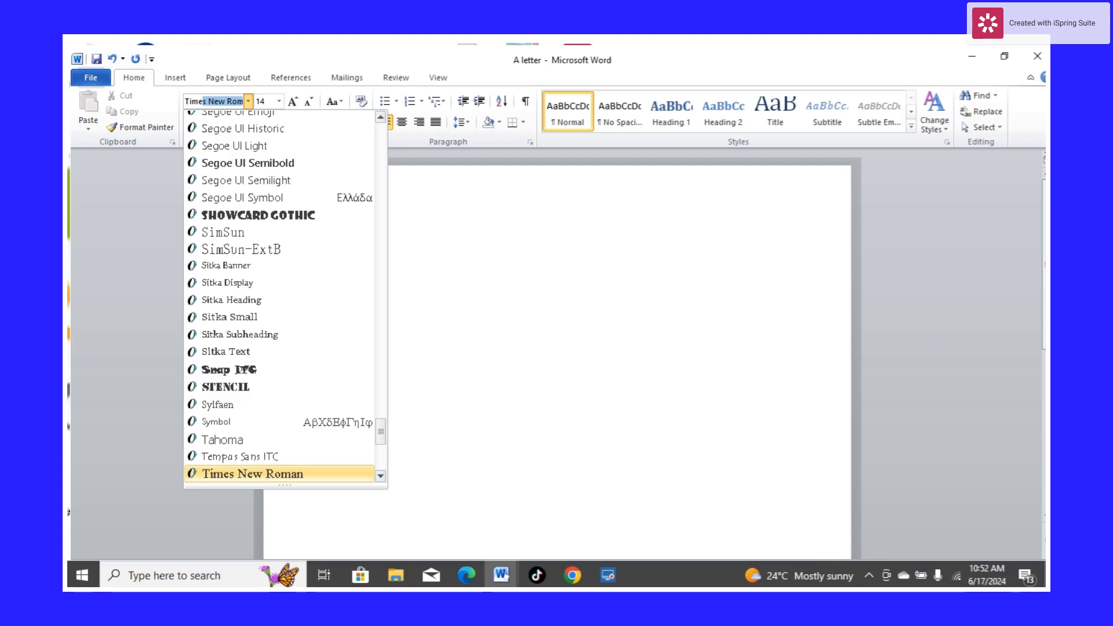
pyautogui.write('s New Roman')
pyautogui.click(266, 475)
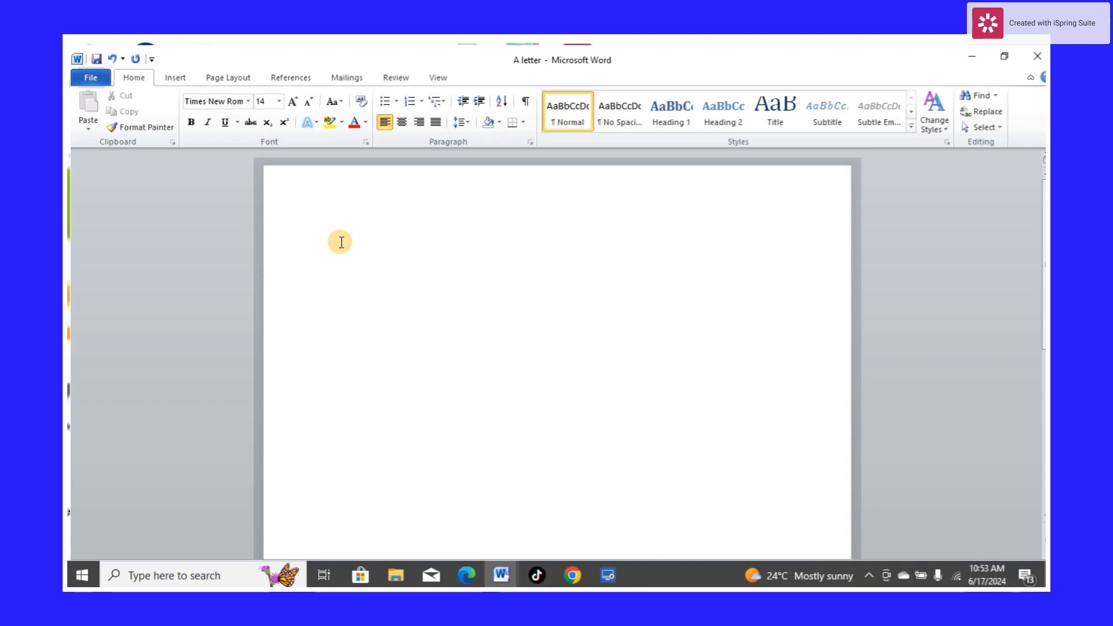
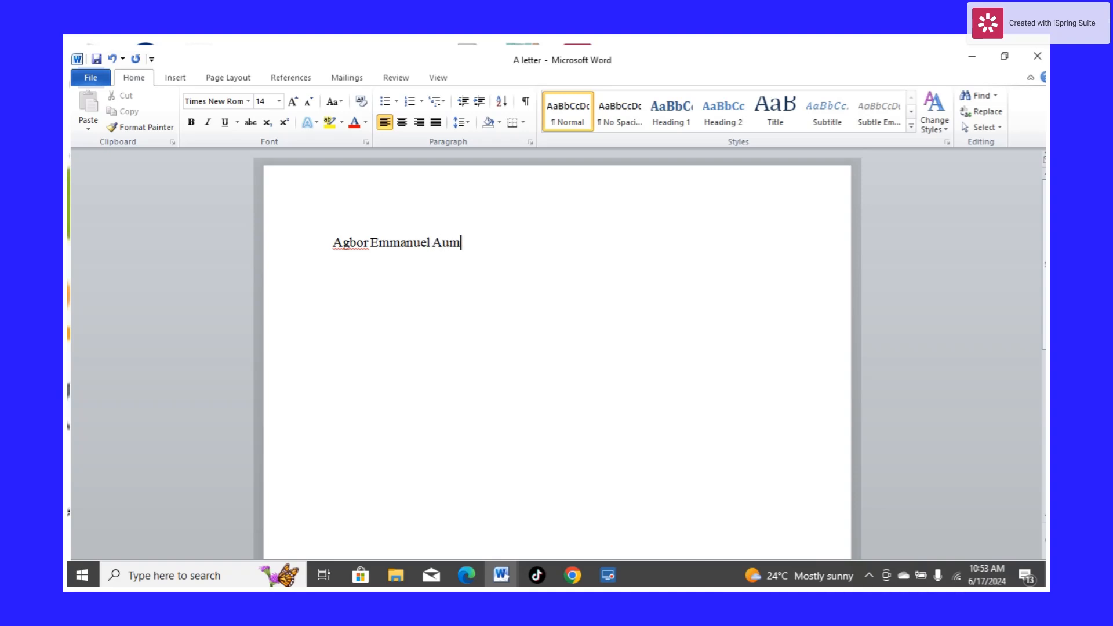
# Type the sender's full name on the first line of the letter and start a new line
pyautogui.press('Return')
# Enter the sender's postal address on the second line and start a new line
pyautogui.write('S/')
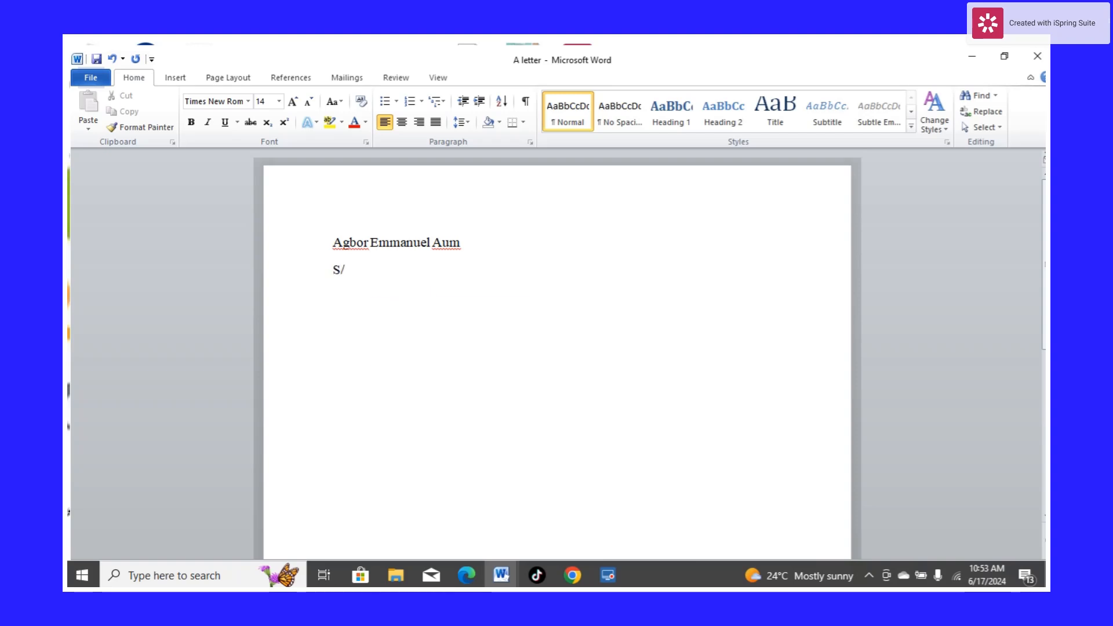
pyautogui.write('W Buea')
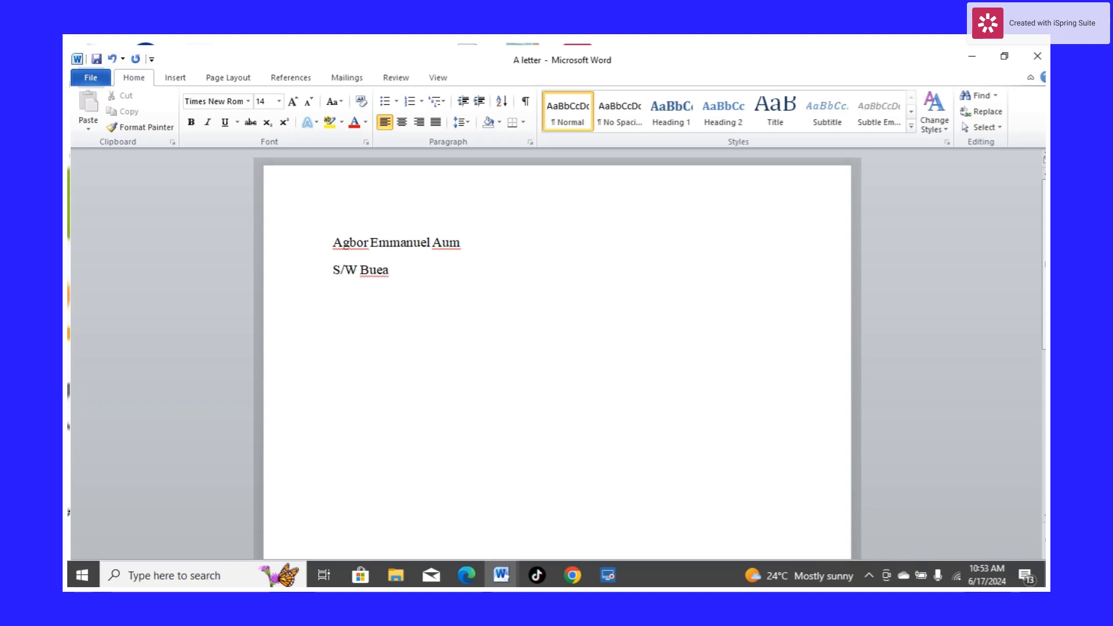
pyautogui.write(' Cameroon')
pyautogui.press('Return')
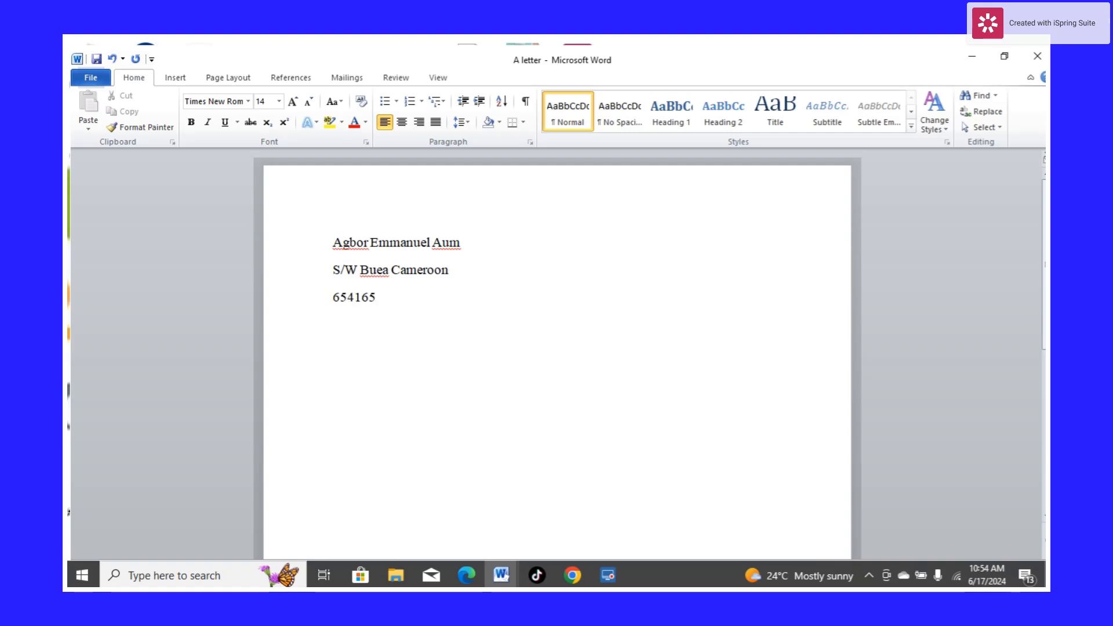
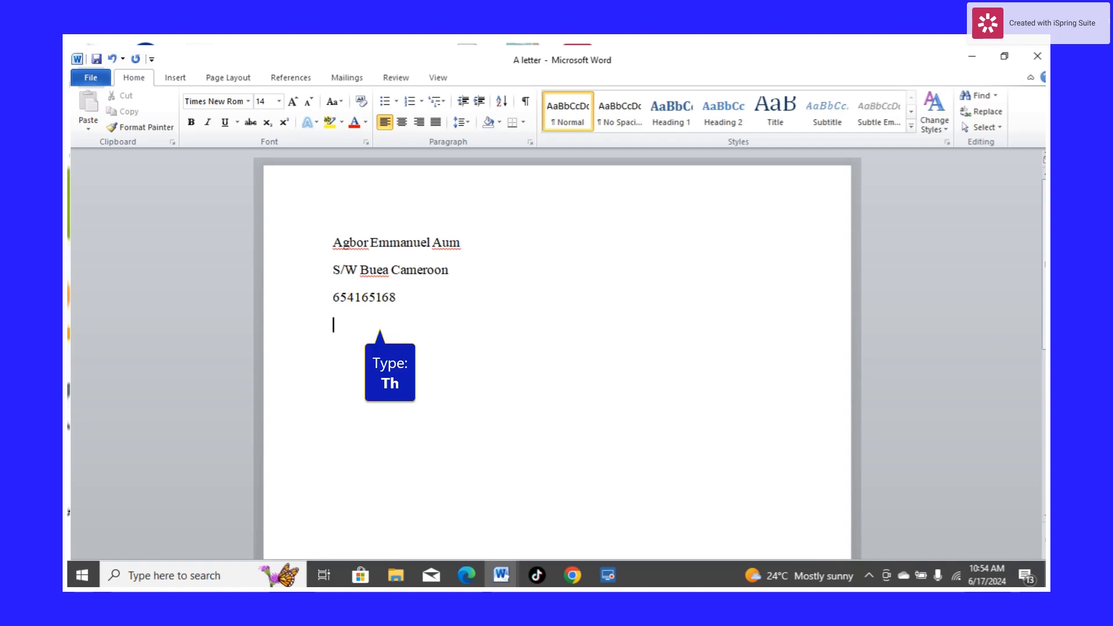
# Type the date 17th June 2024 on the fourth line, with "th" as superscript
pyautogui.write('Th')
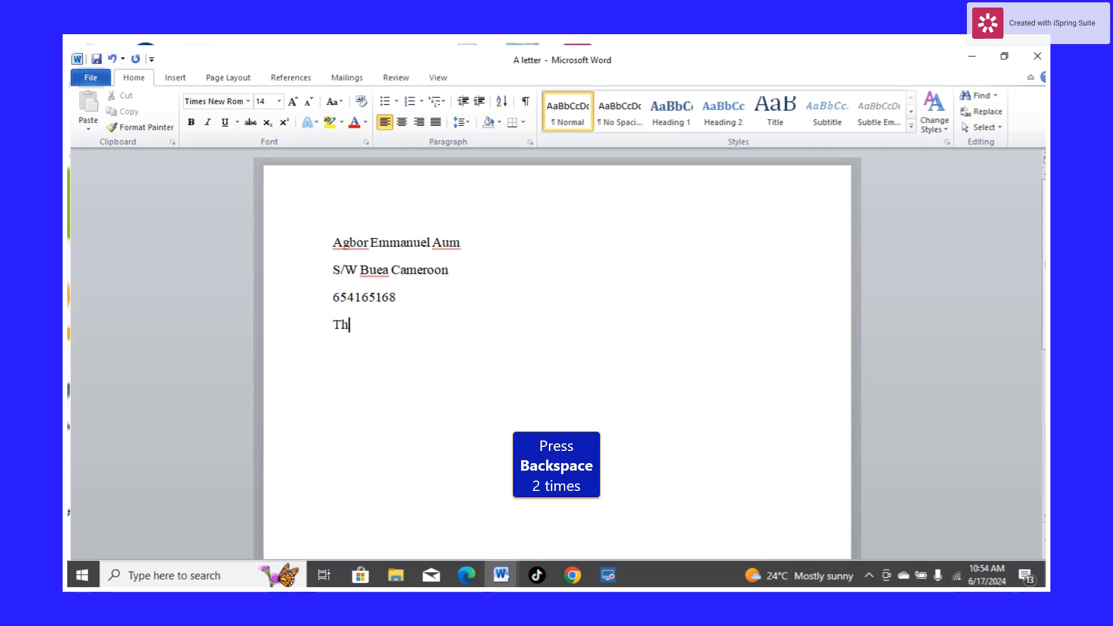
pyautogui.press('BackSpace')
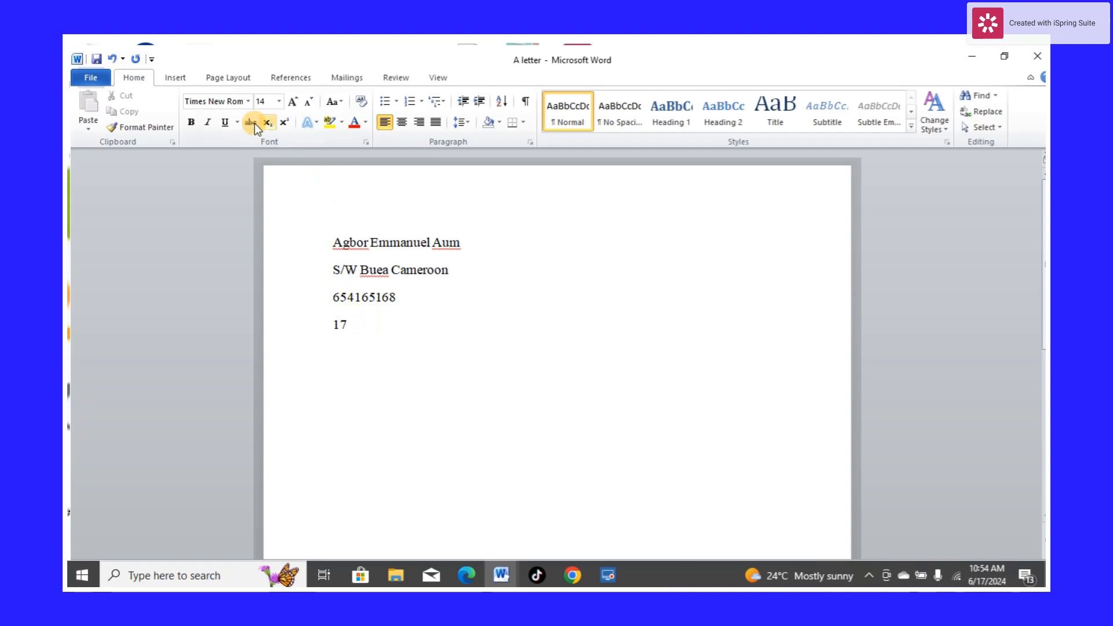
pyautogui.click(282, 127)
pyautogui.write('th')
pyautogui.click(286, 124)
pyautogui.write('June 2024')
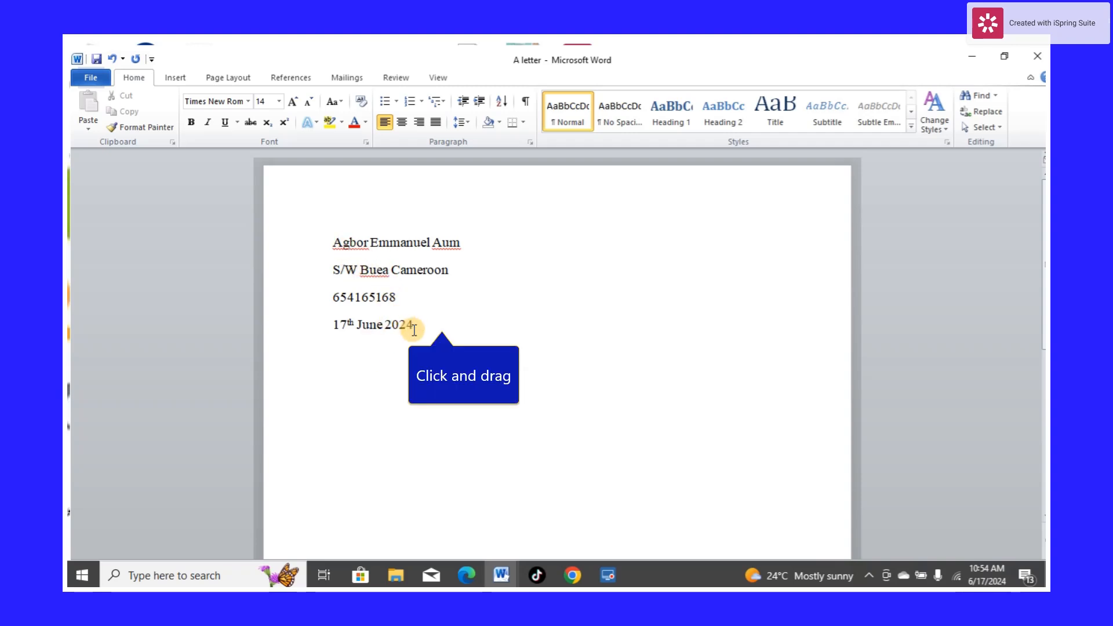
# Select the four heading lines and justify them
pyautogui.moveTo(415, 325); pyautogui.dragTo(340, 246)
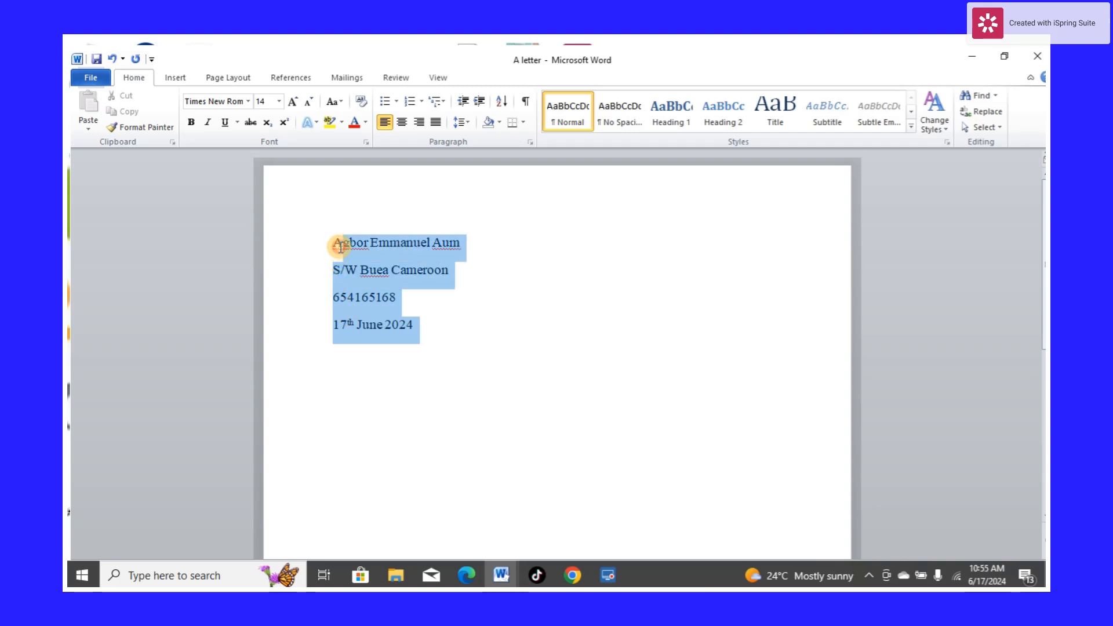
pyautogui.click(434, 122)
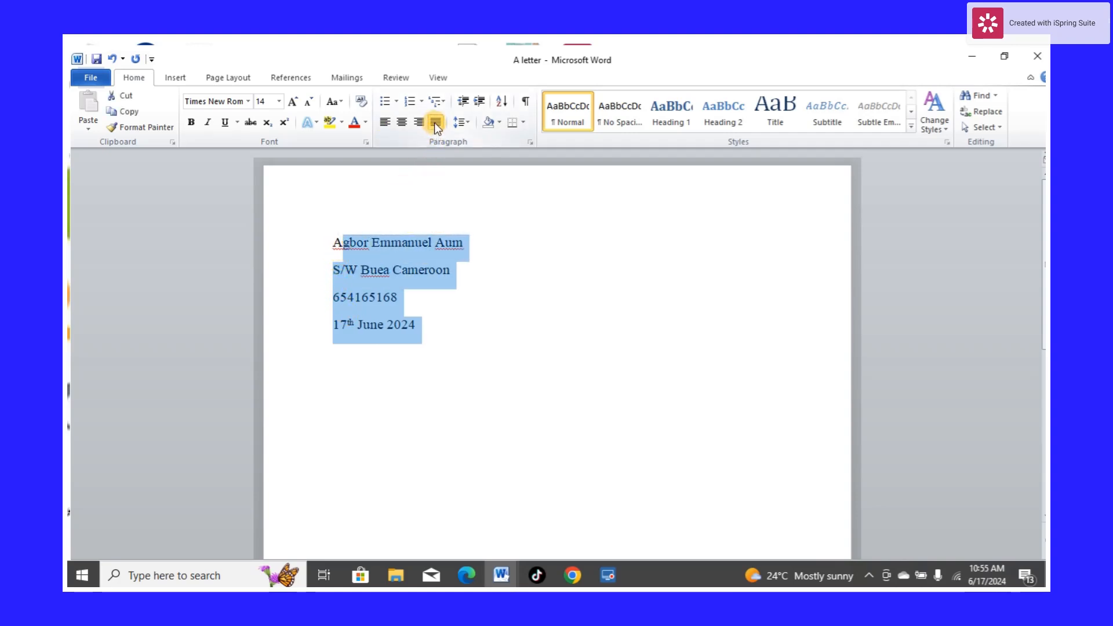
pyautogui.click(380, 124)
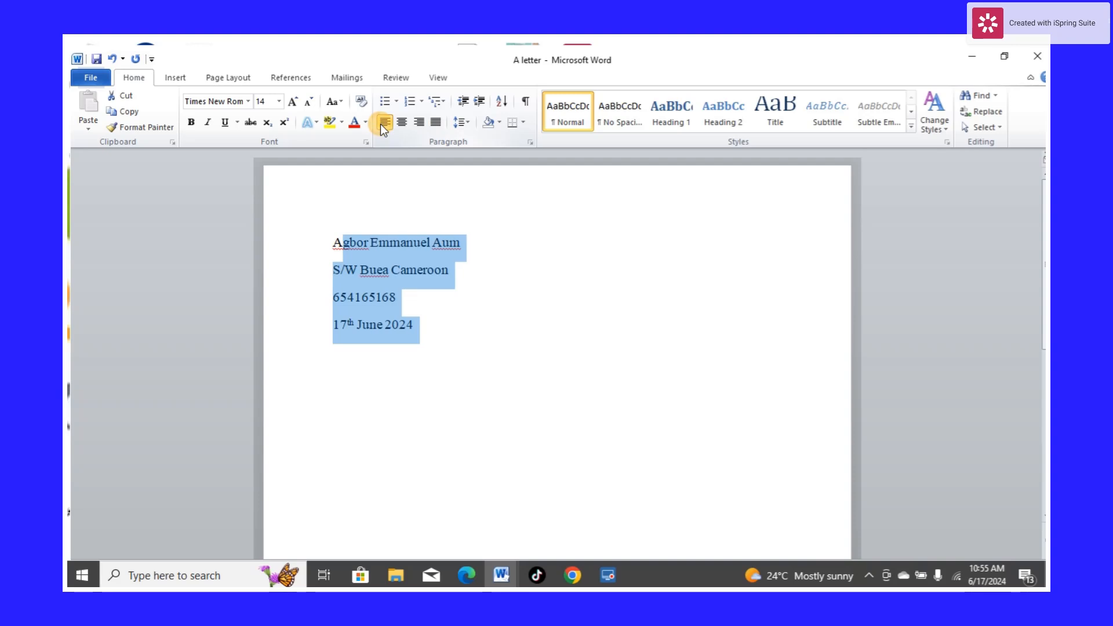
pyautogui.click(380, 125)
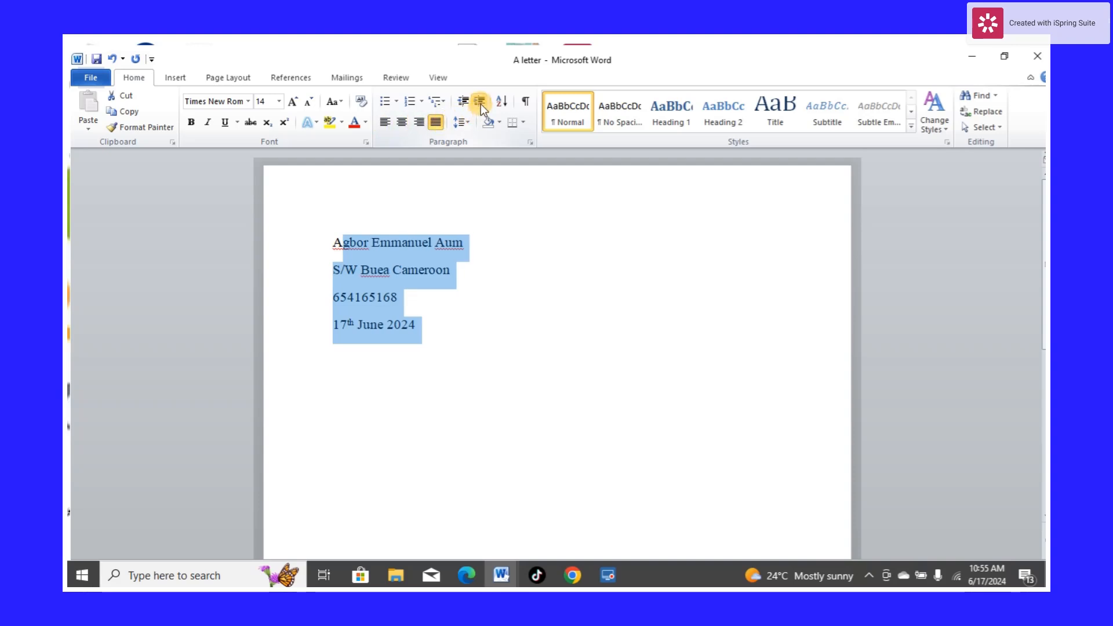
pyautogui.click(445, 336)
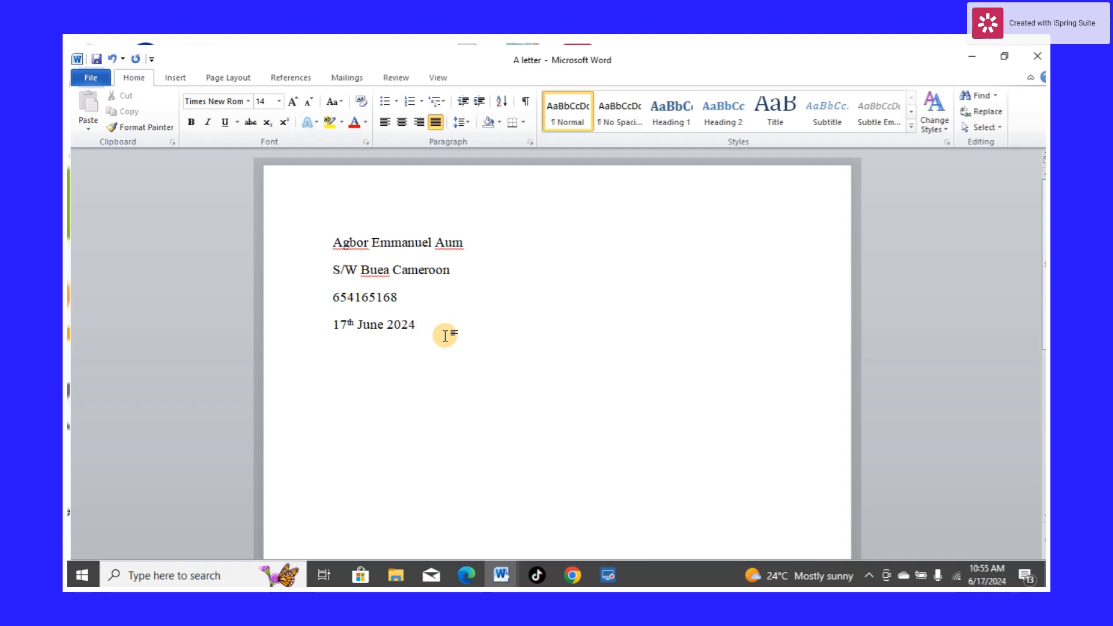
# Select all text and increase its indent so the sender's heading block sits on the right side of the page
pyautogui.hotkey('ctrl', 'a')
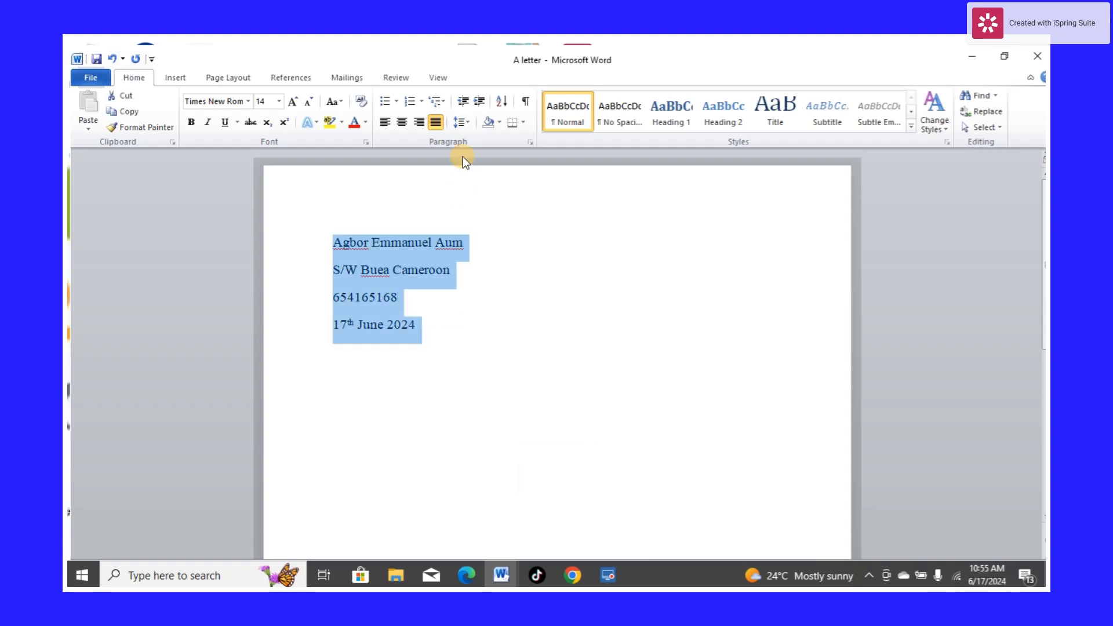
pyautogui.click(475, 100)
pyautogui.click(474, 99)
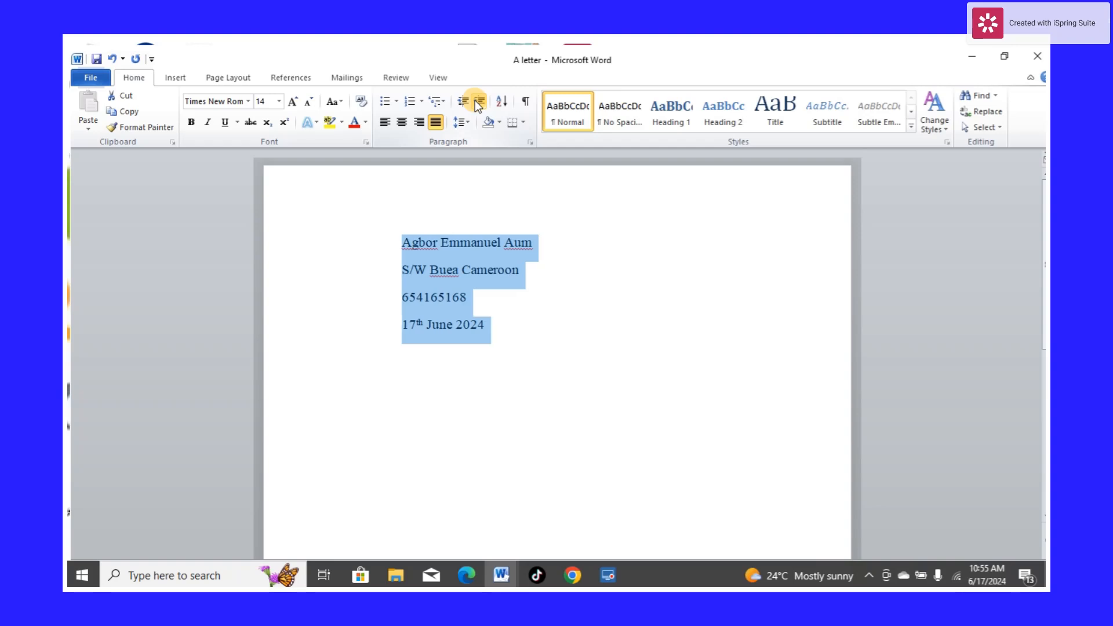
pyautogui.click(474, 100)
pyautogui.click(475, 100)
pyautogui.click(474, 100)
pyautogui.click(475, 99)
pyautogui.click(475, 100)
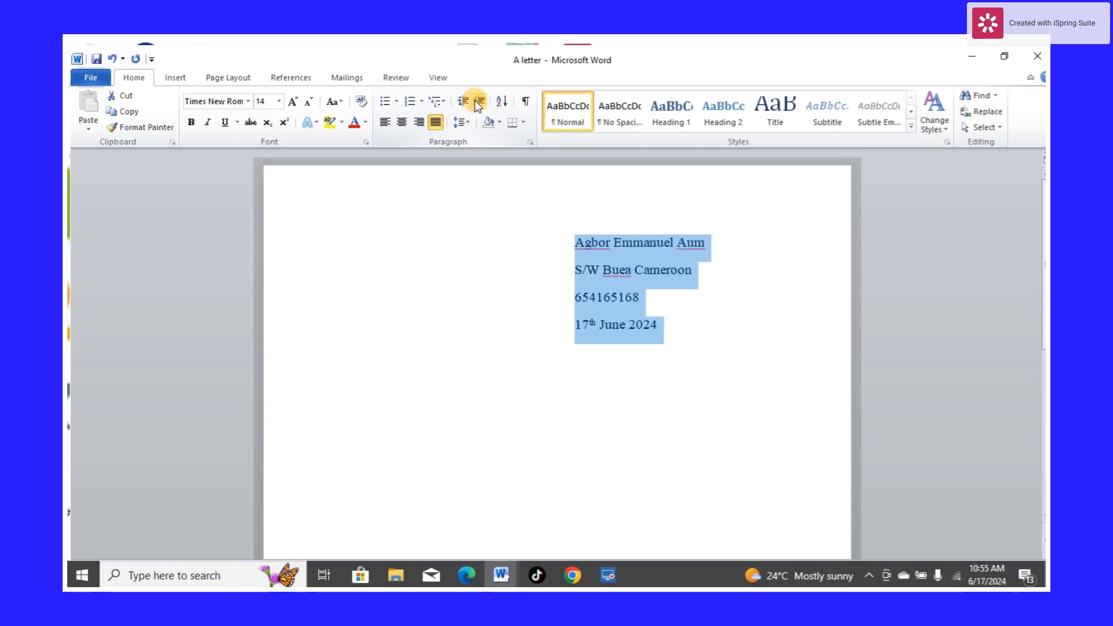
pyautogui.click(475, 100)
pyautogui.click(474, 100)
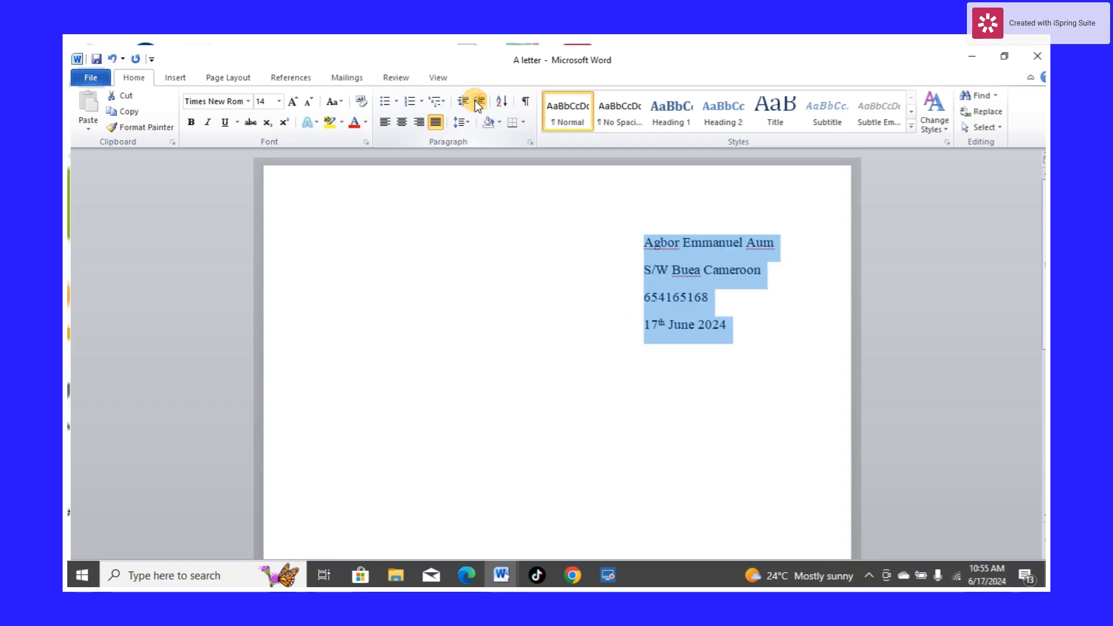
pyautogui.click(475, 99)
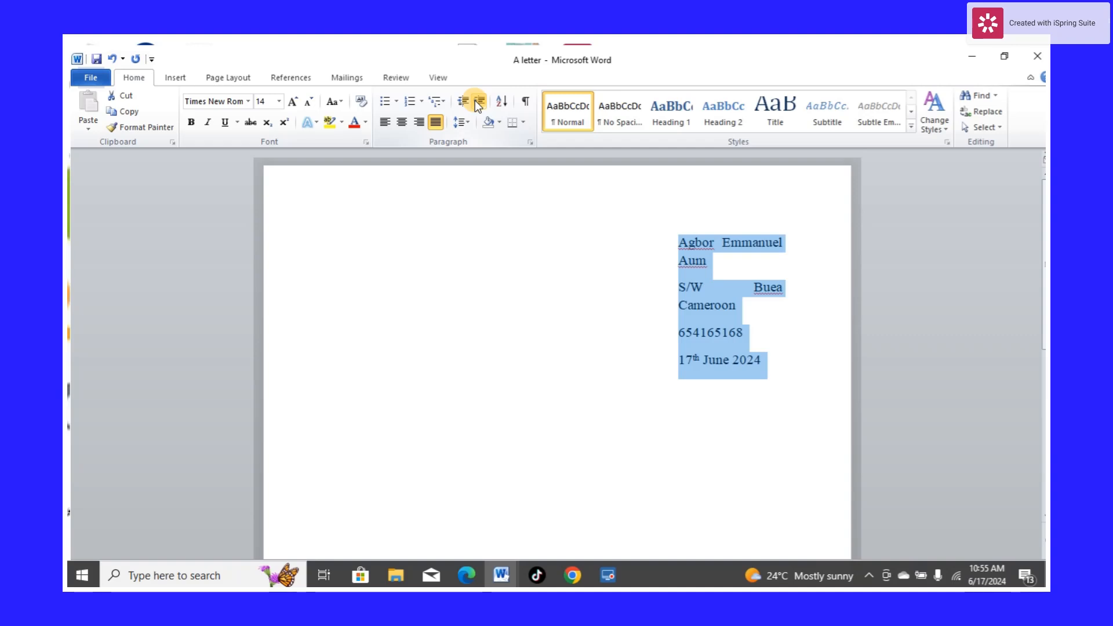
pyautogui.click(462, 101)
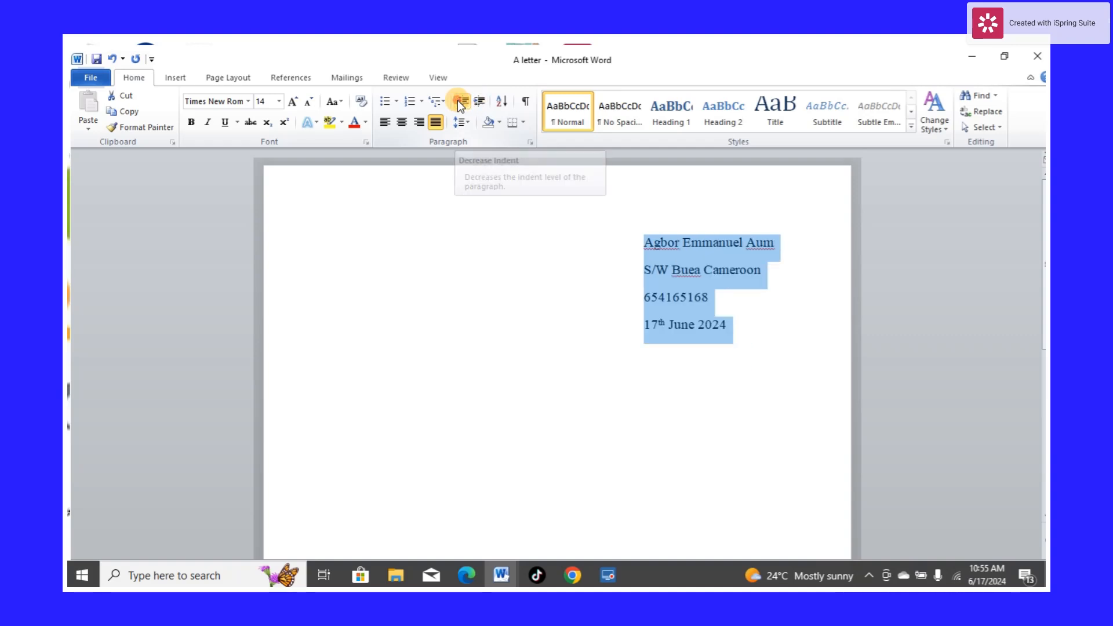
pyautogui.click(569, 350)
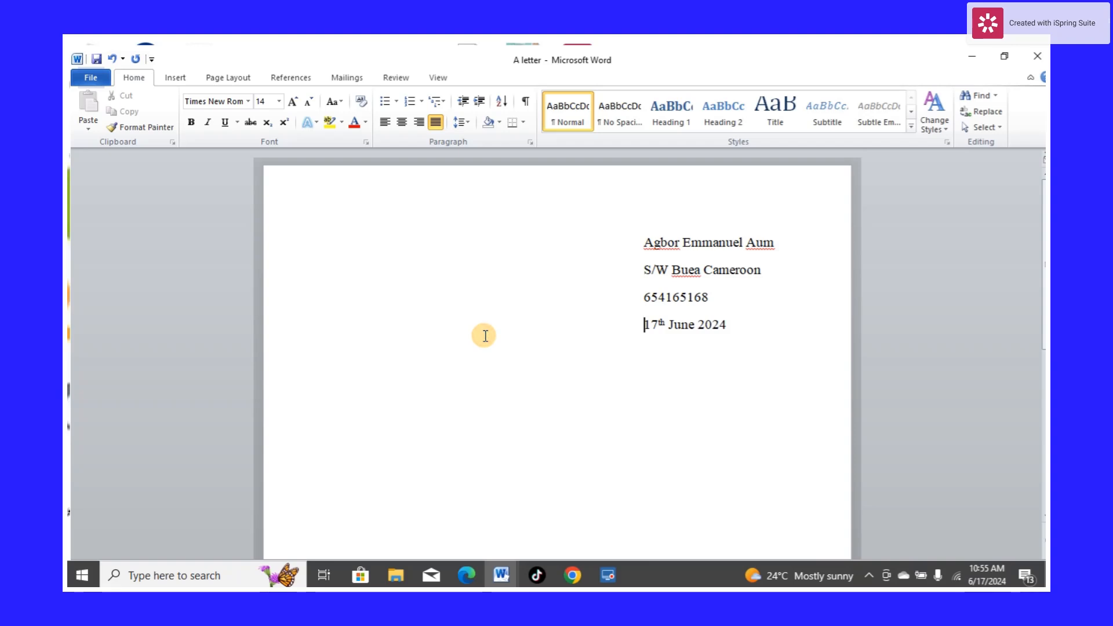
# Change the date paragraph's alignment to left
pyautogui.click(401, 128)
pyautogui.click(386, 123)
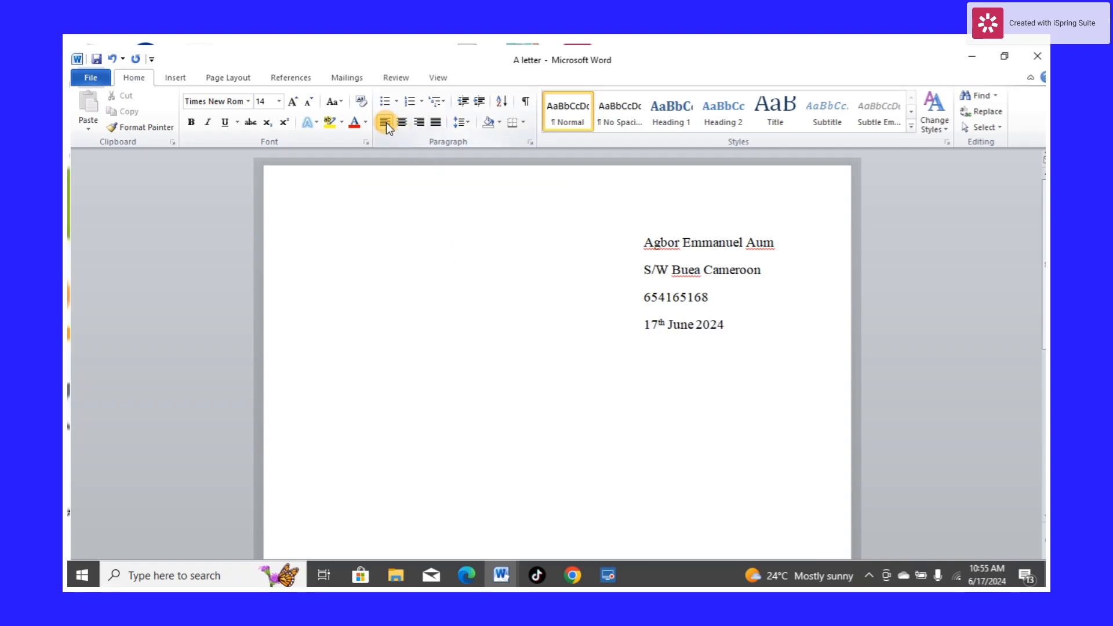
# Place the cursor at the end of the date line and start a new paragraph
pyautogui.click(416, 324)
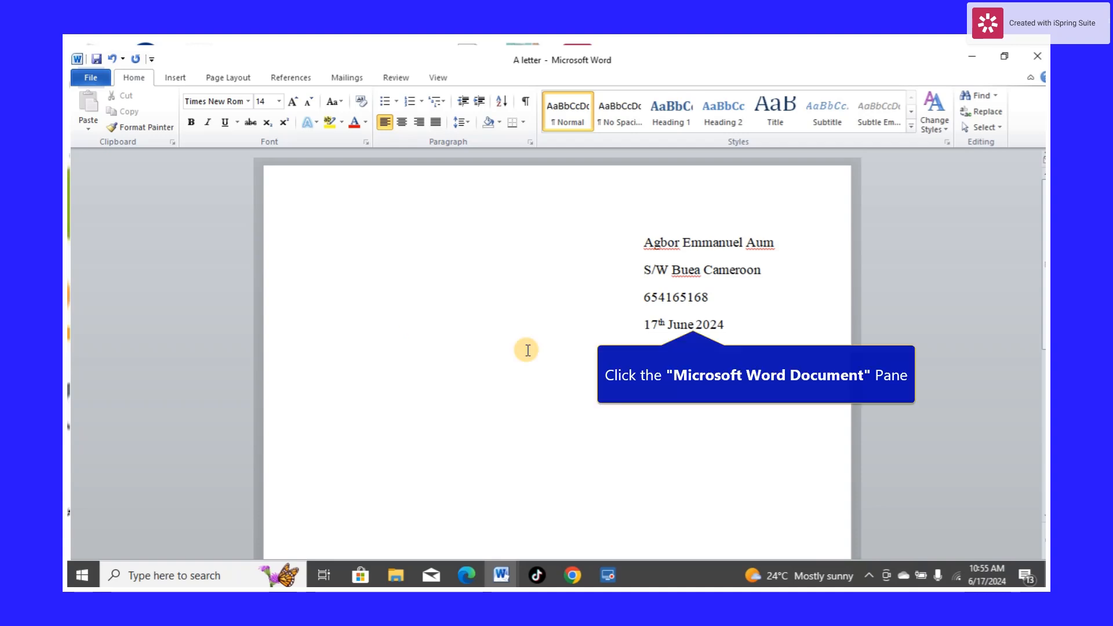
pyautogui.click(726, 324)
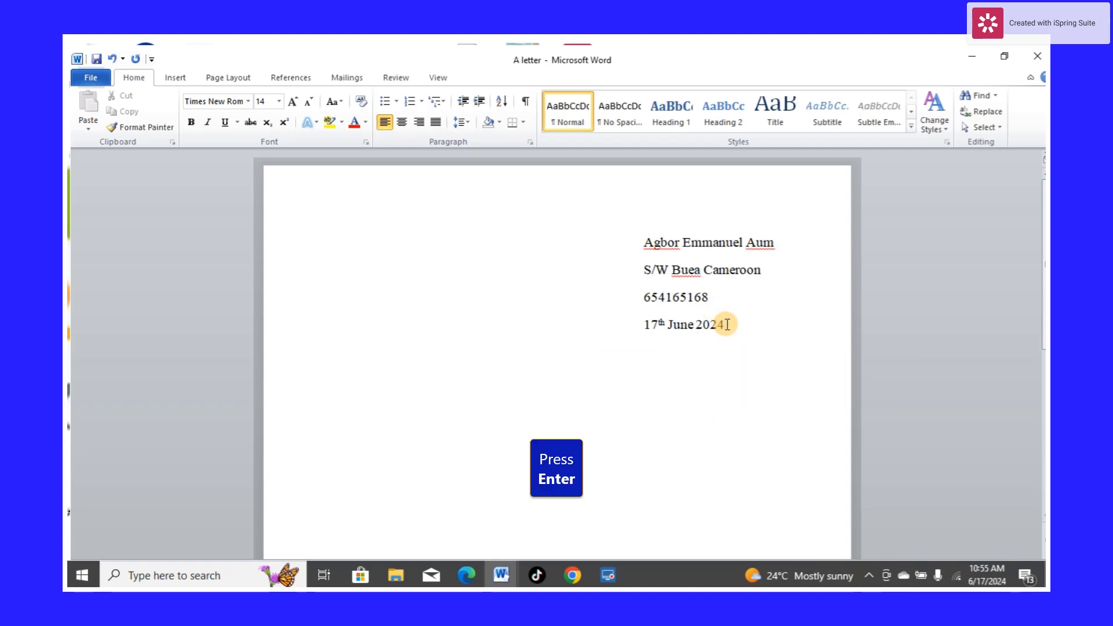
pyautogui.press('Return')
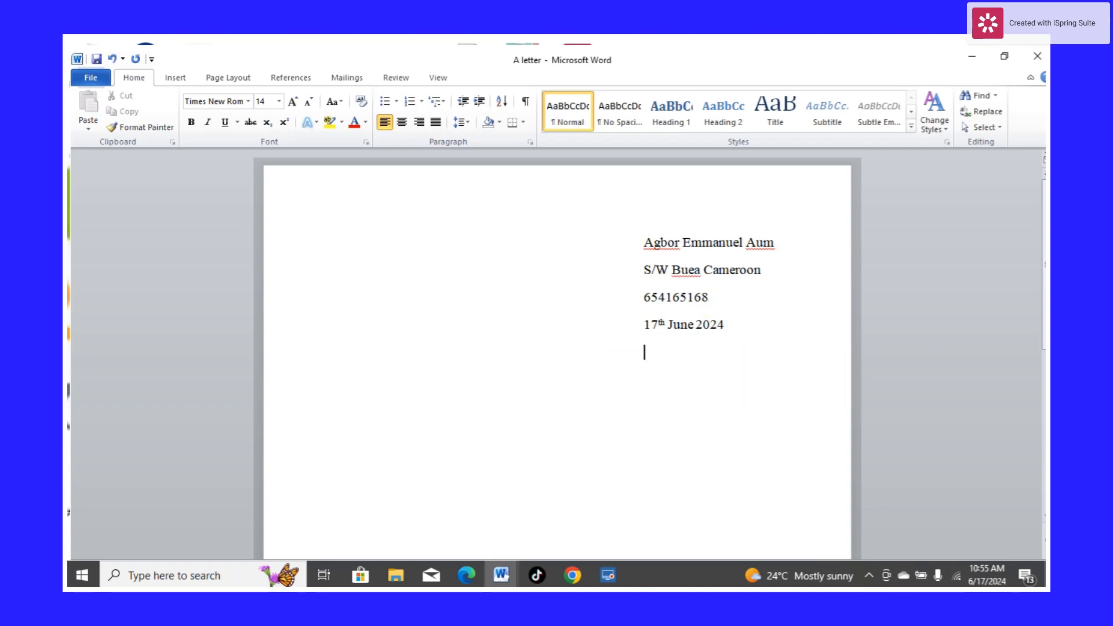
# Decrease the new paragraph's indent so it starts at the page's left margin
pyautogui.click(457, 101)
pyautogui.click(458, 101)
pyautogui.doubleClick(460, 102)
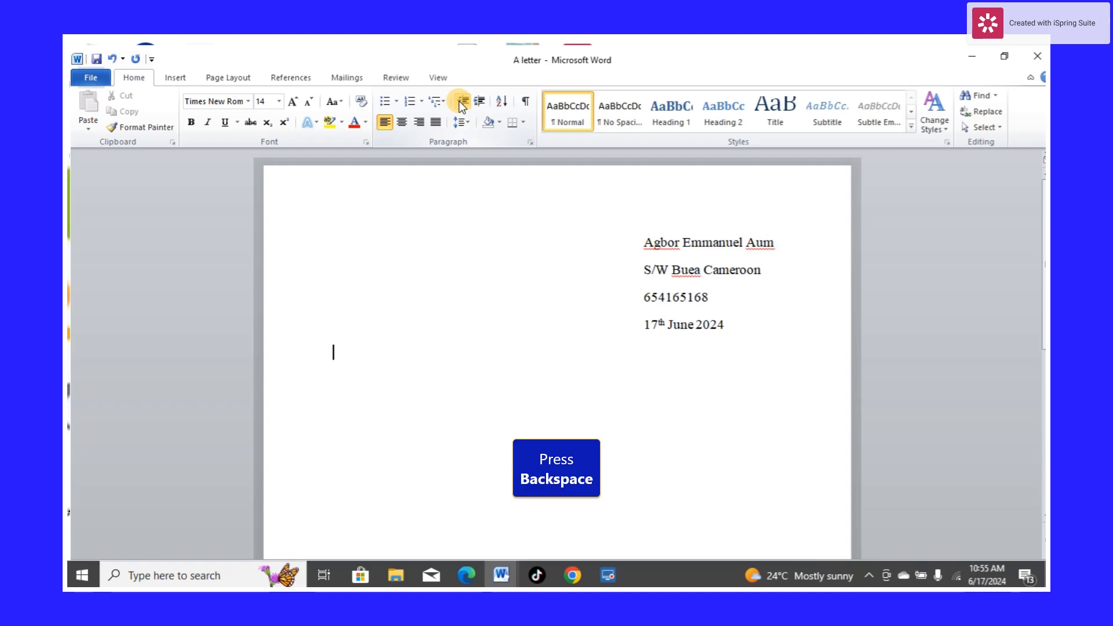
pyautogui.press('BackSpace')
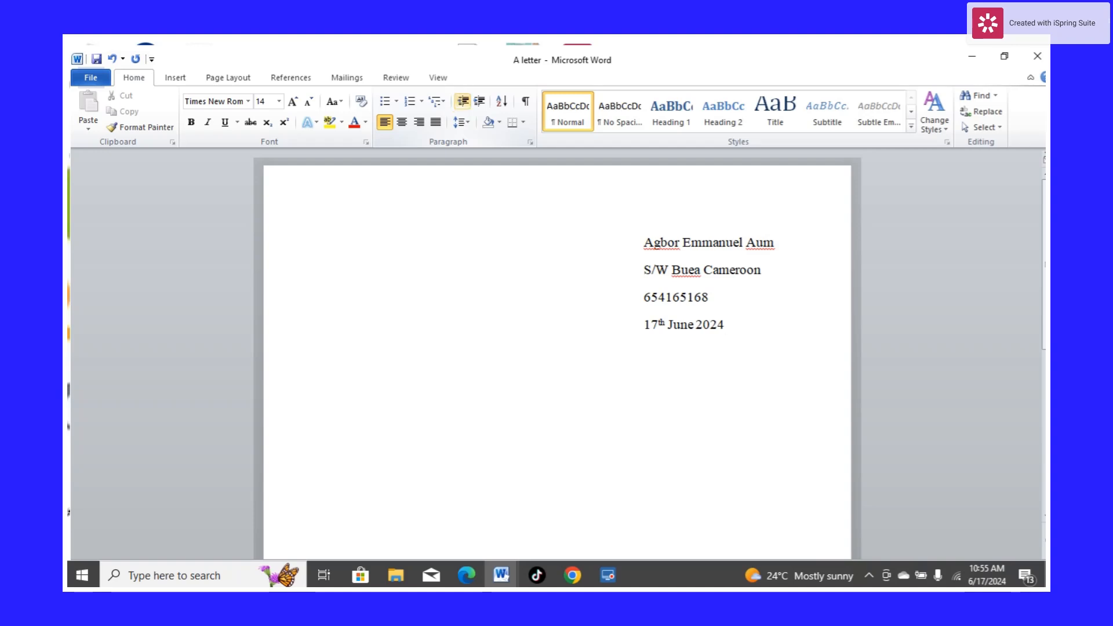
pyautogui.press('Return')
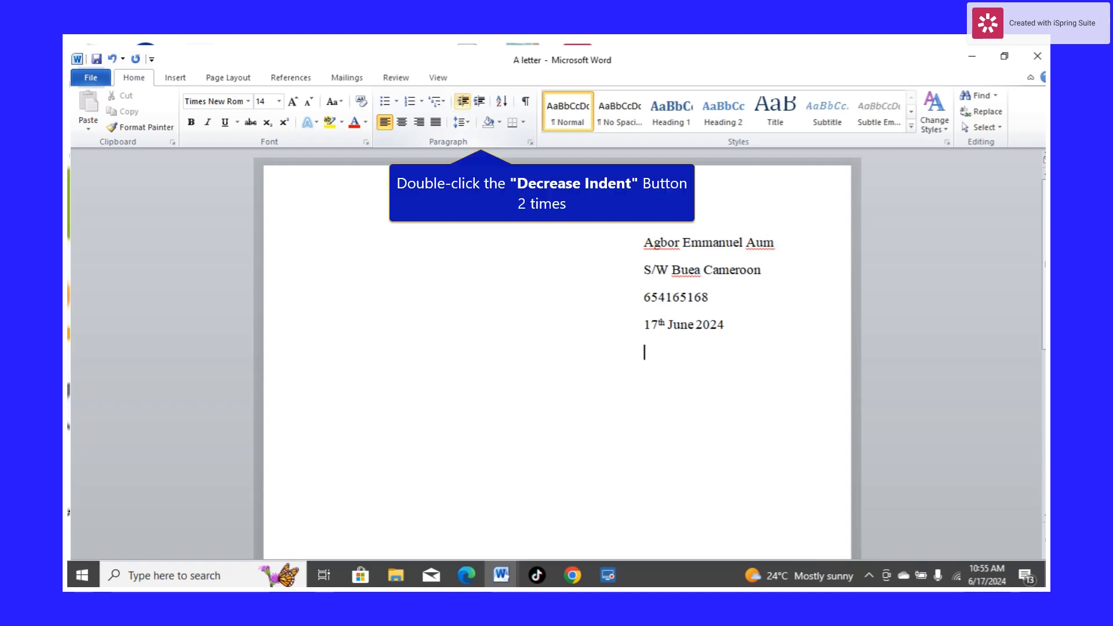
pyautogui.doubleClick(462, 101)
pyautogui.click(462, 101)
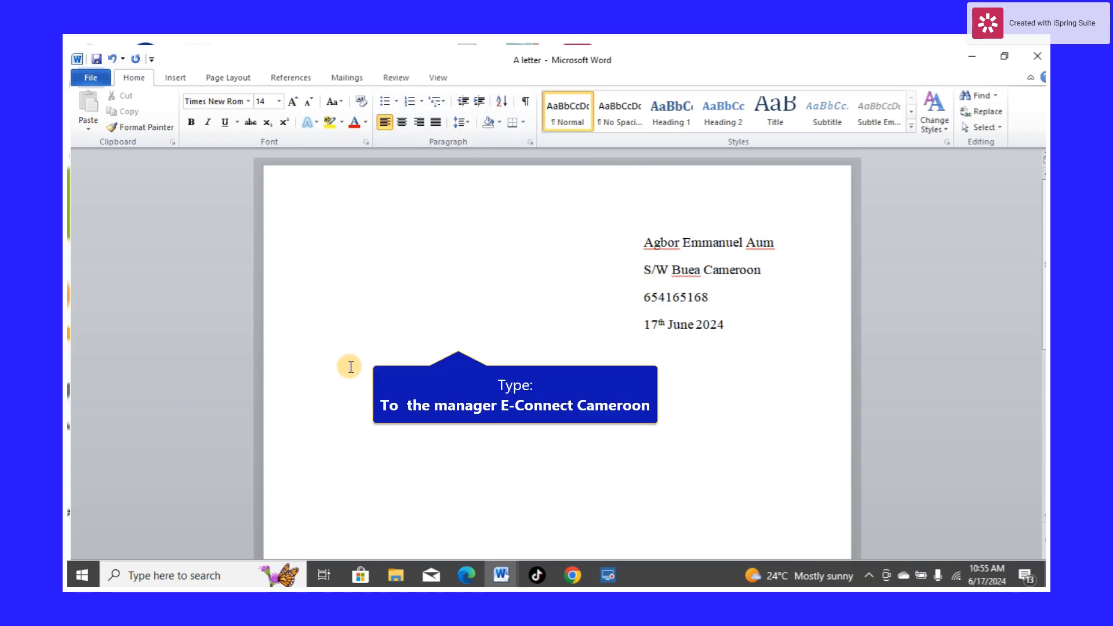
# Type the recipient line "To the manager E-Connect Cameroon"
pyautogui.write('To  ')
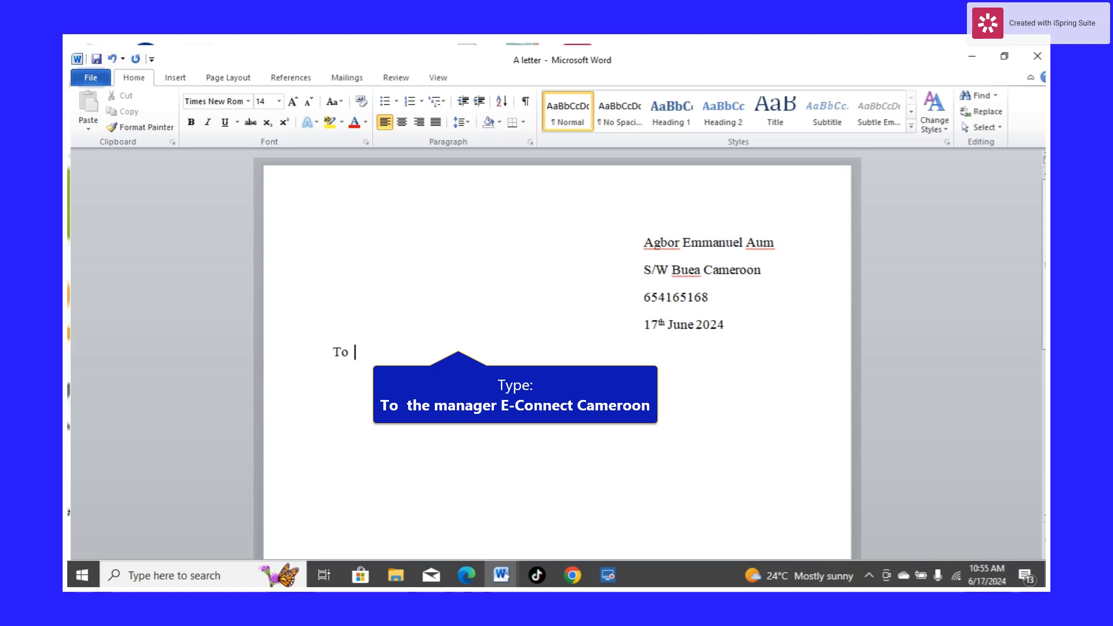
pyautogui.write('the manager E')
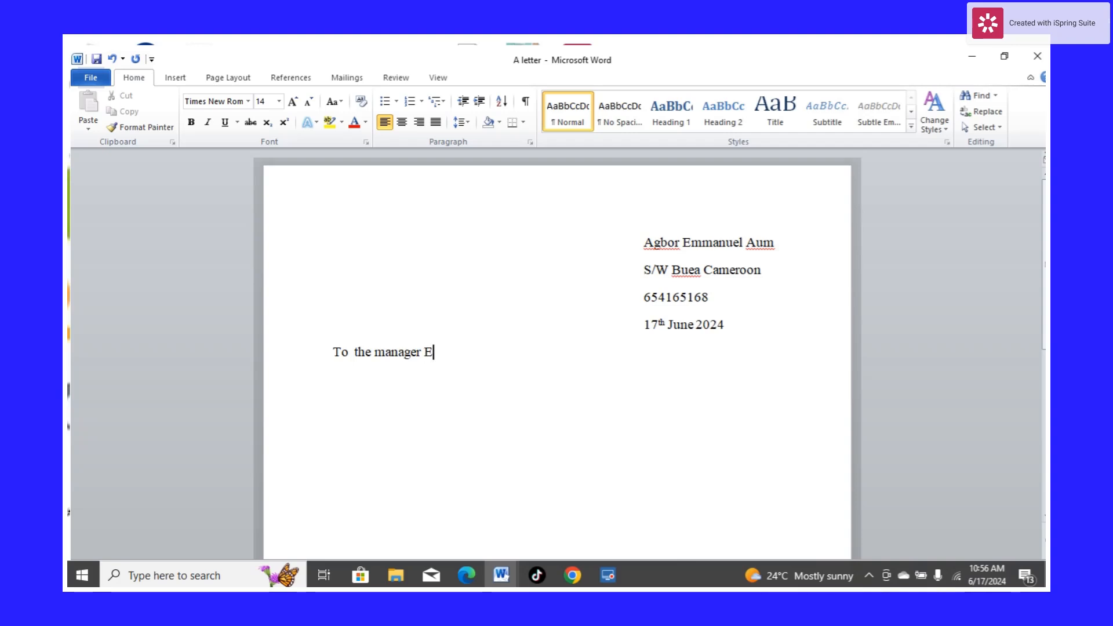
pyautogui.write('-Connect')
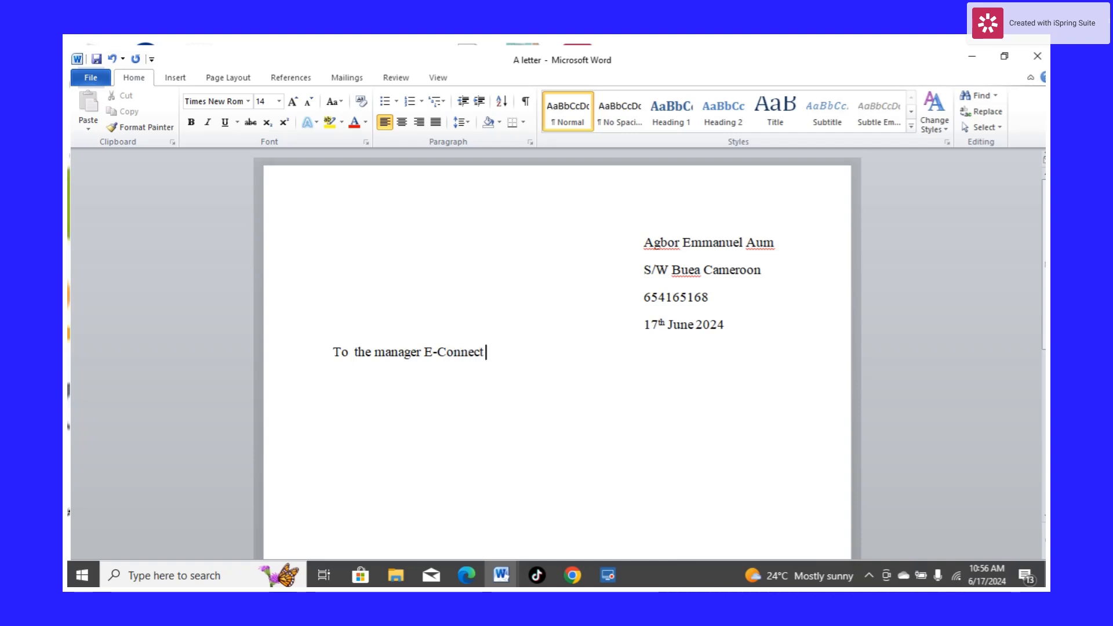
pyautogui.write(' Cameroon')
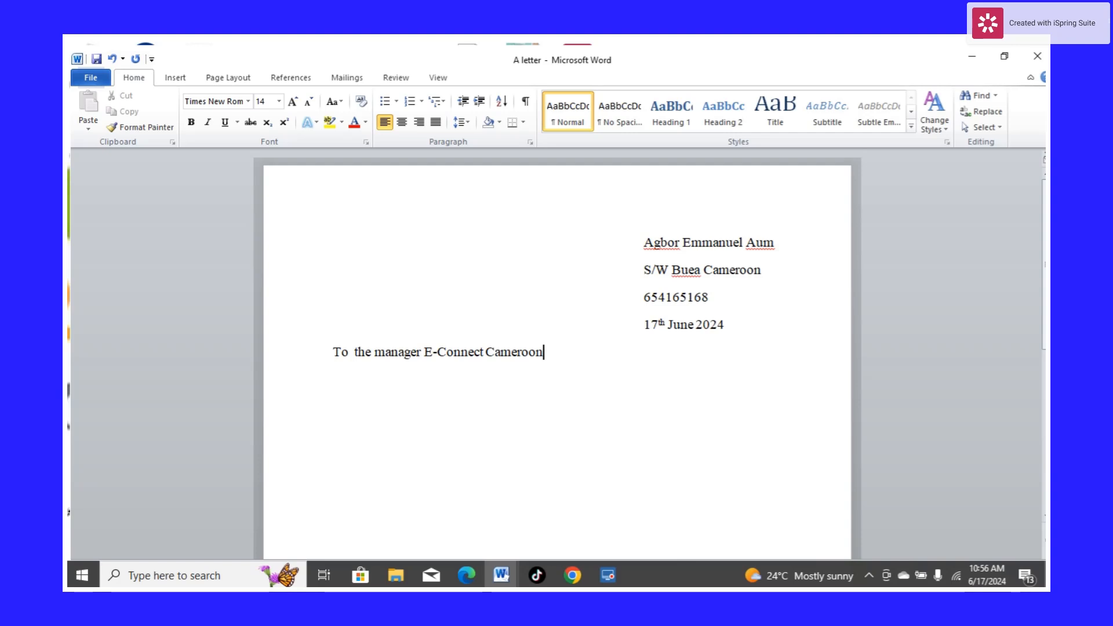
# Try to delete the space before the recipient line, then undo both changes
pyautogui.click(333, 352)
pyautogui.press('BackSpace')
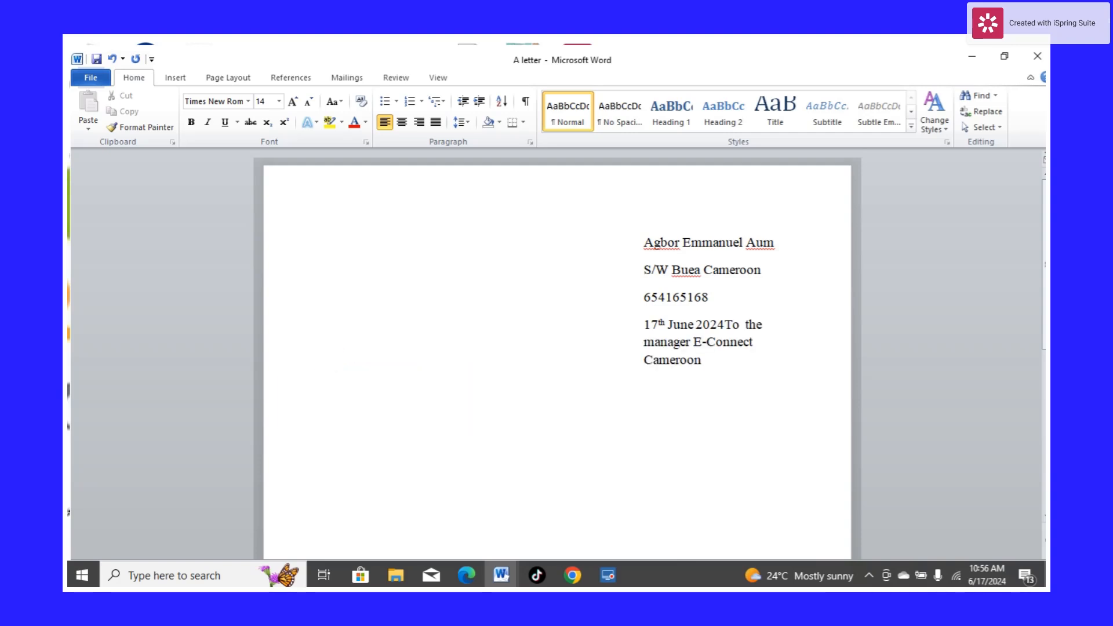
pyautogui.press('Return')
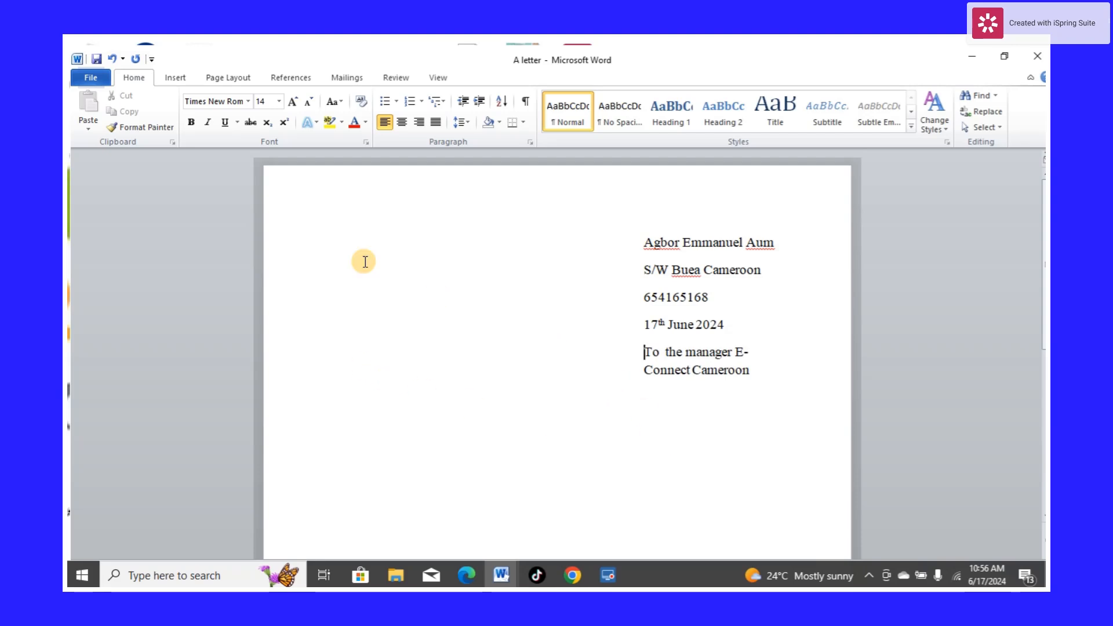
pyautogui.doubleClick(113, 58)
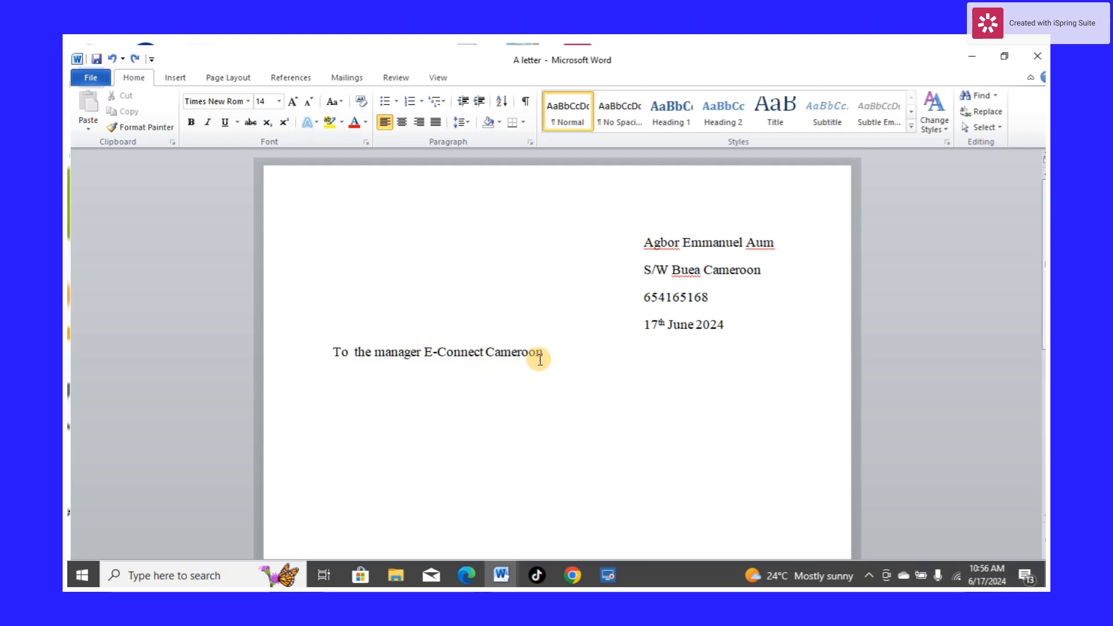
# Fix the double space after "To" in the recipient line using the spelling suggestion
pyautogui.moveTo(545, 352); pyautogui.dragTo(331, 351)
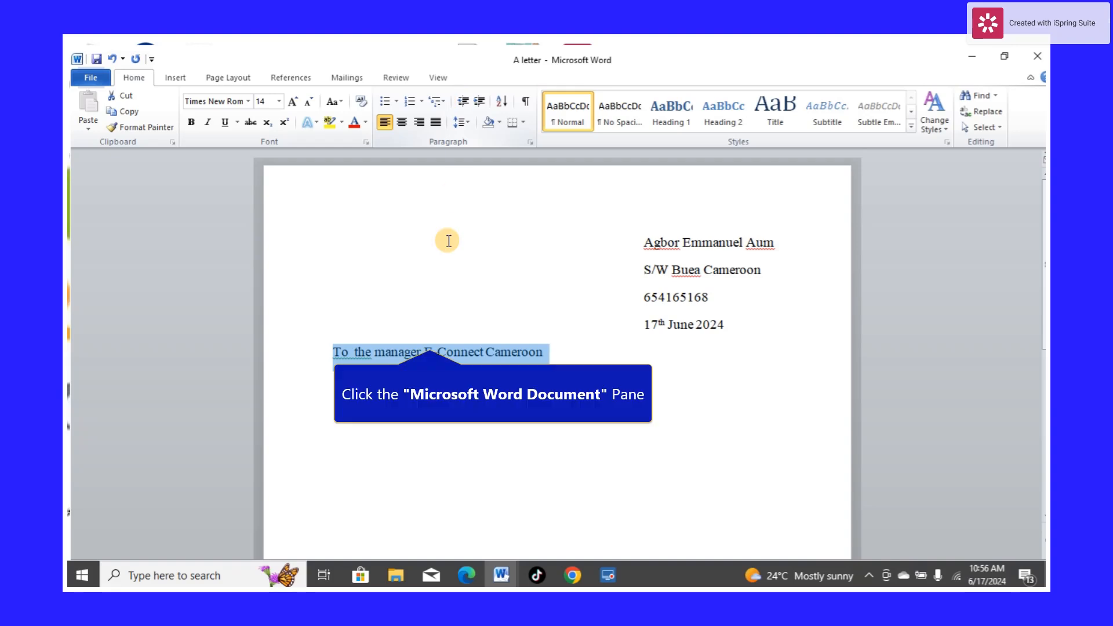
pyautogui.click(405, 352)
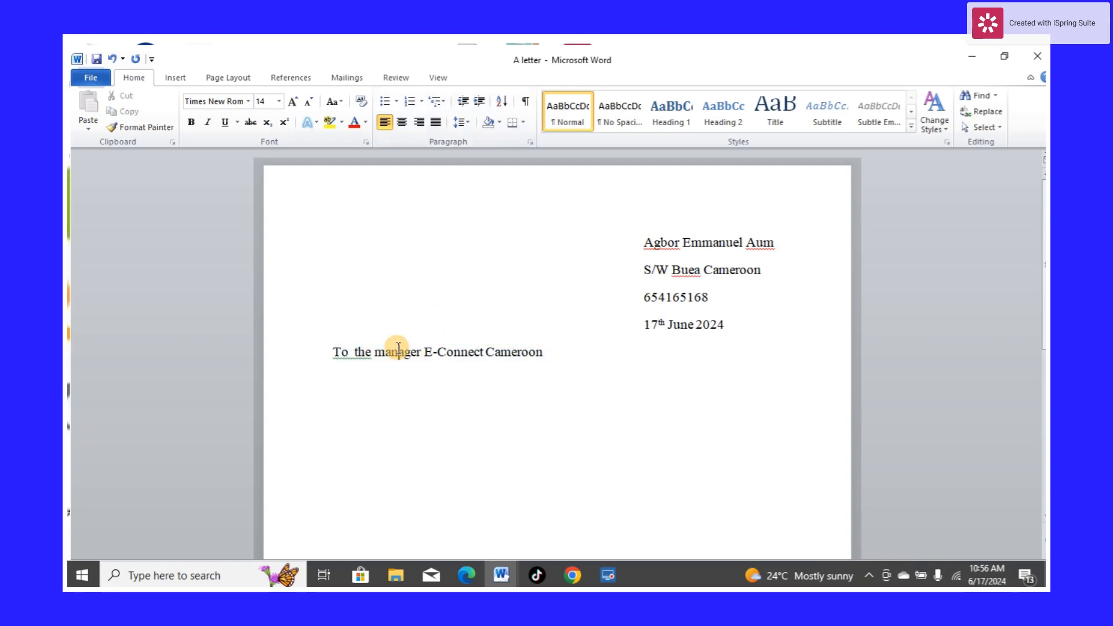
pyautogui.rightClick(350, 362)
pyautogui.click(389, 369)
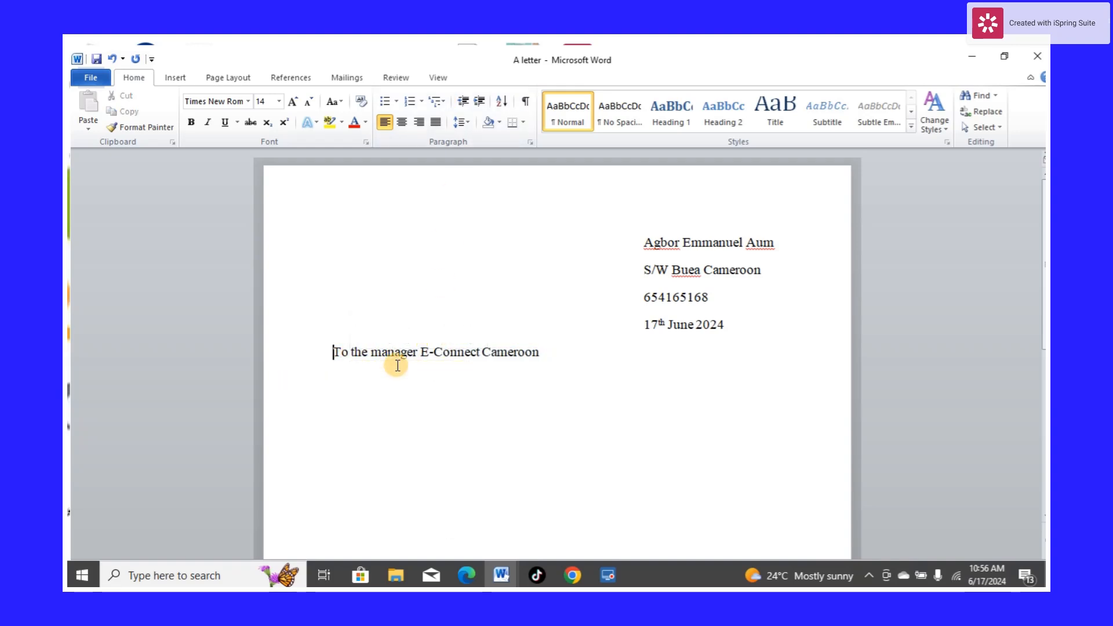
# Add the sender's first name in the heading to the spelling dictionary
pyautogui.rightClick(659, 244)
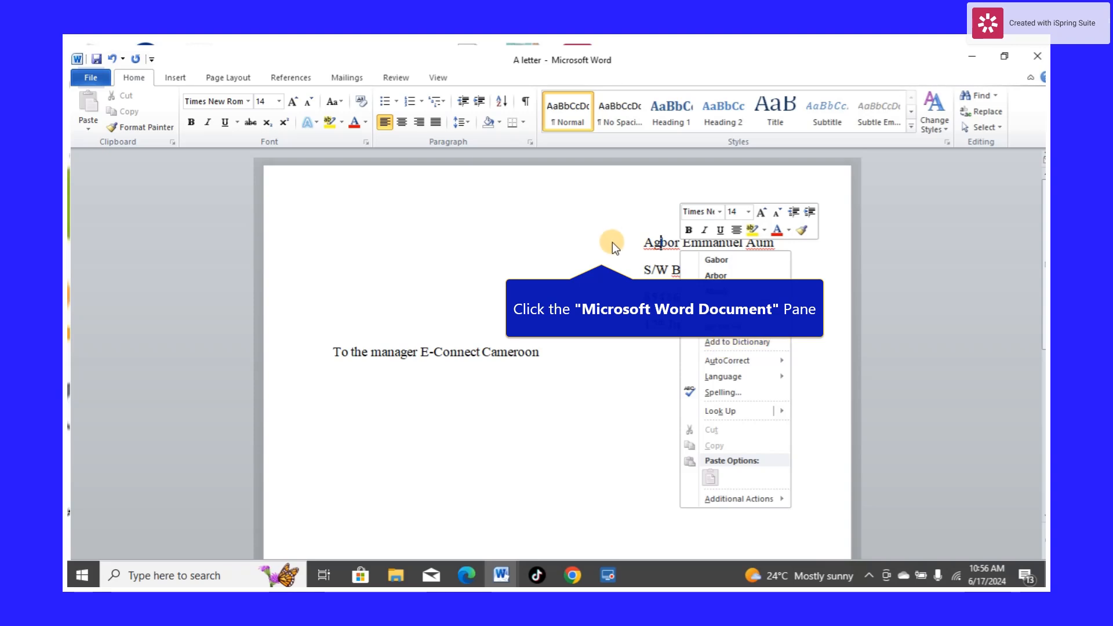
pyautogui.click(655, 245)
pyautogui.rightClick(655, 245)
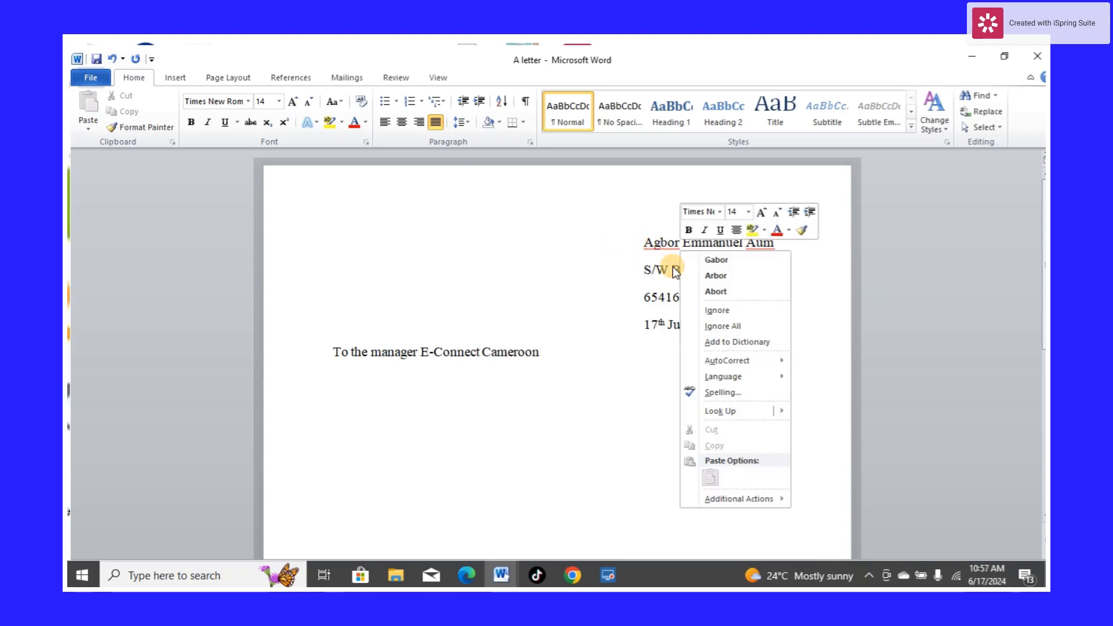
pyautogui.click(713, 342)
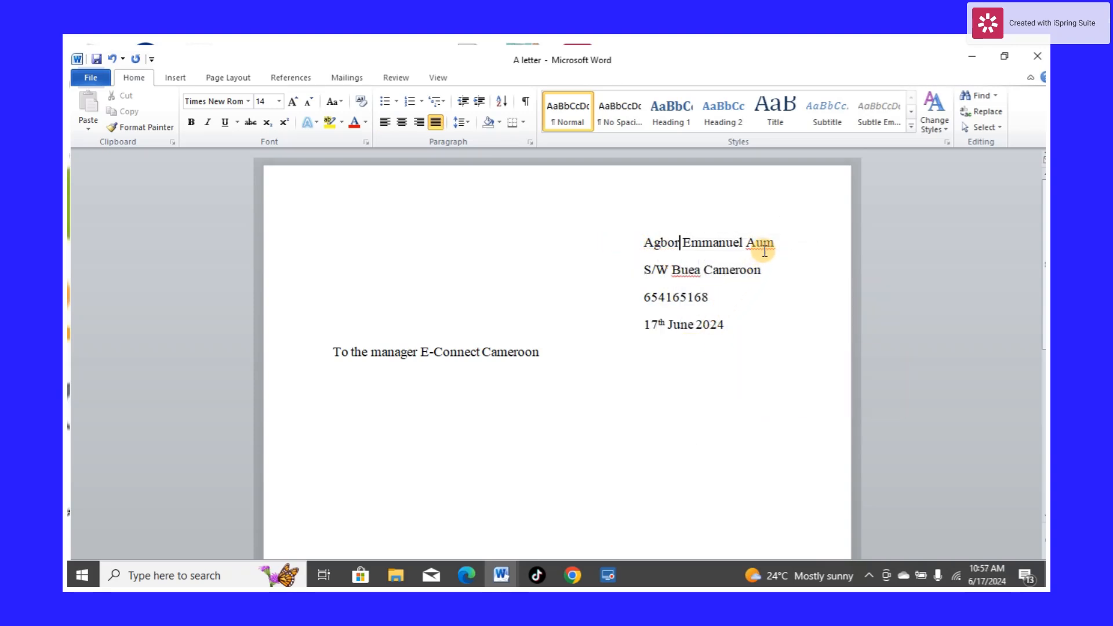
# Insert a "y" into the sender's surname and add the corrected surname to the dictionary
pyautogui.click(764, 248)
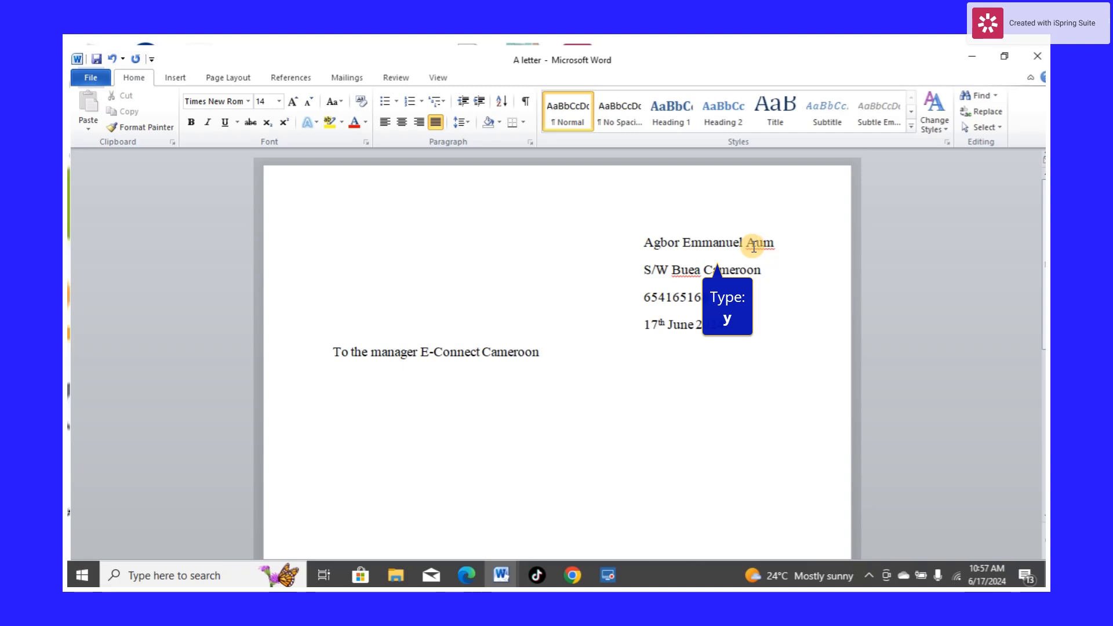
pyautogui.write('y')
pyautogui.rightClick(761, 246)
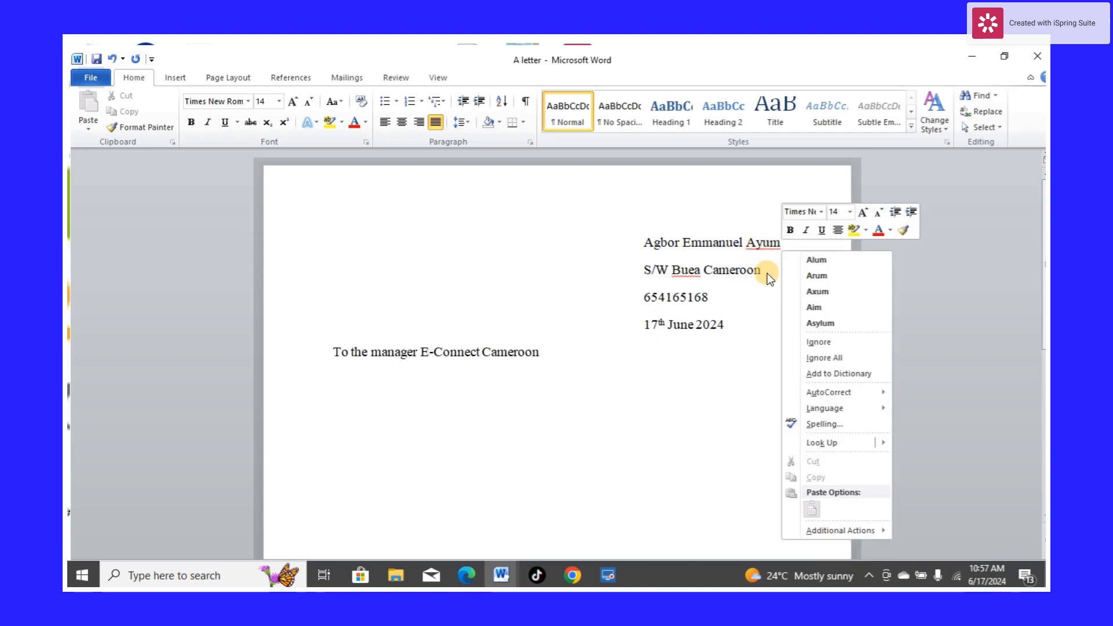
pyautogui.click(834, 374)
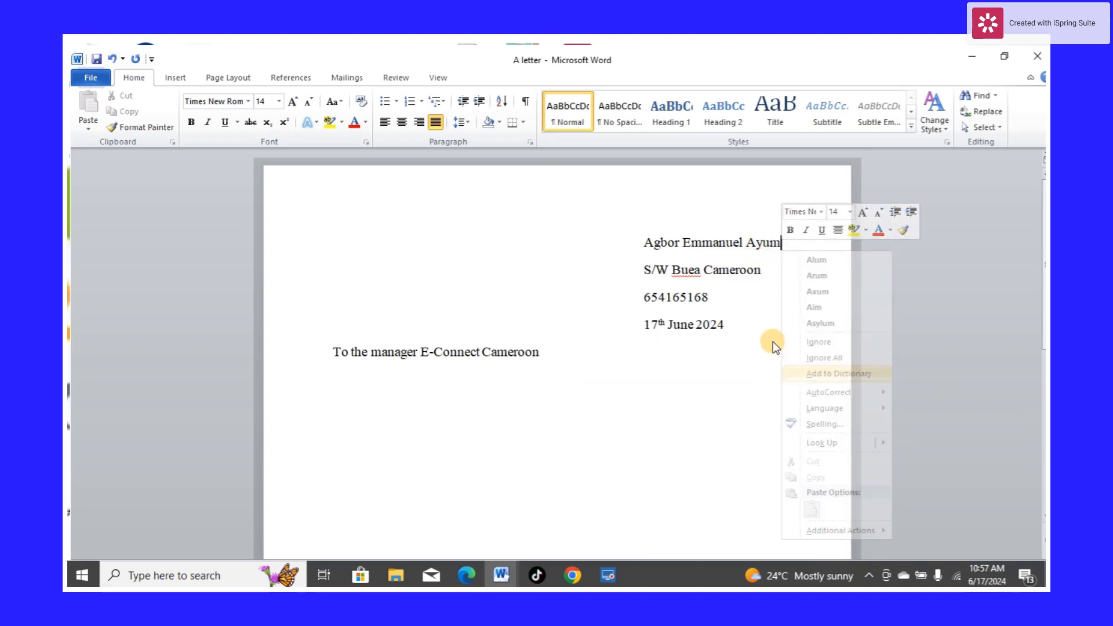
# Ignore all spelling flags for "Buea" in the sender's address
pyautogui.rightClick(689, 275)
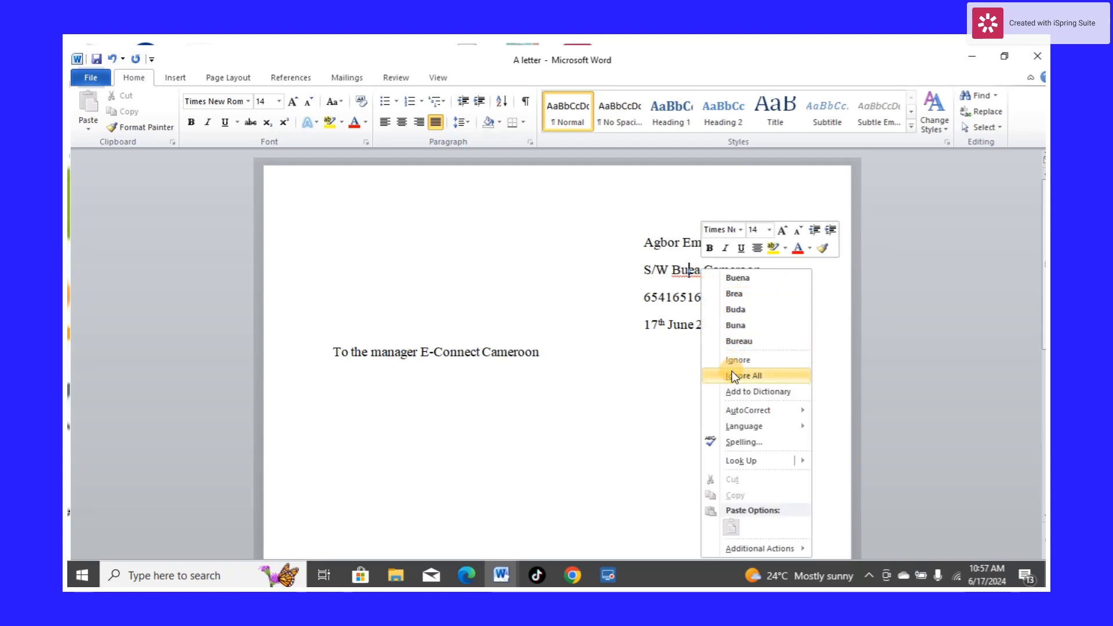
pyautogui.click(735, 390)
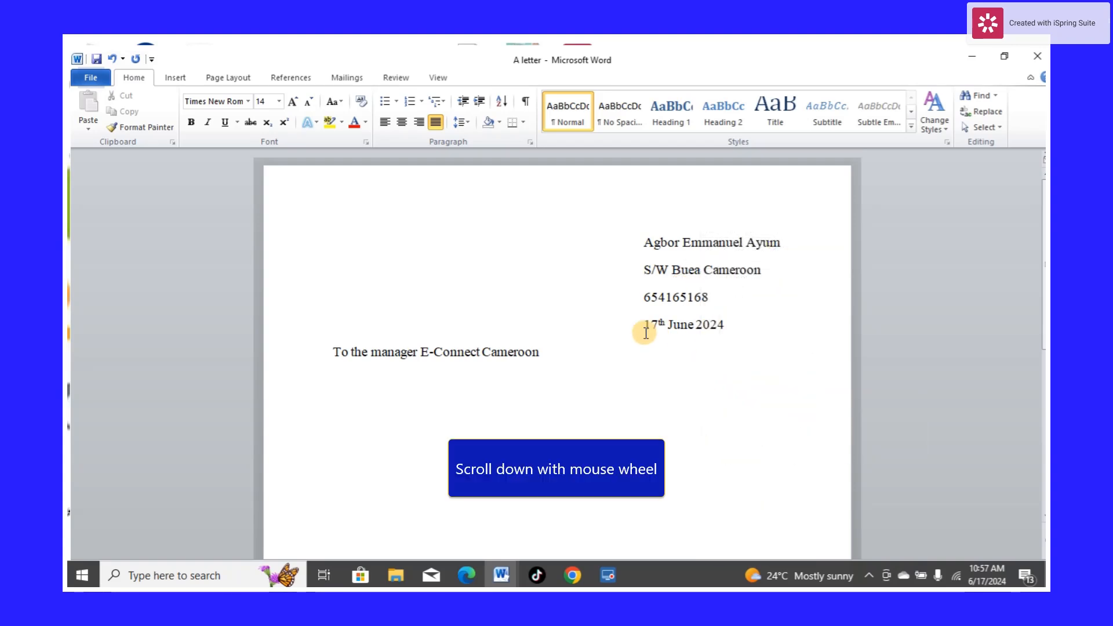
pyautogui.scroll(-1, 505, 362)
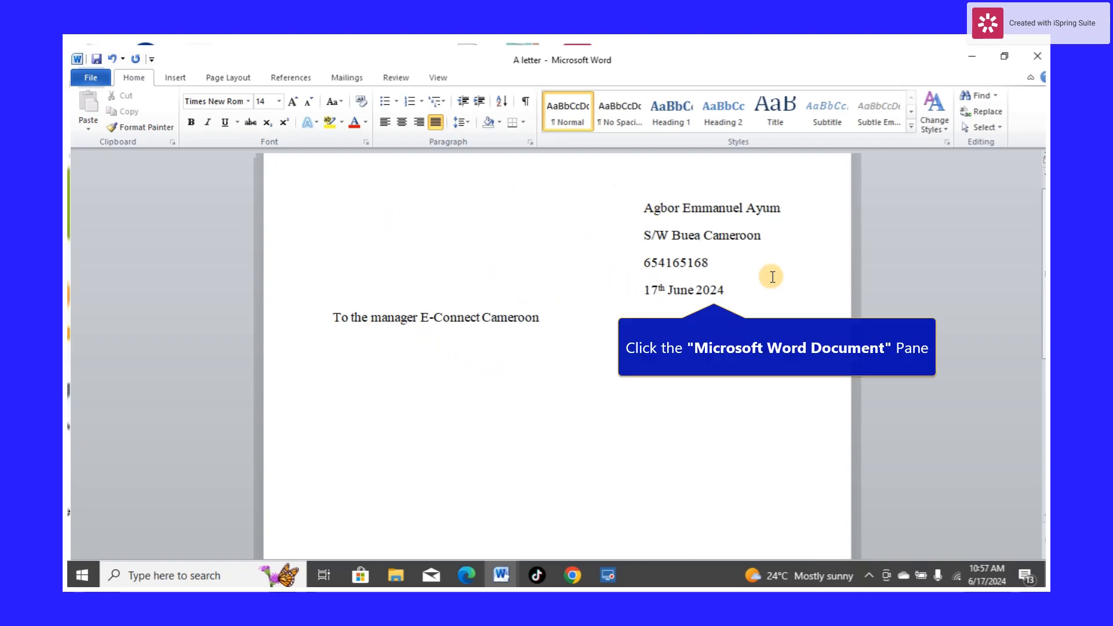
# Add two blank lines below the recipient line and write the salutation "Dear Sir," followed by a new line
pyautogui.click(728, 281)
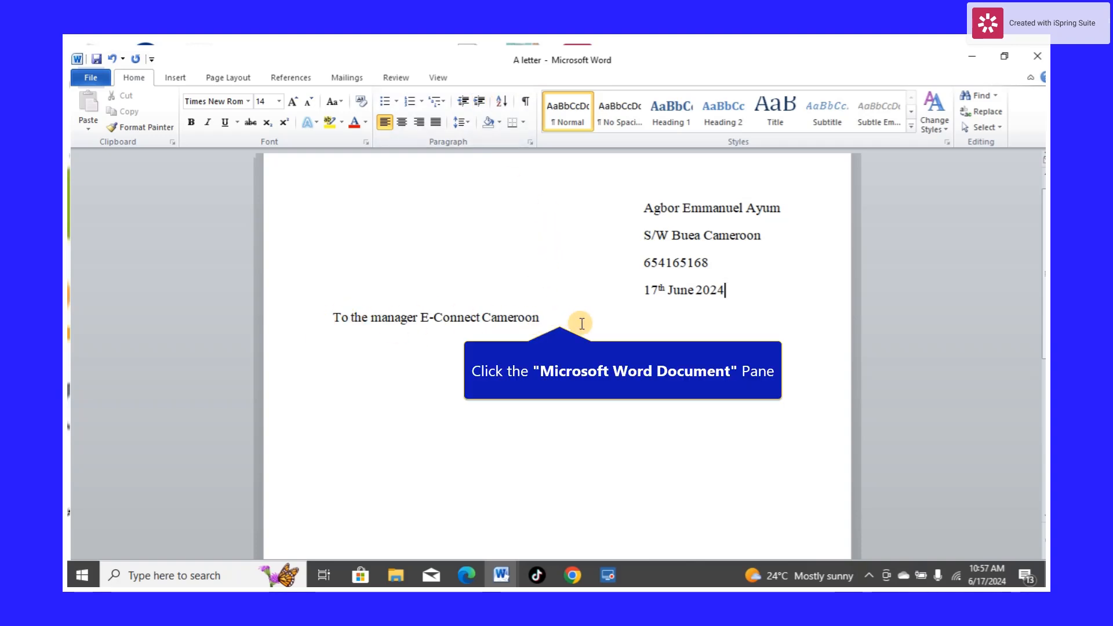
pyautogui.click(558, 317)
pyautogui.press('Return')
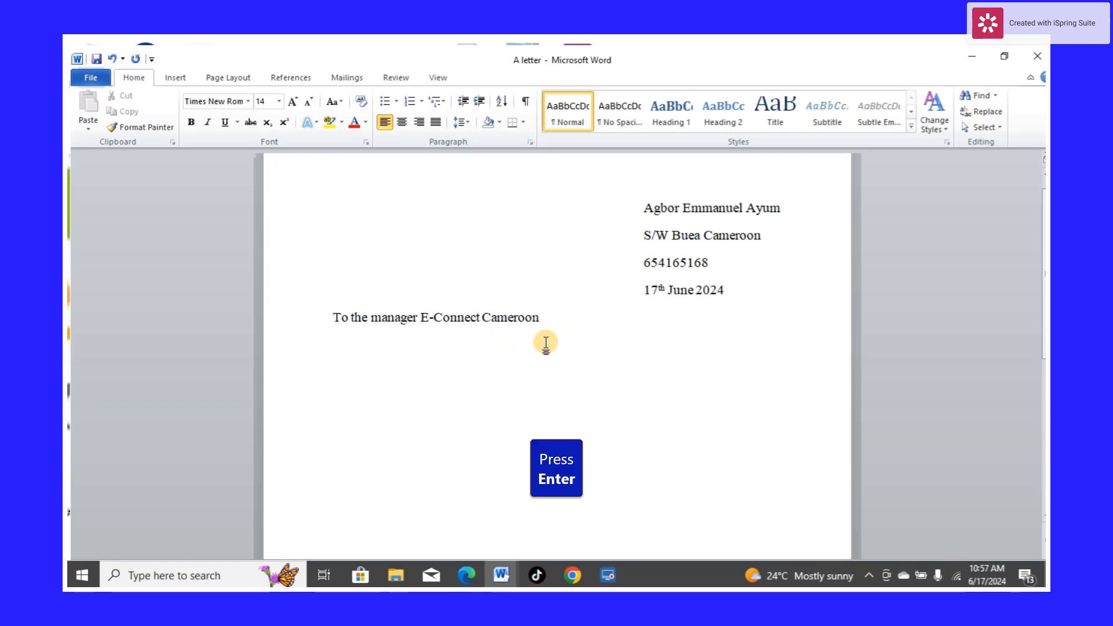
pyautogui.press('Return')
pyautogui.write('De')
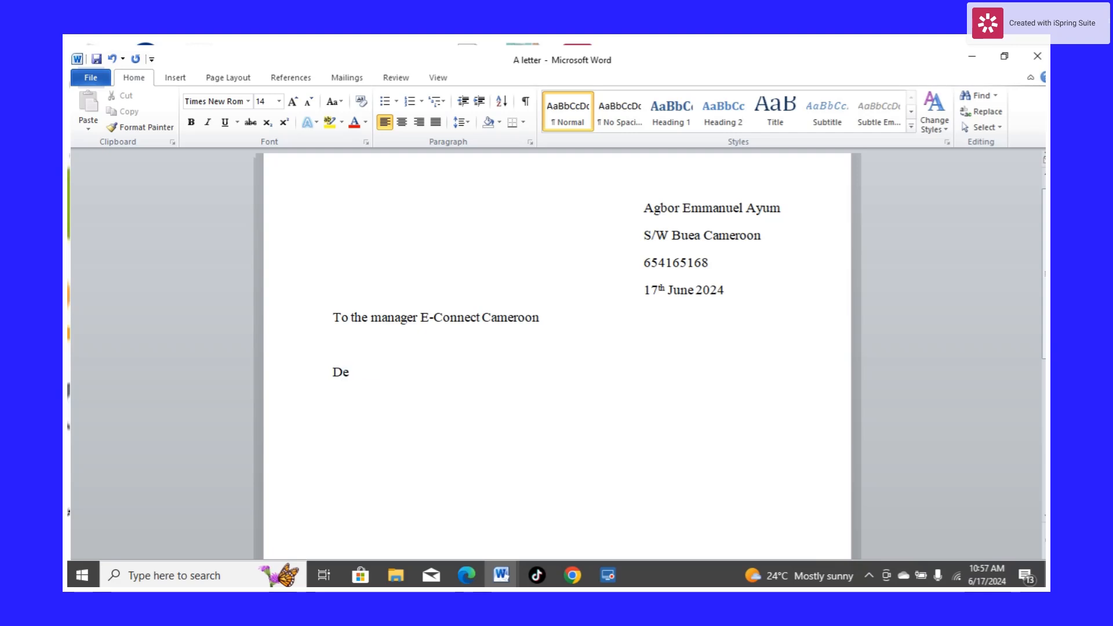
pyautogui.write('ar Sir,')
pyautogui.press('Return')
# Type the subject line "An Application To Work As Social Media Manager"
pyautogui.write('pl')
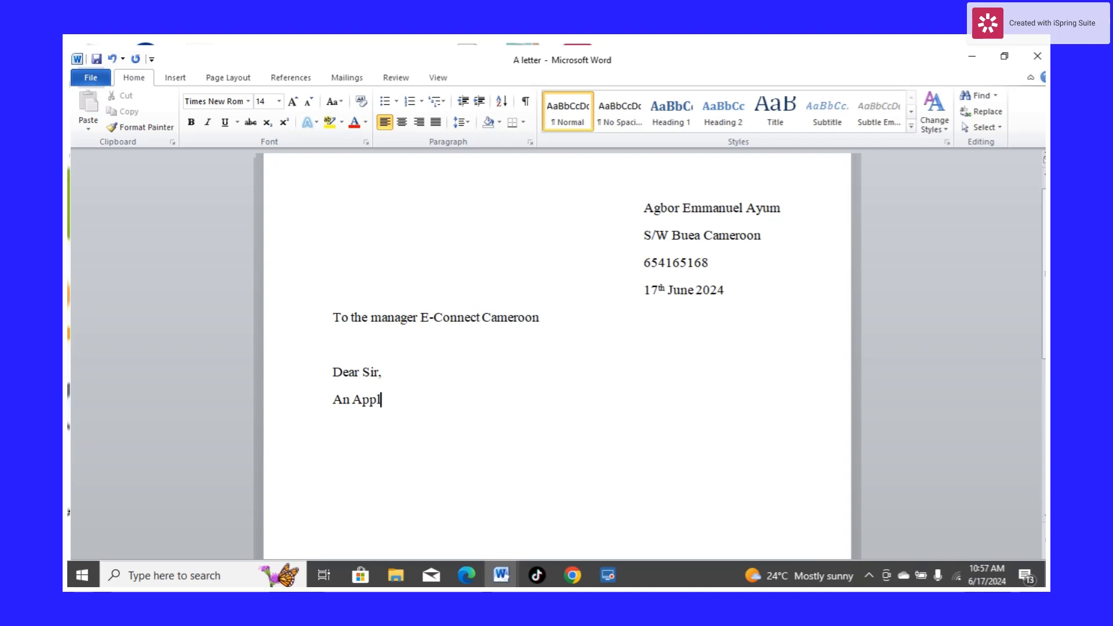
pyautogui.write('ication To Wor')
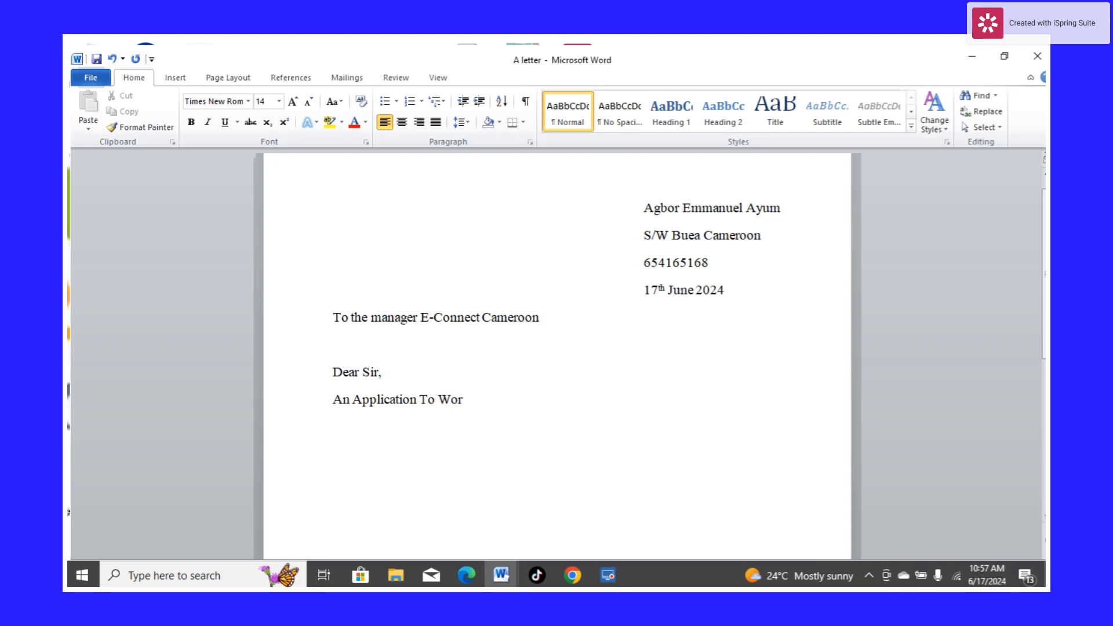
pyautogui.write('k As Social Media')
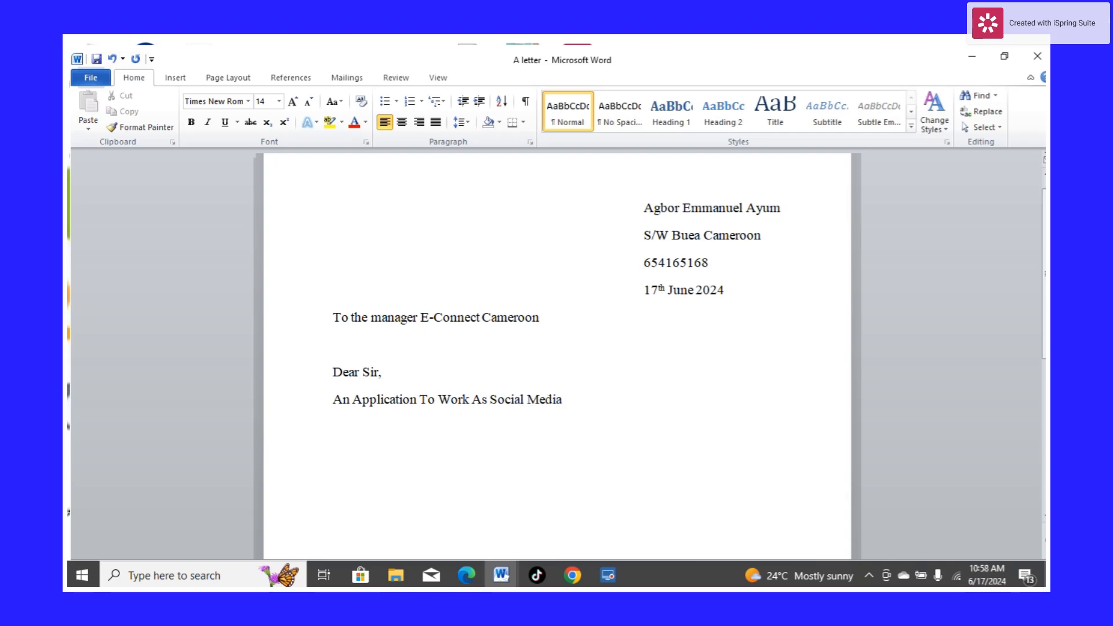
pyautogui.write(' Mana')
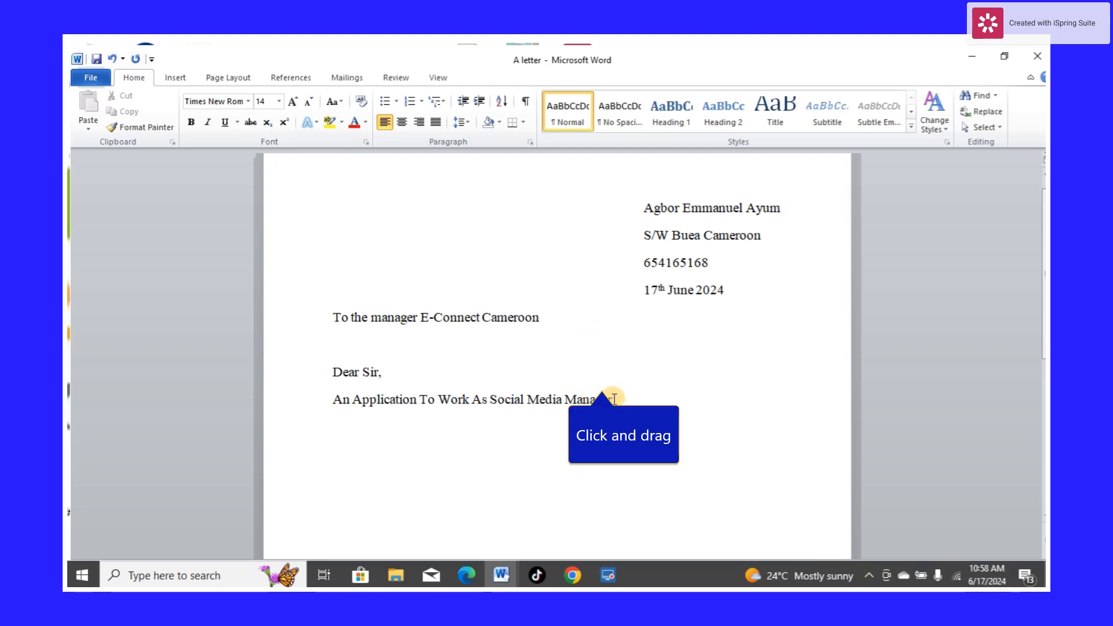
# Center the subject line
pyautogui.moveTo(615, 399); pyautogui.dragTo(336, 394)
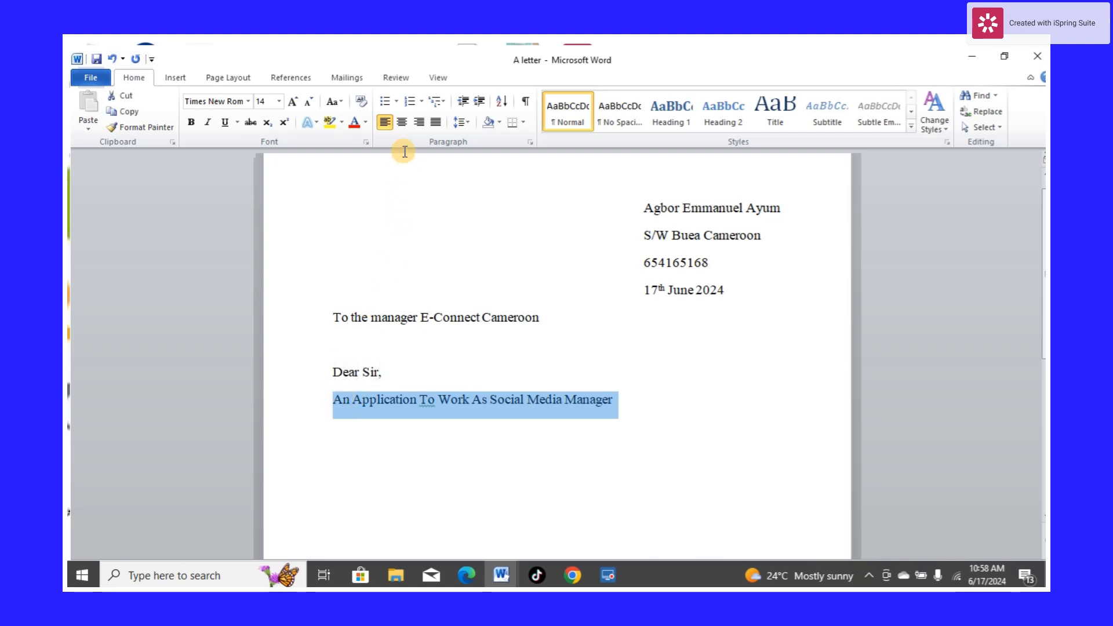
pyautogui.click(399, 124)
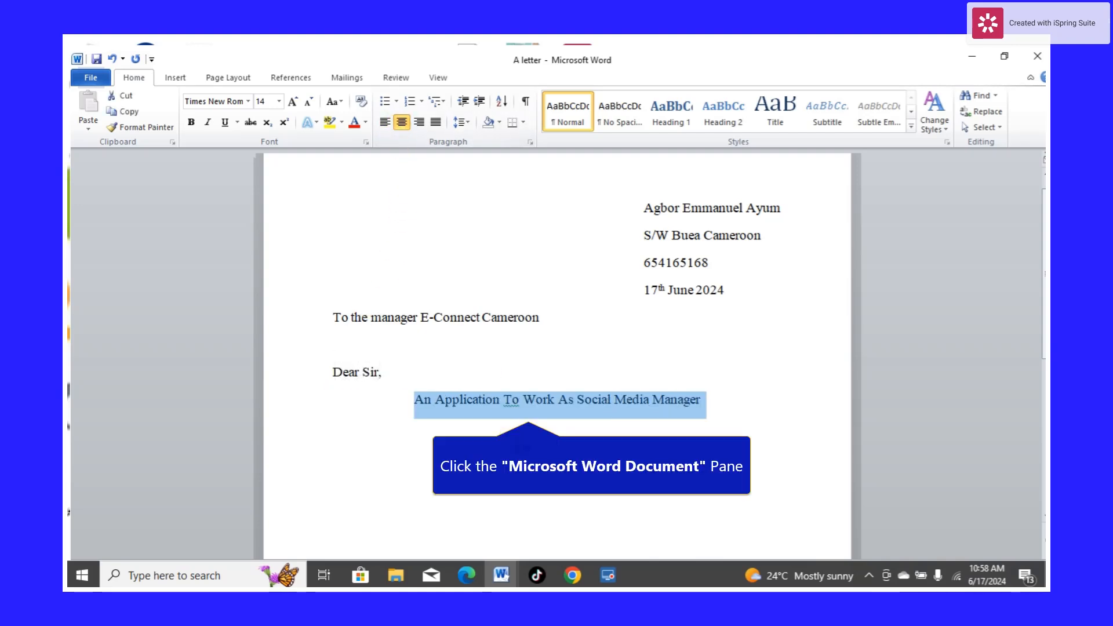
pyautogui.click(521, 437)
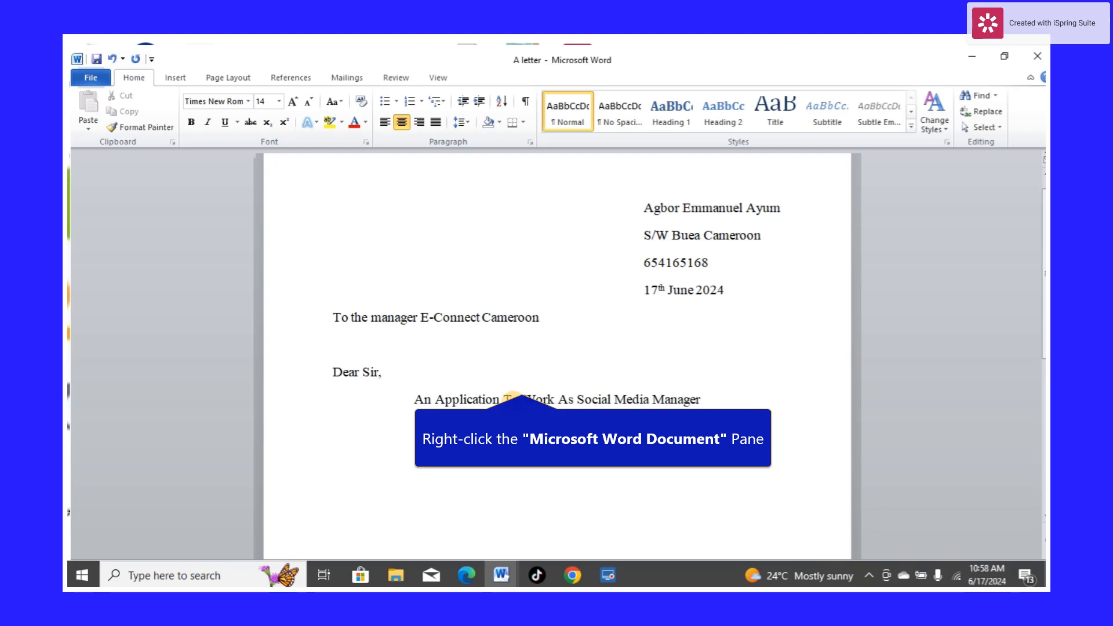
# Ignore the grammar flags on "To" and "As" in the subject line once each
pyautogui.rightClick(513, 402)
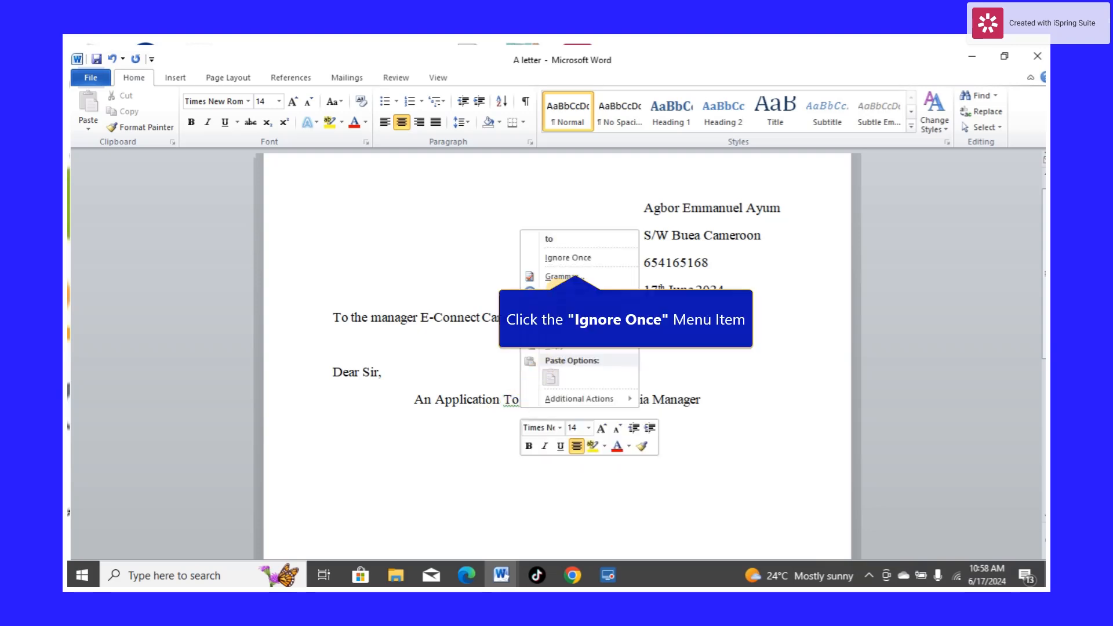
pyautogui.click(558, 259)
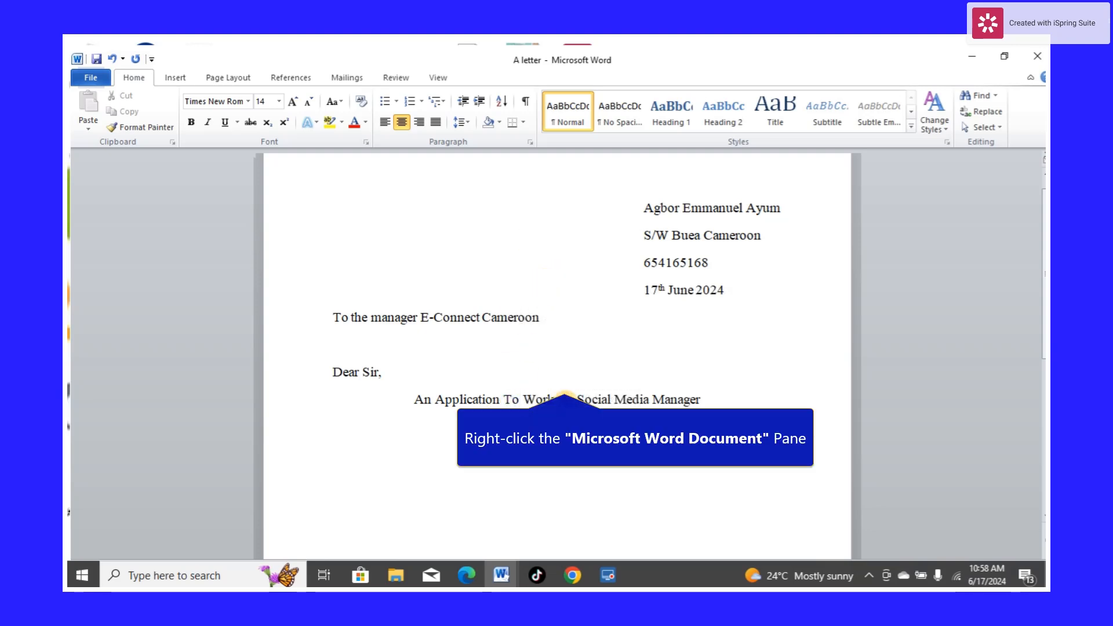
pyautogui.rightClick(566, 401)
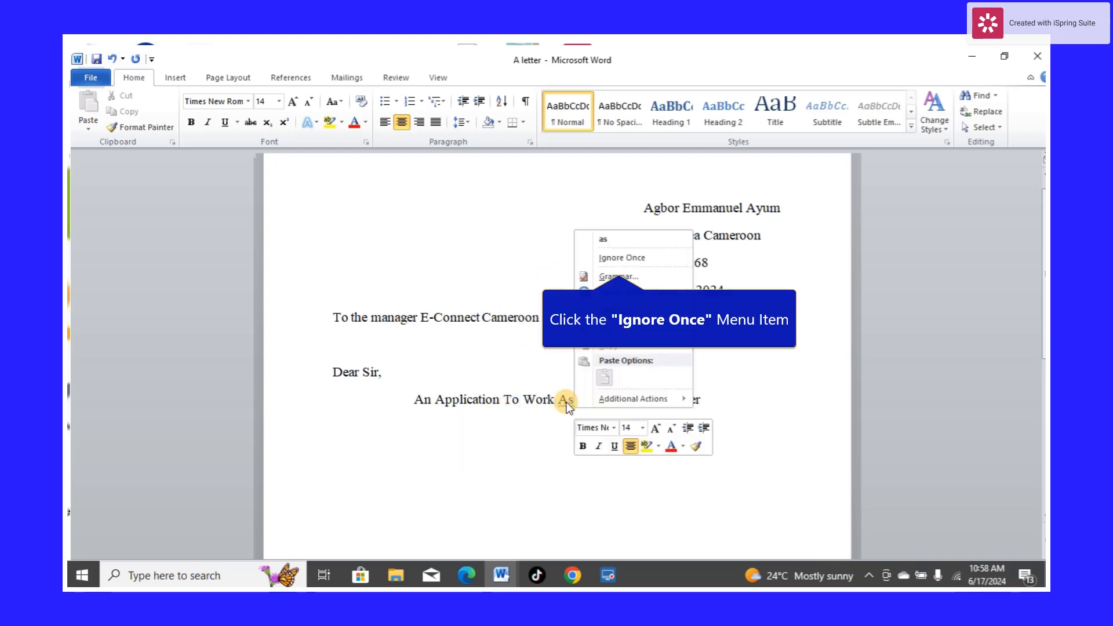
pyautogui.click(611, 255)
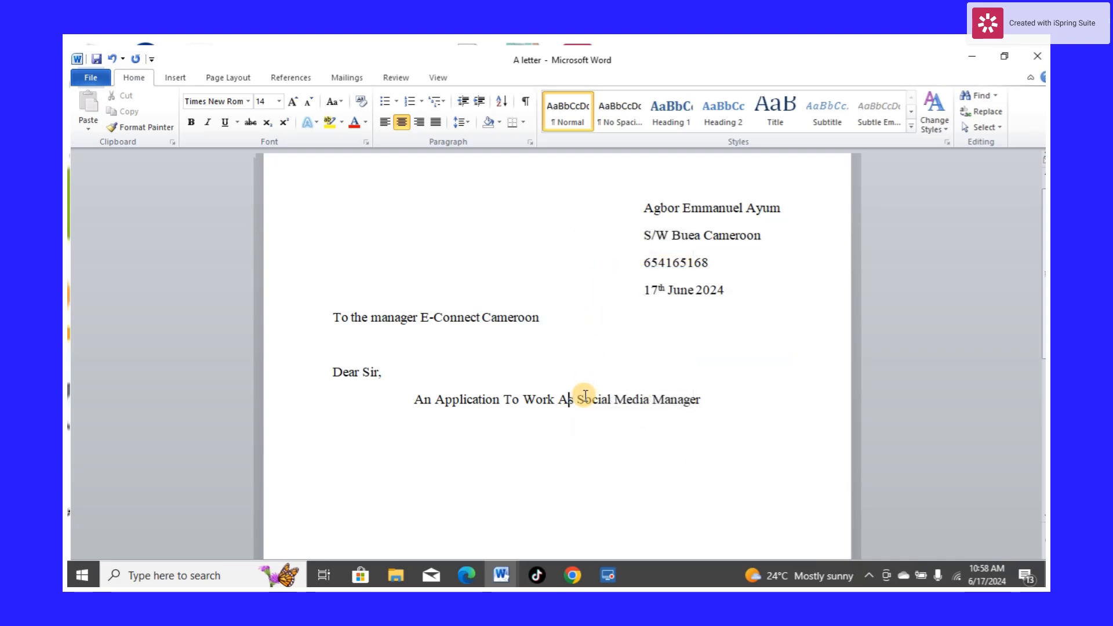
# Underline the whole subject line
pyautogui.click(700, 399)
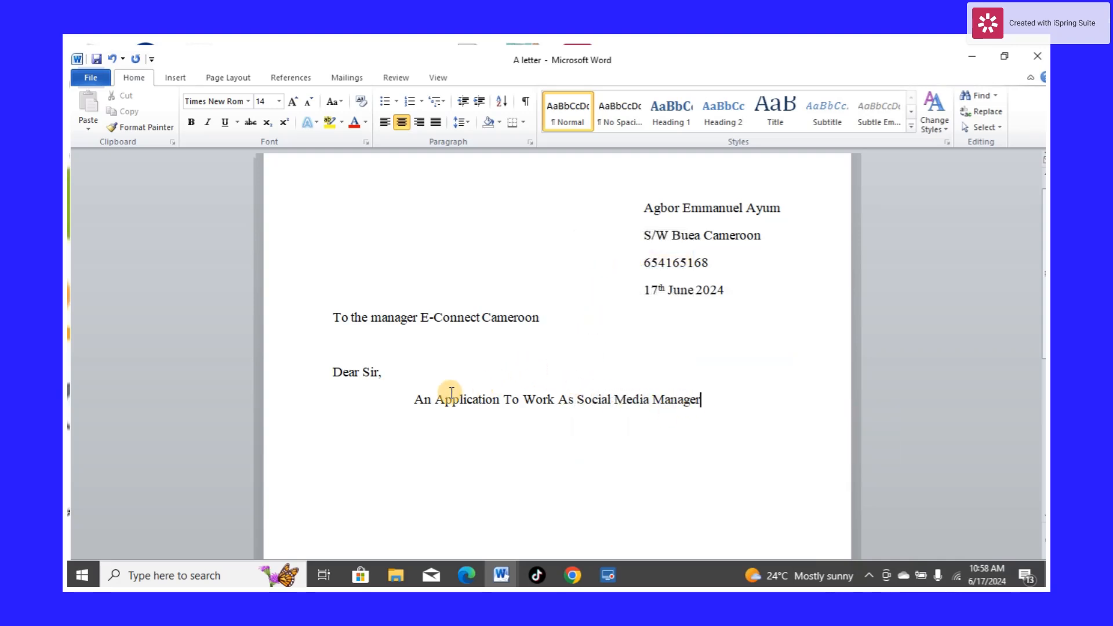
pyautogui.moveTo(700, 399); pyautogui.dragTo(418, 398)
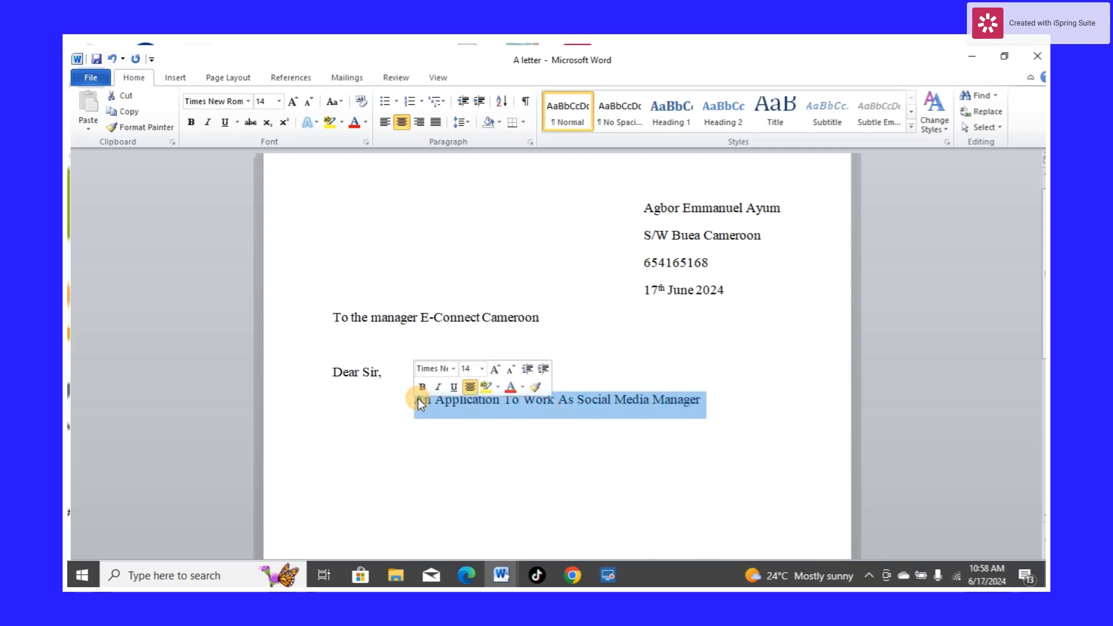
pyautogui.click(454, 387)
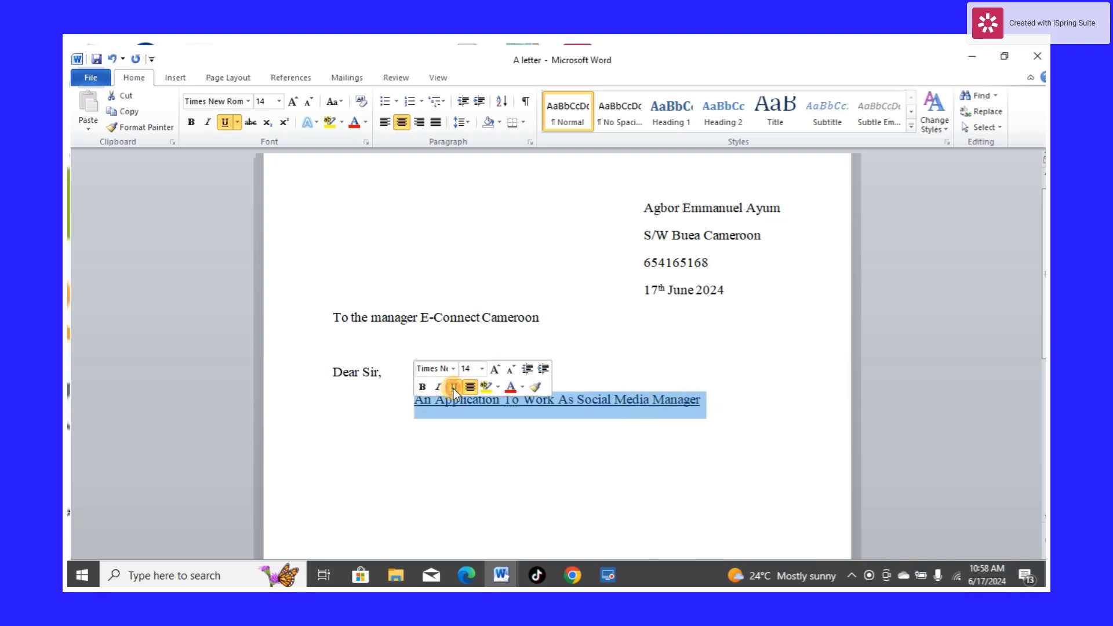
pyautogui.click(725, 405)
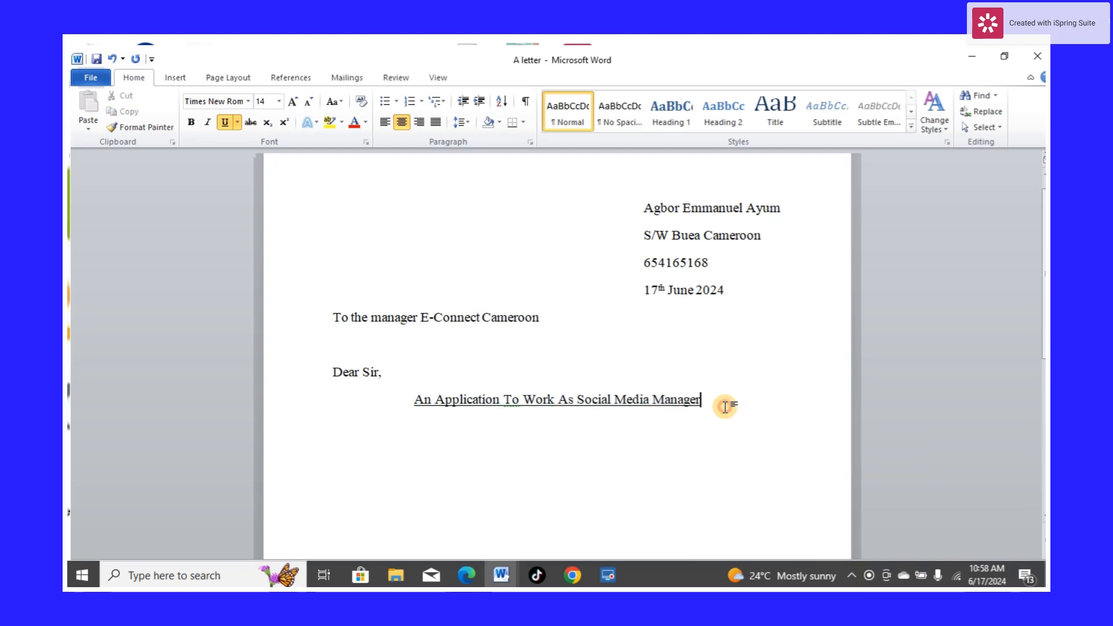
# Turn off underlining at the end of the subject line and start a new line
pyautogui.click(222, 127)
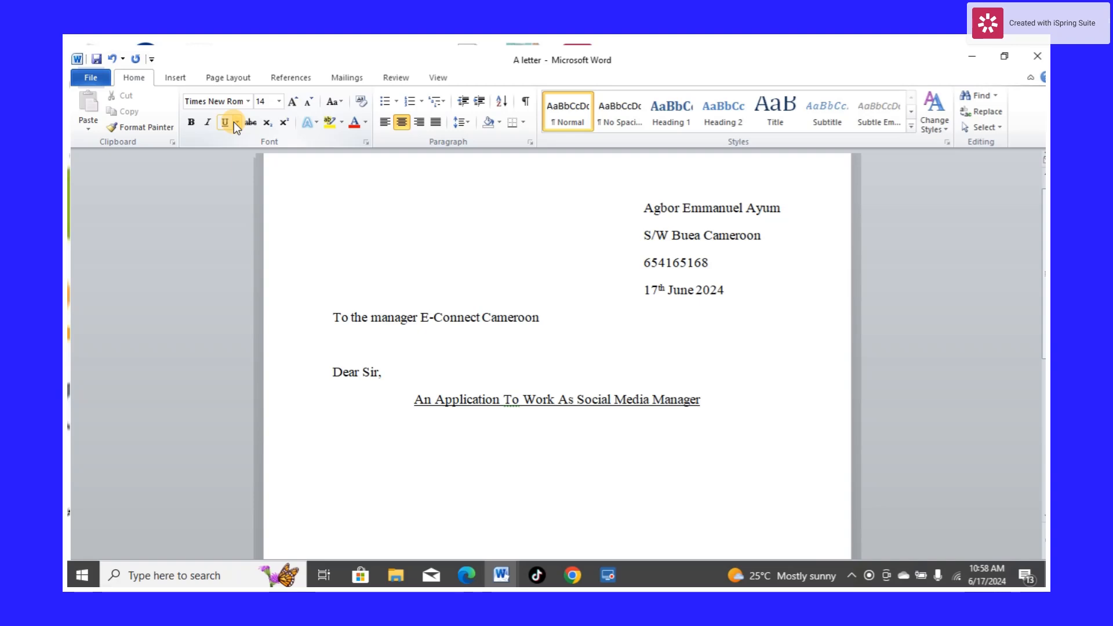
pyautogui.click(235, 123)
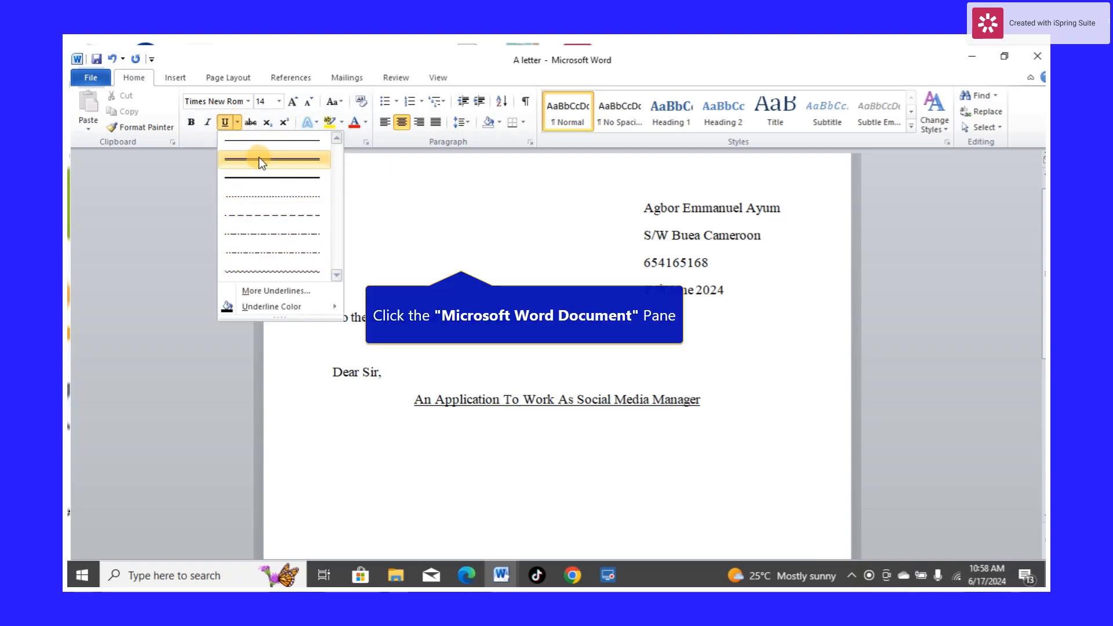
pyautogui.click(415, 235)
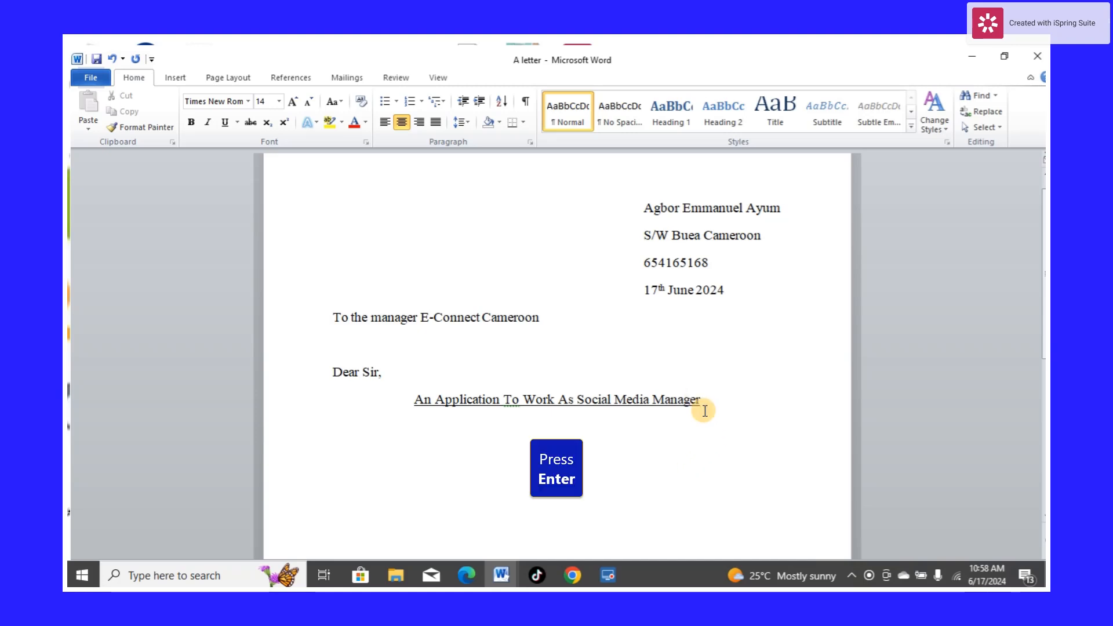
pyautogui.press('Return')
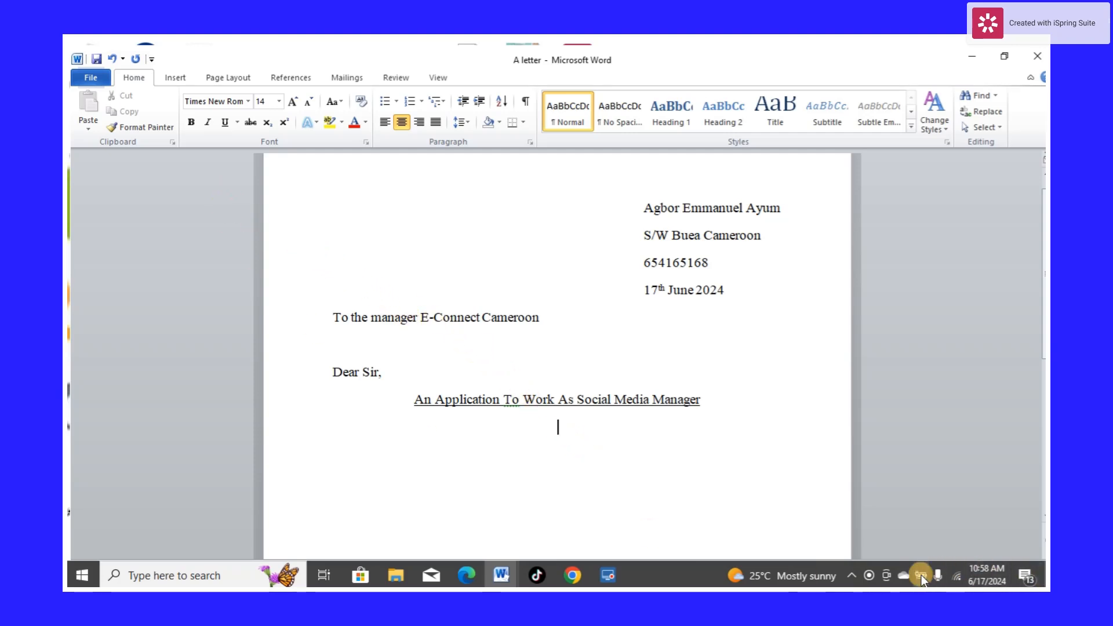
pyautogui.click(852, 576)
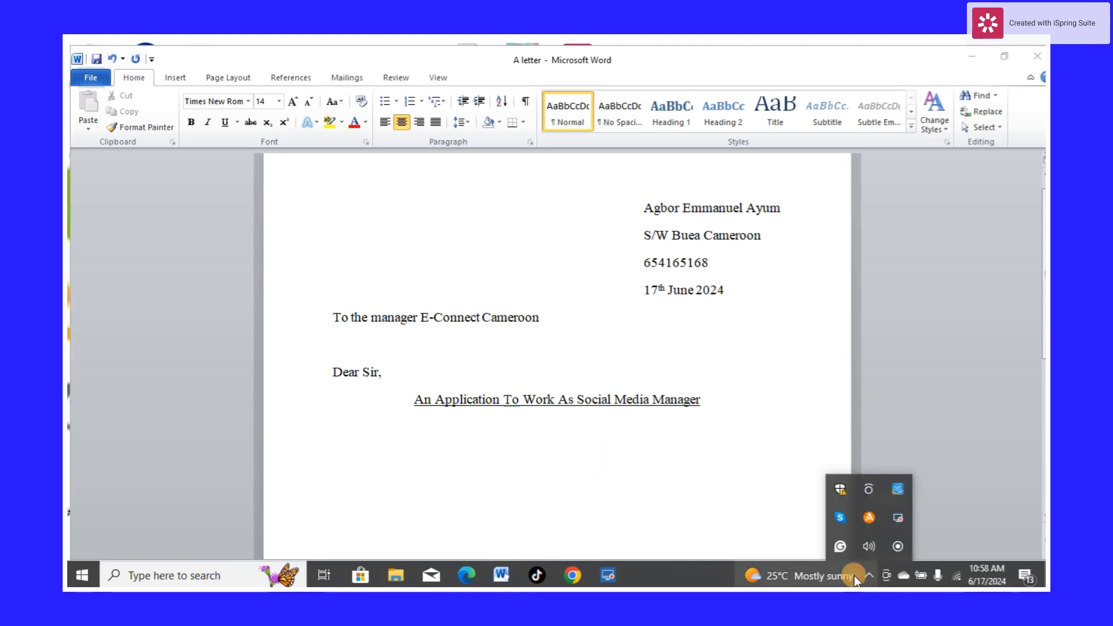
pyautogui.click(900, 523)
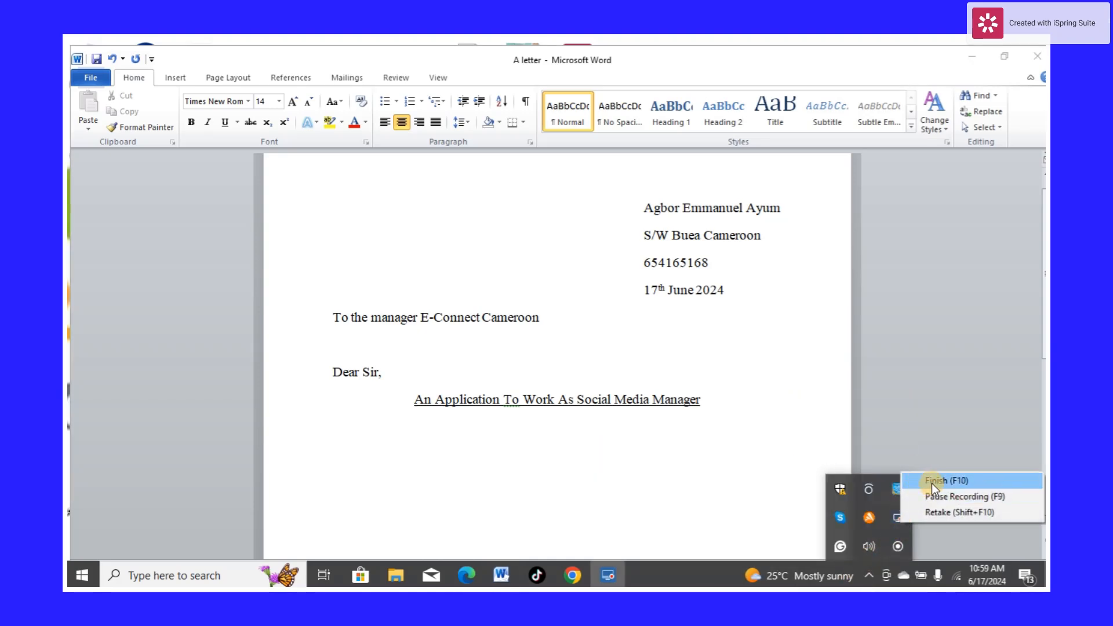
pyautogui.click(936, 499)
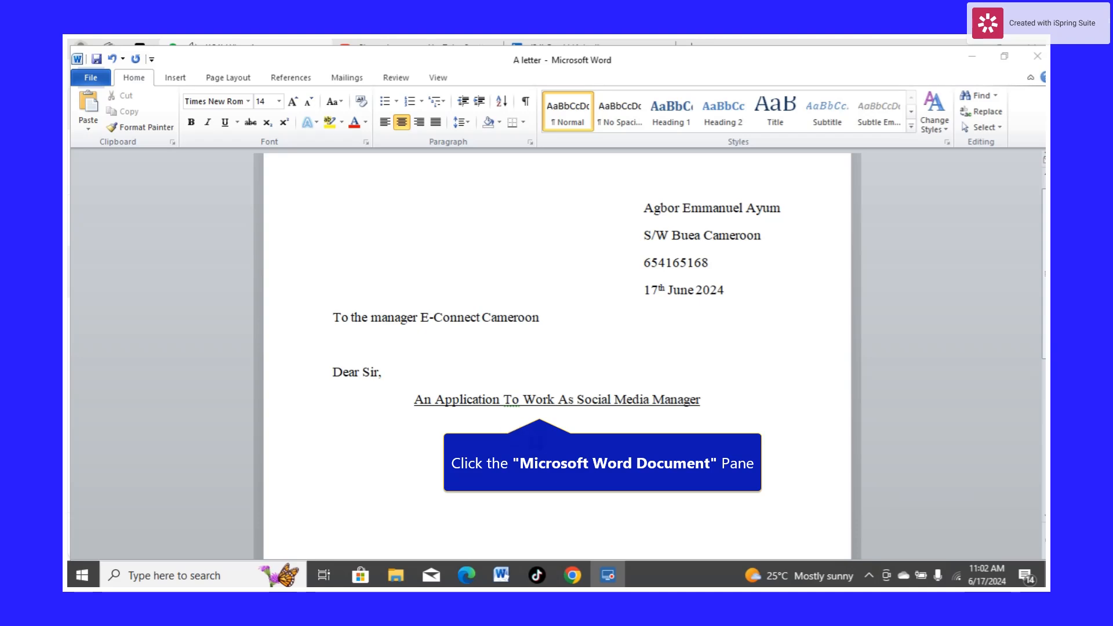
# Left-align the new line and paste the copied letter body below the subject
pyautogui.click(536, 440)
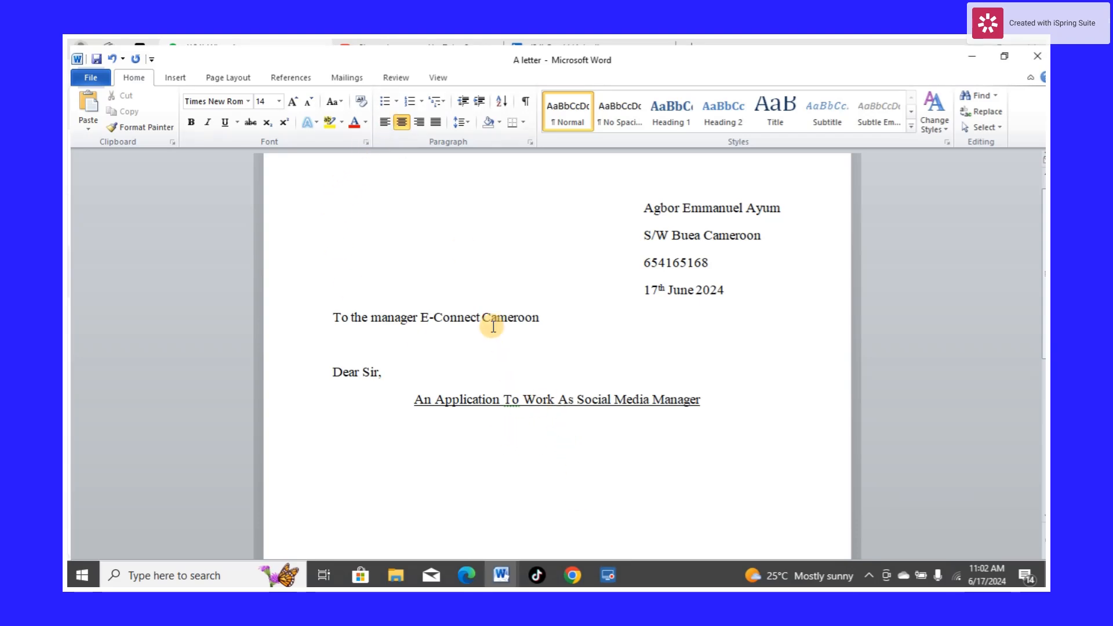
pyautogui.click(383, 123)
pyautogui.hotkey('ctrl', 'v')
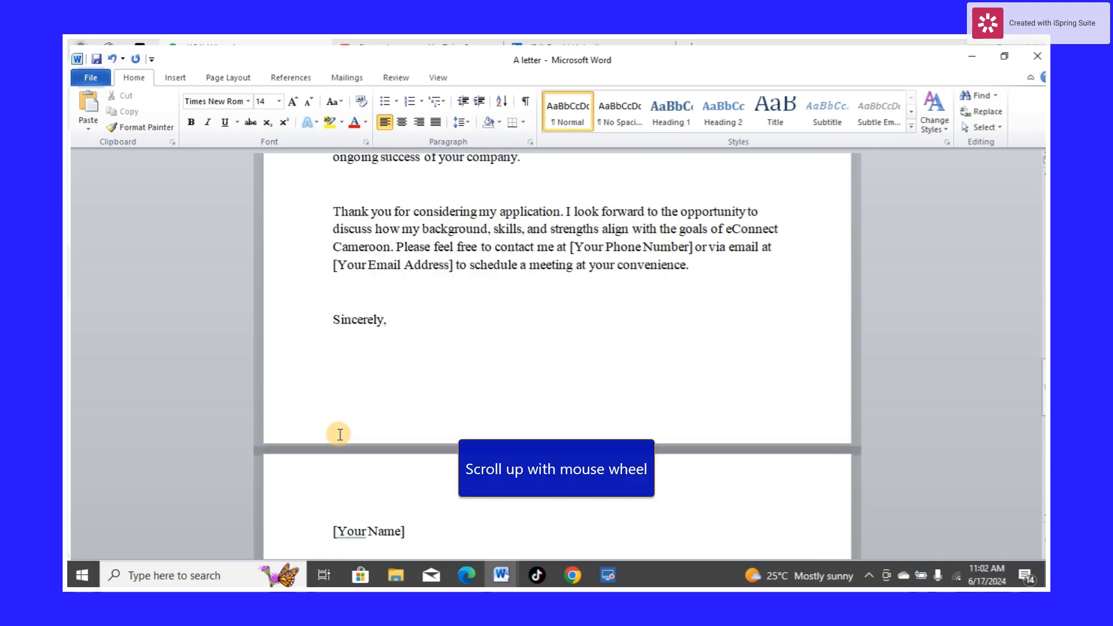
# Delete the extra salutation line "Dear Mr. [Manager's Name]," below the subject line
pyautogui.scroll(2, 455, 428)
pyautogui.scroll(8, 455, 427)
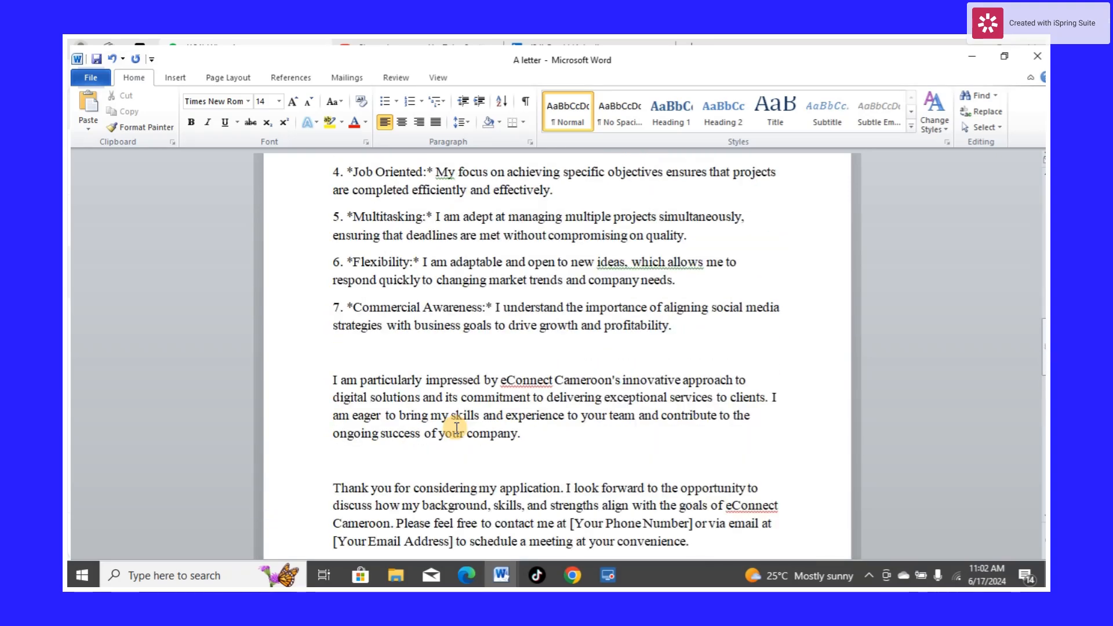
pyautogui.scroll(8, 456, 427)
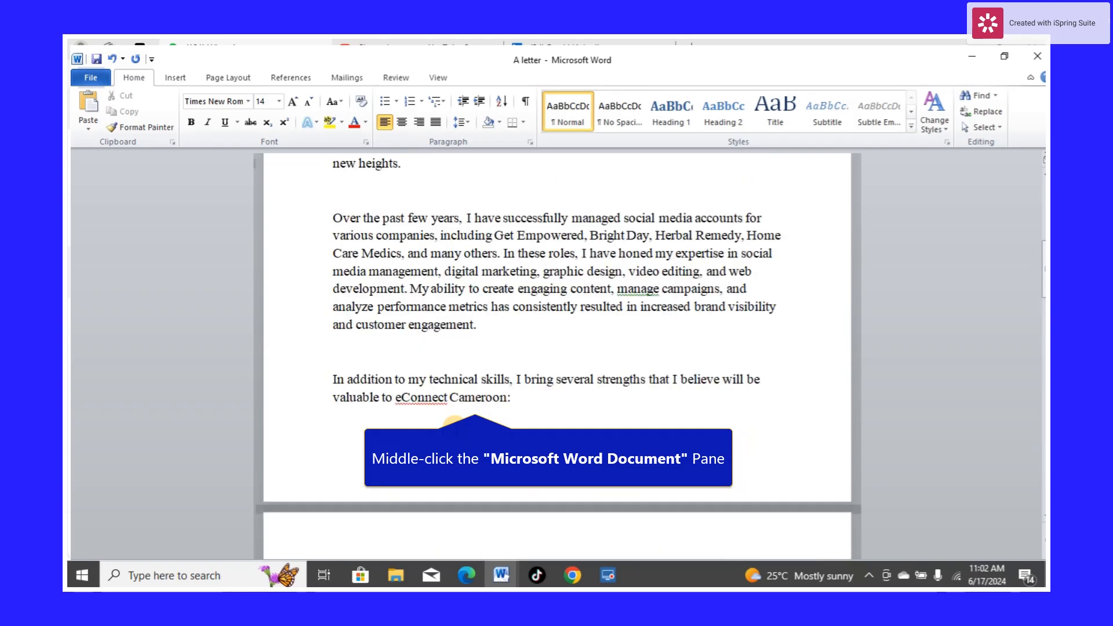
pyautogui.scroll(3, 455, 427)
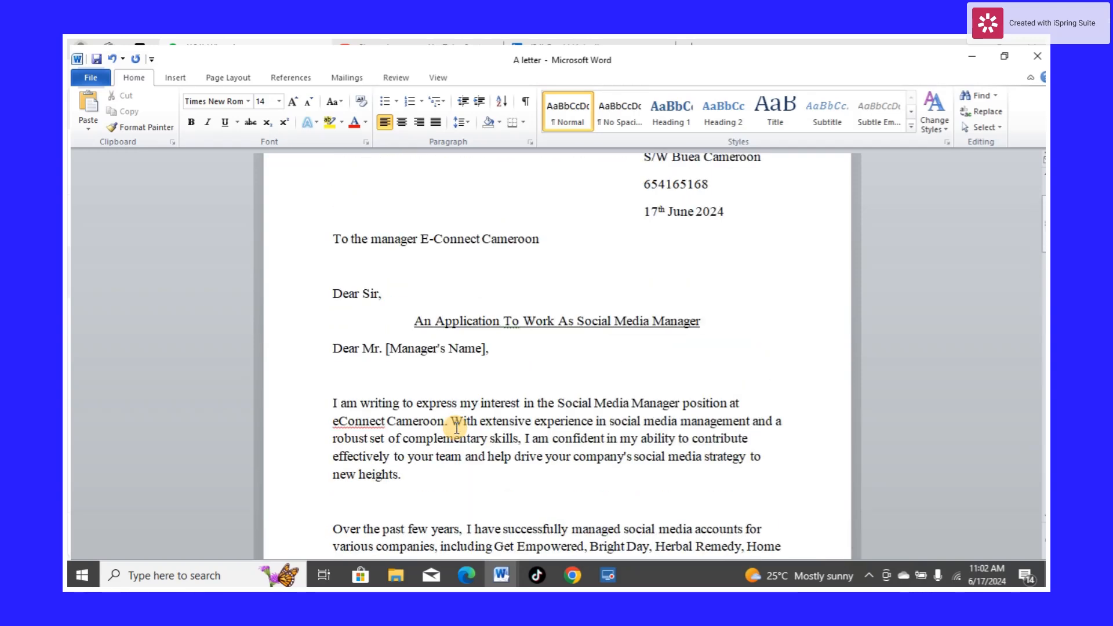
pyautogui.click(486, 349)
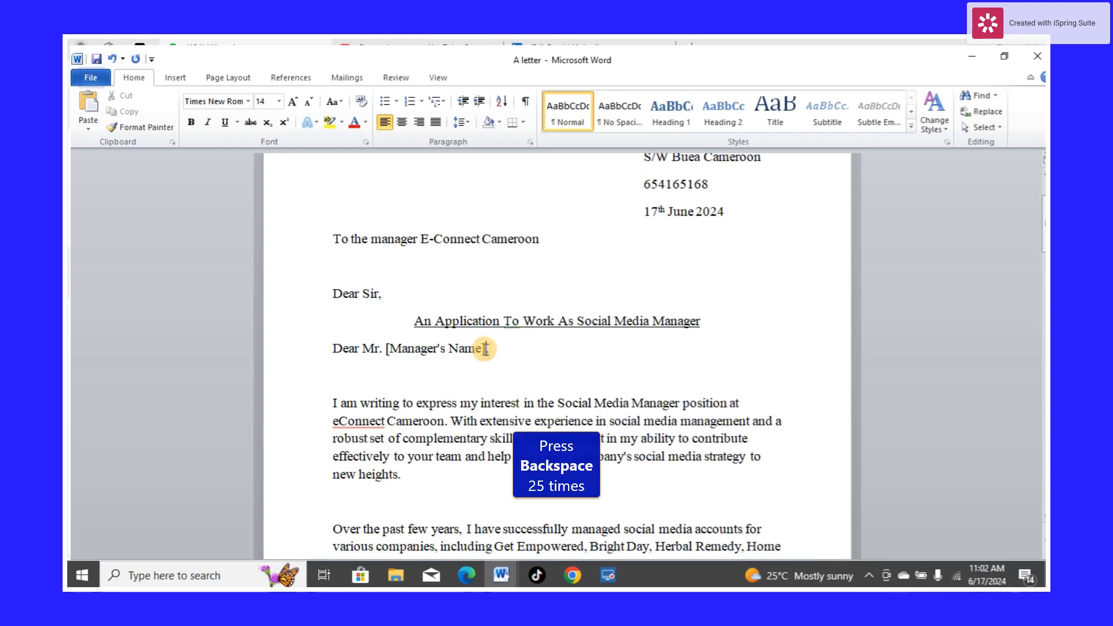
pyautogui.press('BackSpace')
pyautogui.press('BackSpace')
pyautogui.press('BackSpace')
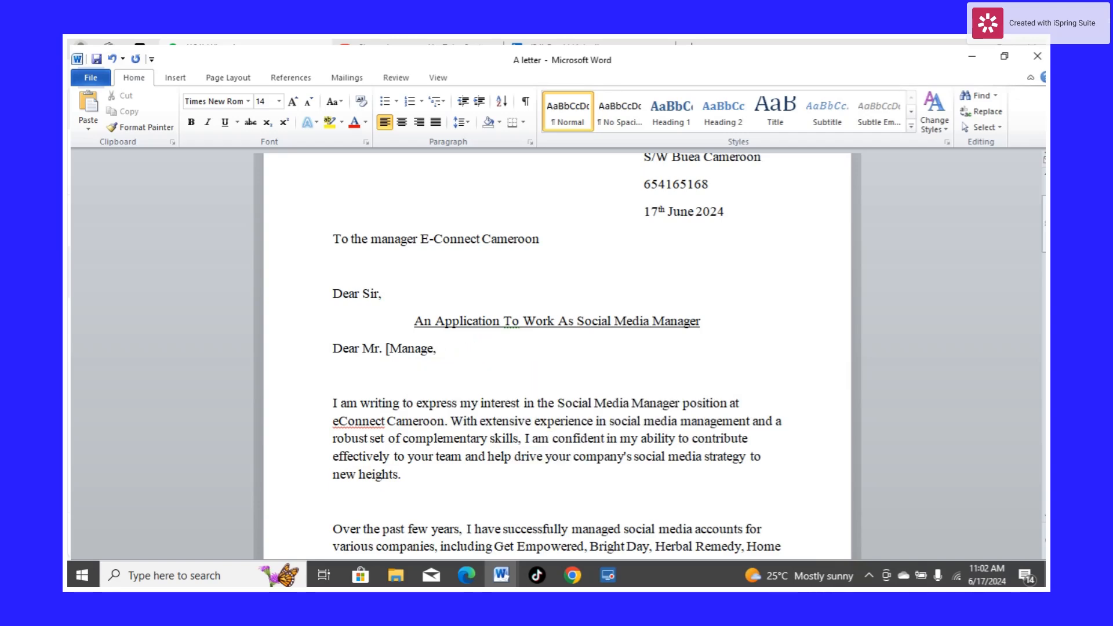
pyautogui.press('BackSpace')
pyautogui.press('BackSpace')
pyautogui.press('BackSpace')
pyautogui.press('BackSpace')
pyautogui.press('BackSpace')
pyautogui.press('BackSpace')
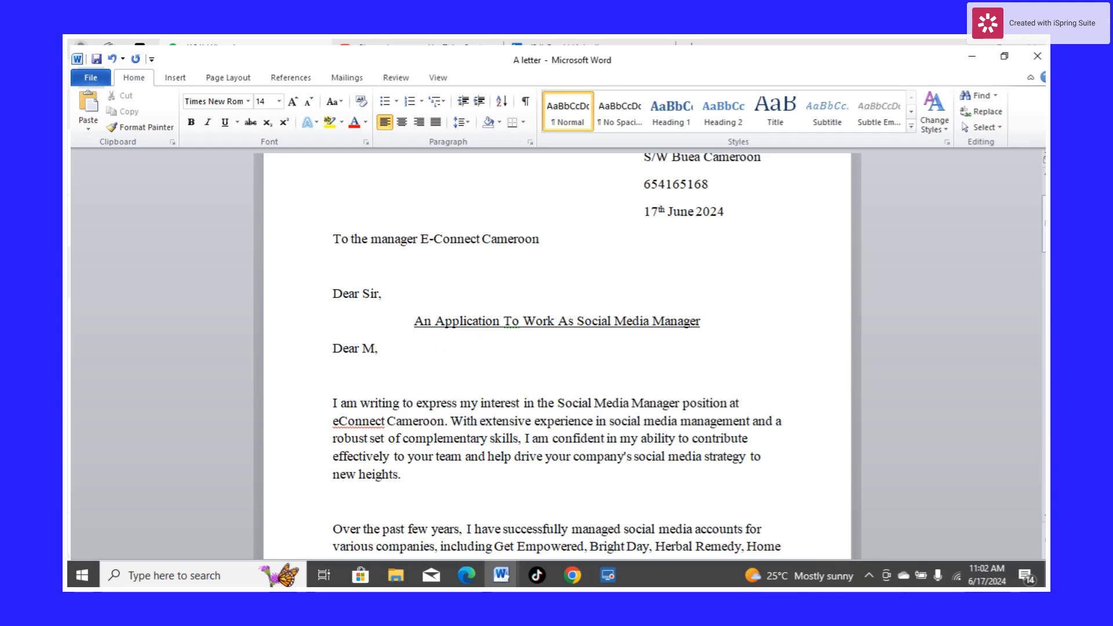
pyautogui.press('BackSpace')
pyautogui.press('BackSpace')
pyautogui.press('BackSpace')
pyautogui.click(452, 362)
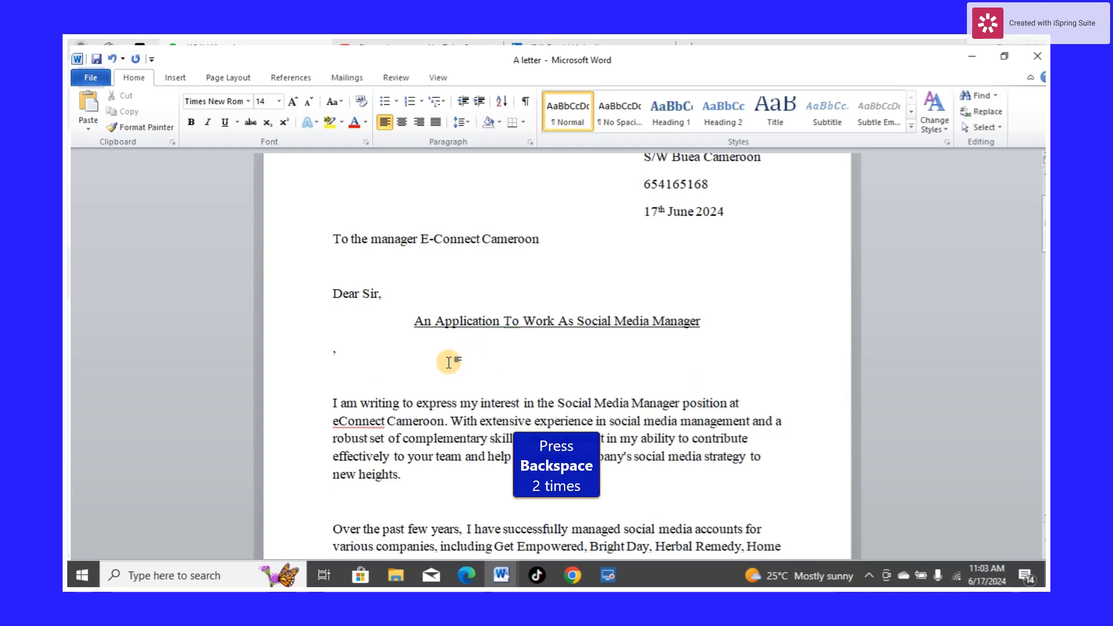
pyautogui.press('BackSpace')
pyautogui.press('BackSpace')
pyautogui.press('BackSpace')
pyautogui.press('BackSpace')
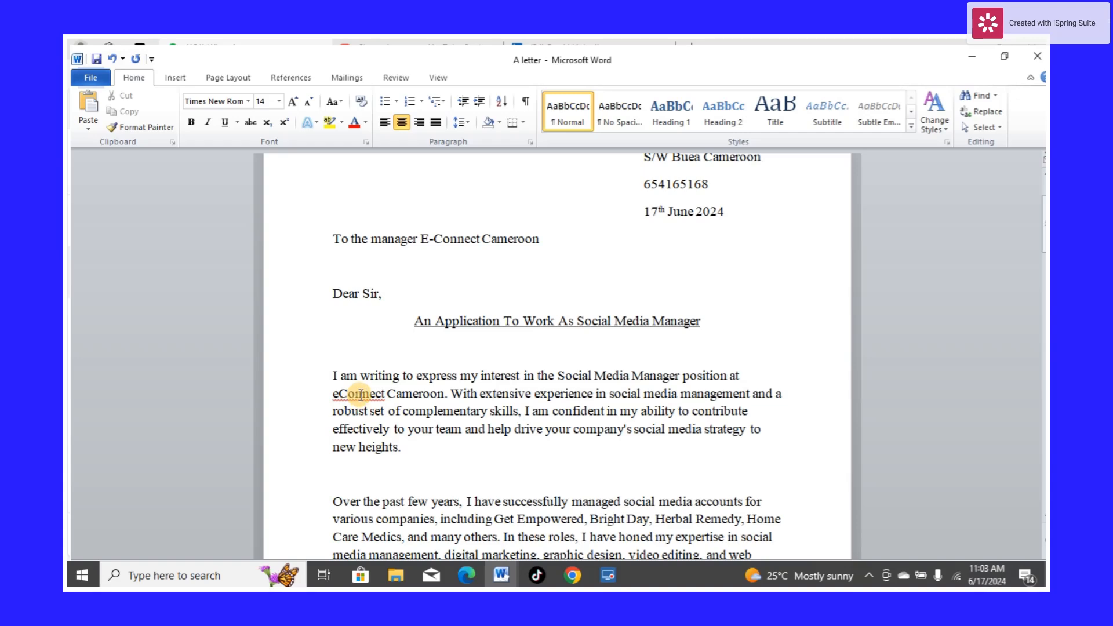
# Change "eConnect" to "E-Connect" in the opening paragraph of the letter body
pyautogui.click(339, 398)
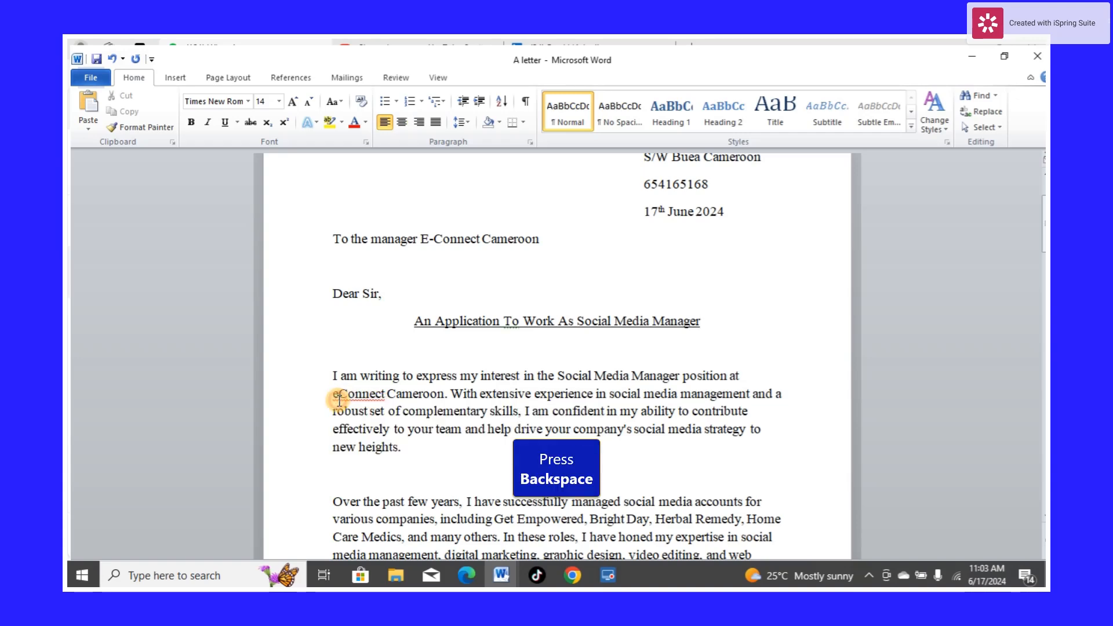
pyautogui.press('BackSpace')
pyautogui.write('E')
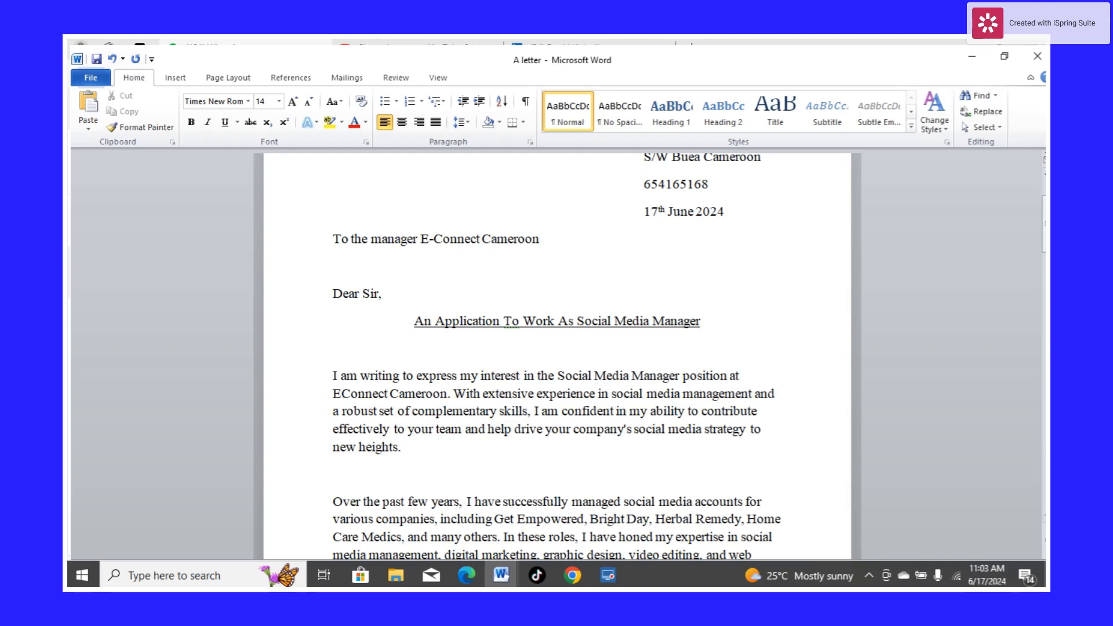
pyautogui.write('-')
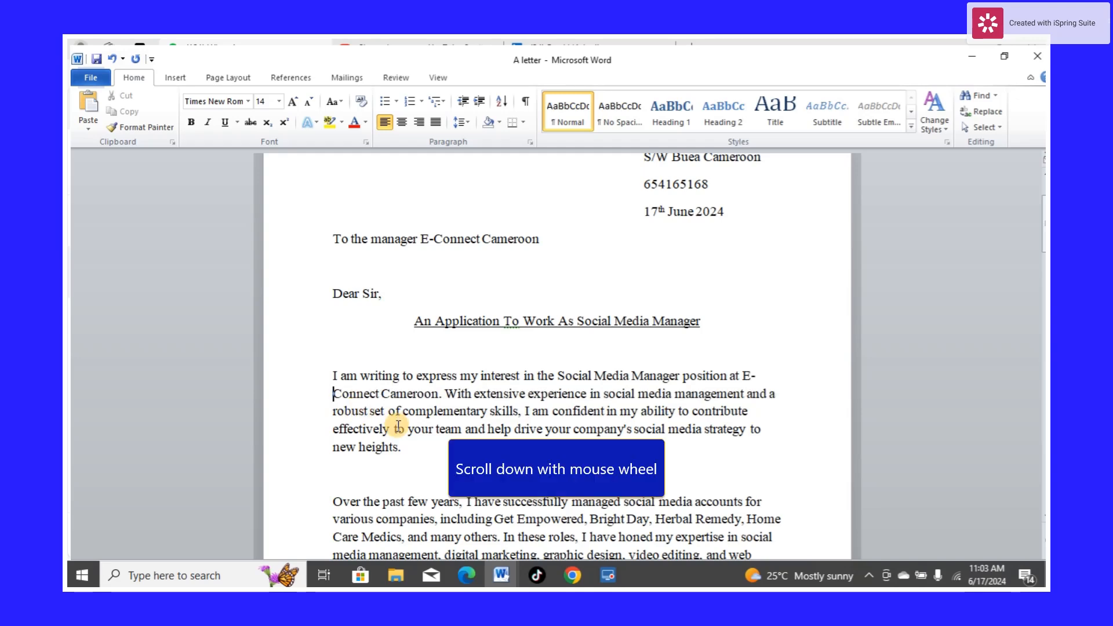
# Change "eConnect" to "E-Connect" in the sentence introducing the strengths list
pyautogui.scroll(-2, 399, 437)
pyautogui.scroll(-4, 399, 437)
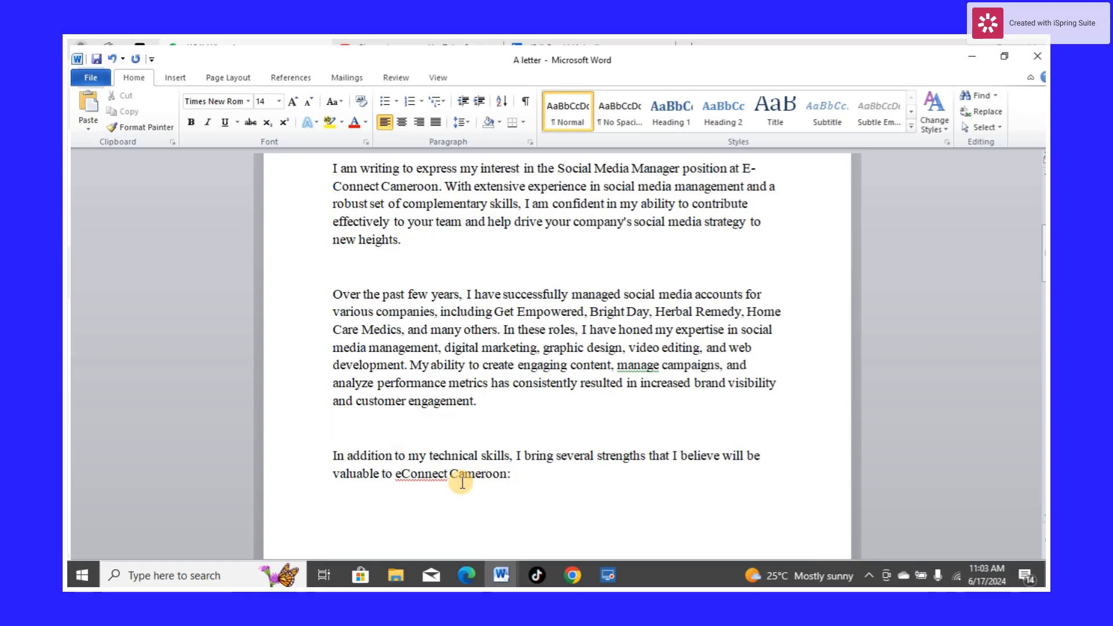
pyautogui.click(404, 474)
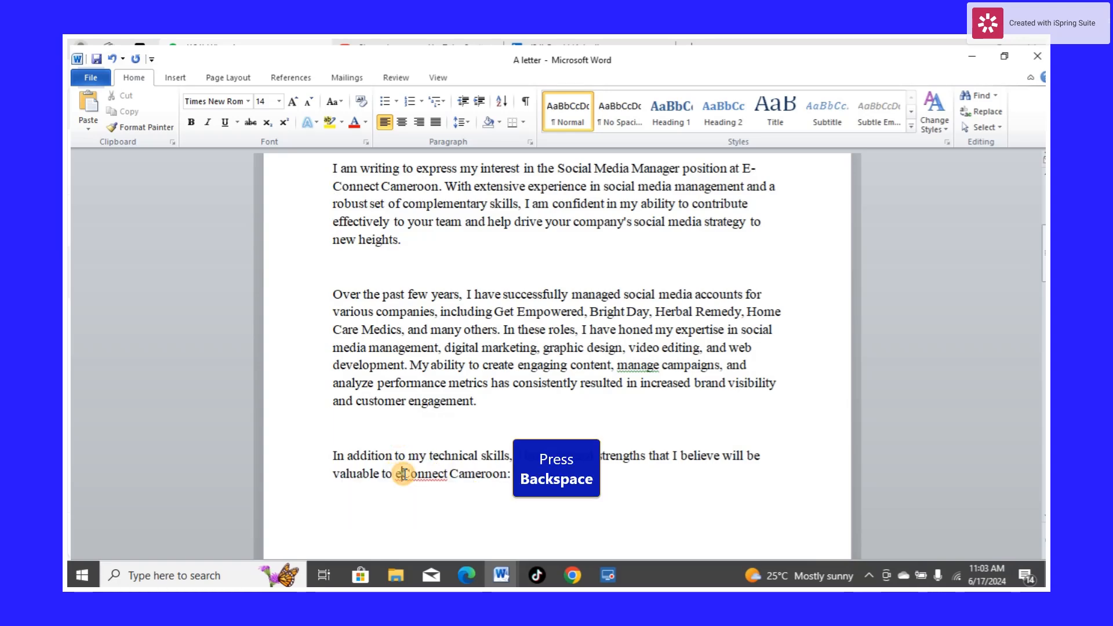
pyautogui.press('BackSpace')
pyautogui.write('E')
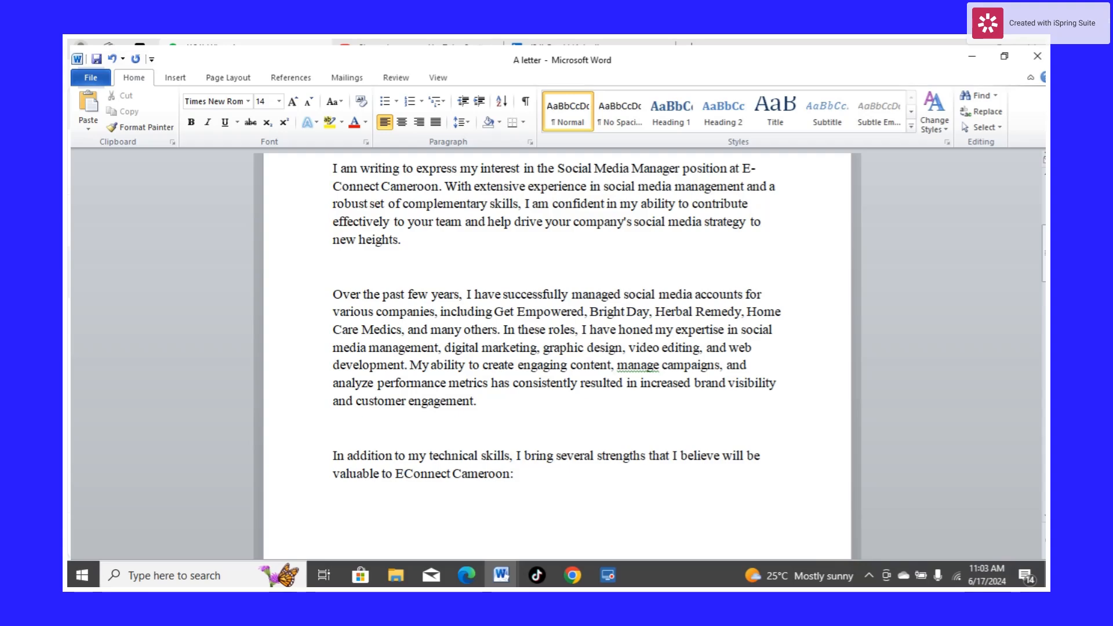
pyautogui.write('-')
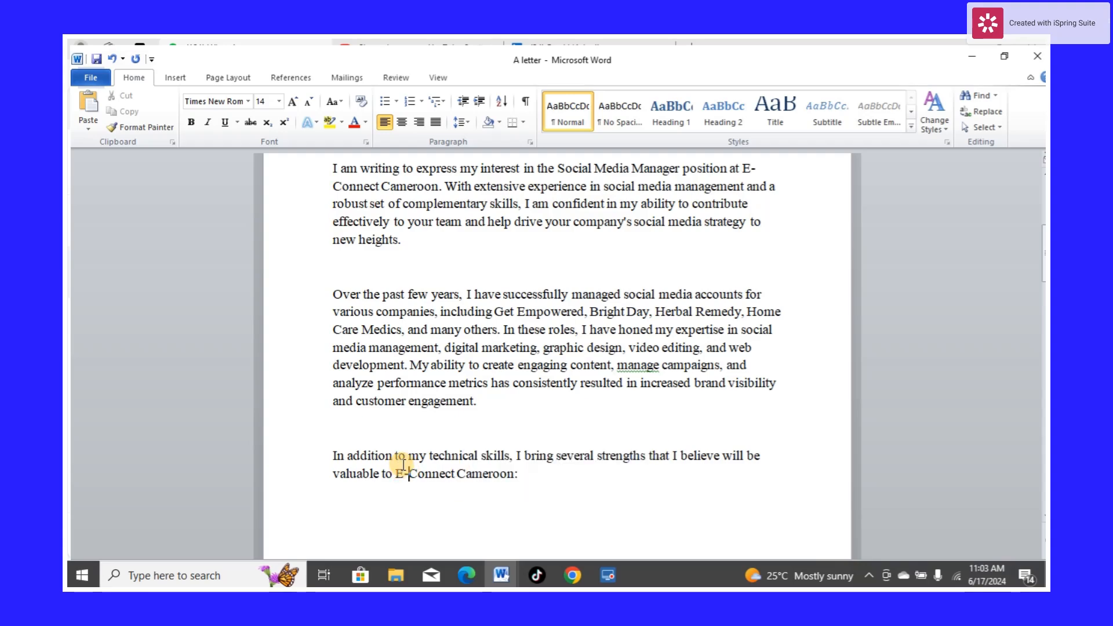
# Remove the "1. *", "2. *" and "3. *" prefixes from the first three strengths in the list
pyautogui.scroll(-5, 405, 471)
pyautogui.scroll(-4, 408, 461)
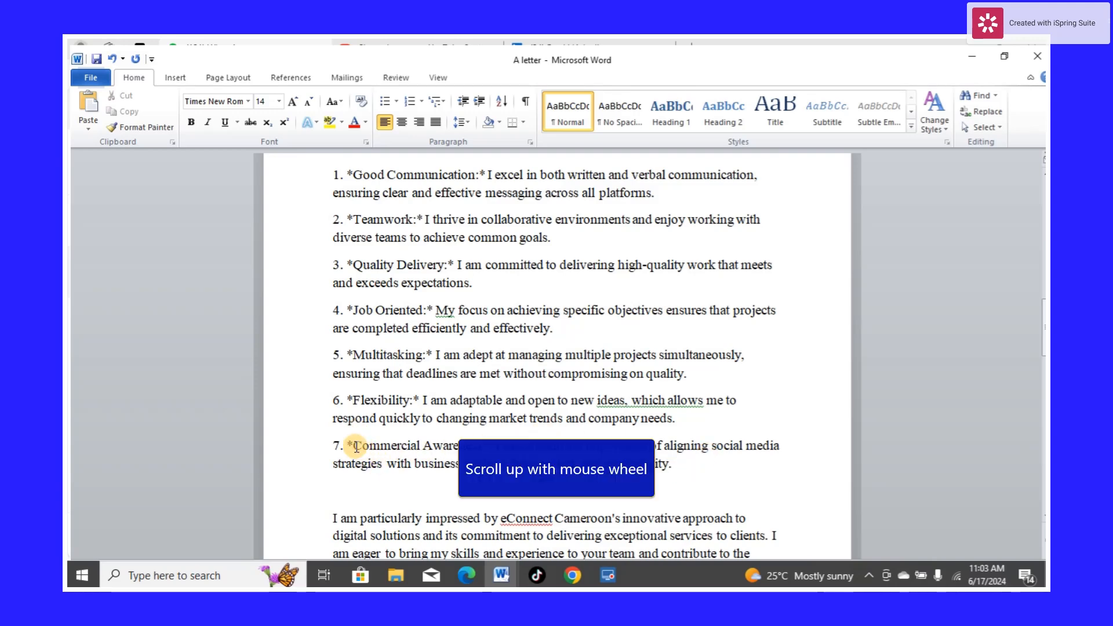
pyautogui.scroll(3, 362, 447)
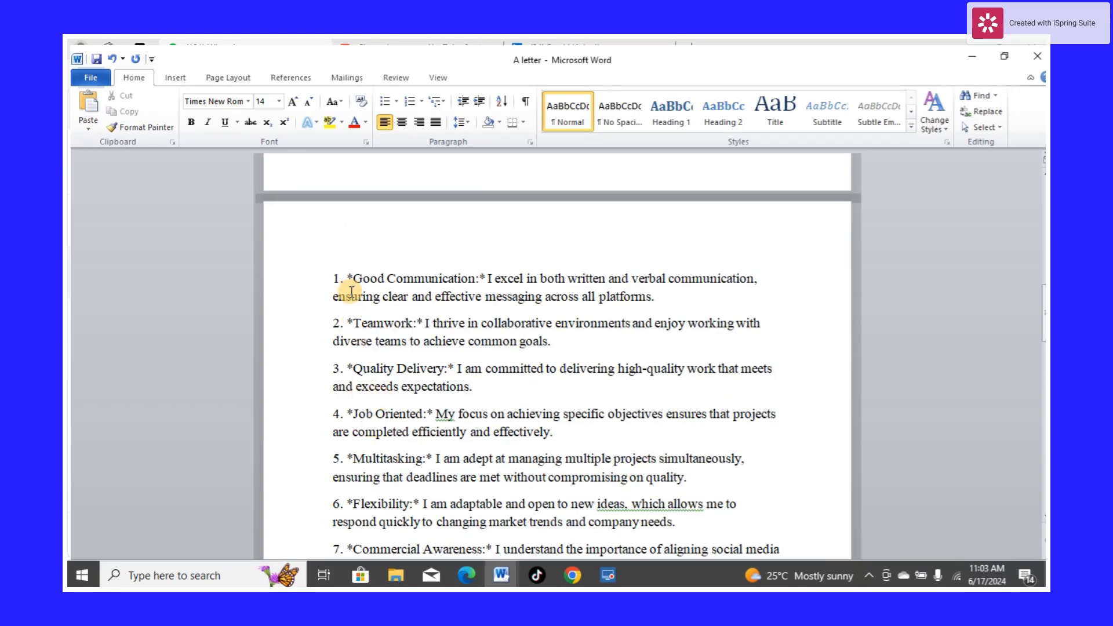
pyautogui.click(354, 282)
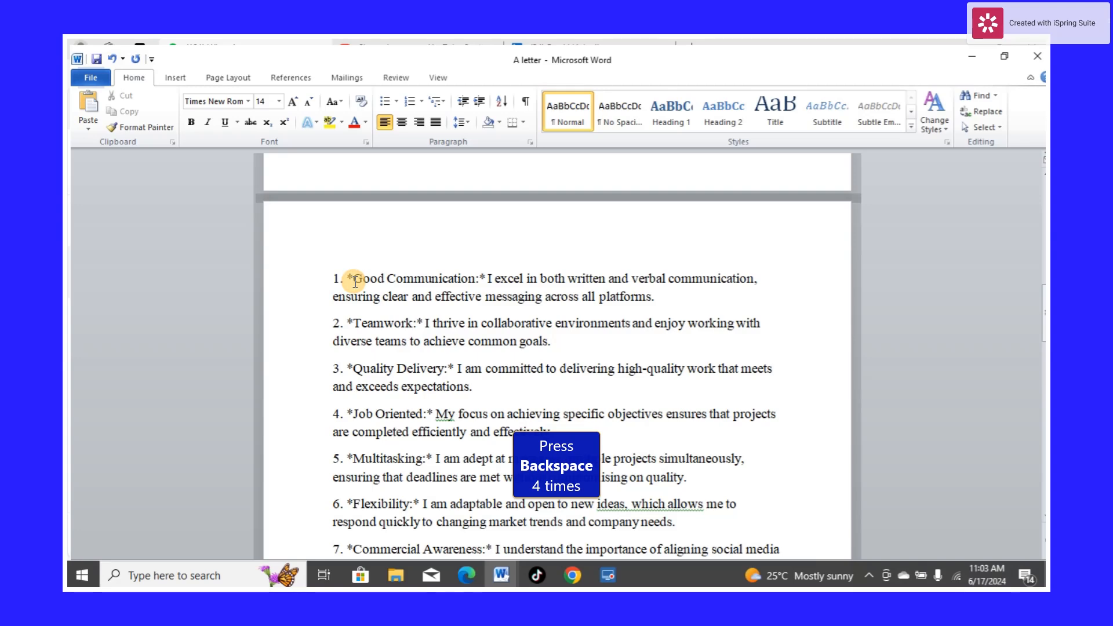
pyautogui.press('BackSpace')
pyautogui.press('BackSpace')
pyautogui.press('BackSpace')
pyautogui.press('BackSpace')
pyautogui.press('BackSpace')
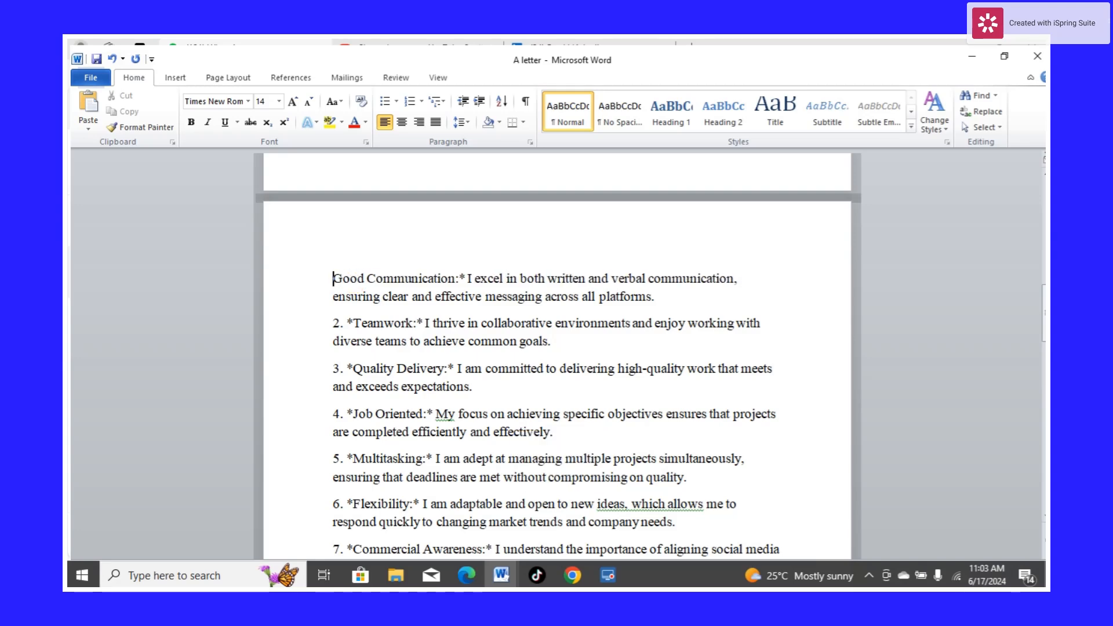
pyautogui.click(354, 327)
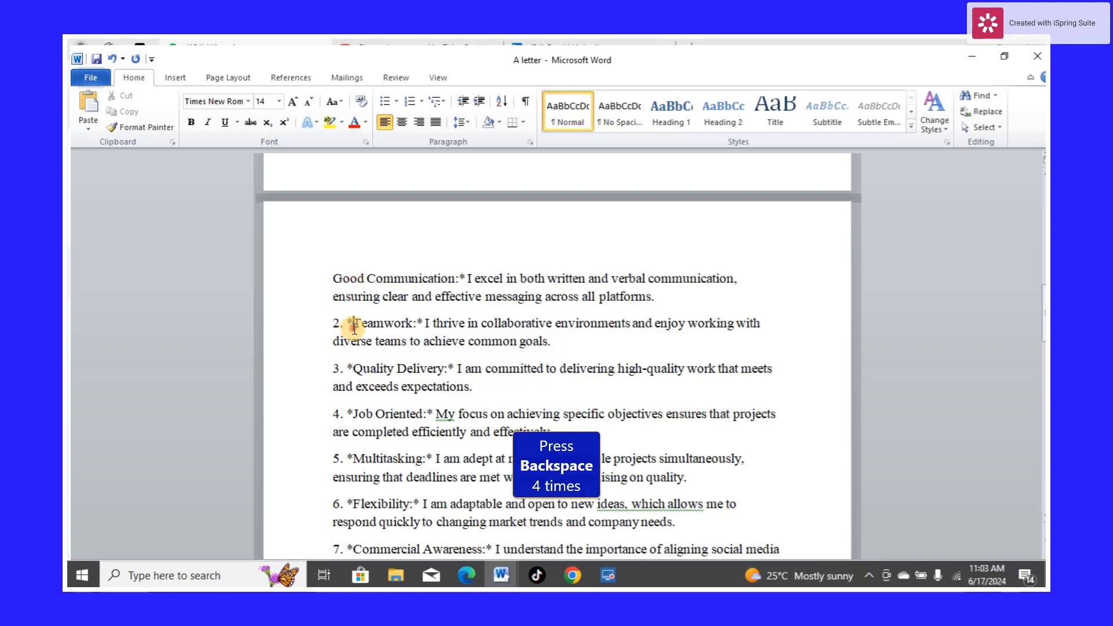
pyautogui.press('BackSpace')
pyautogui.press('BackSpace')
pyautogui.press('BackSpace')
pyautogui.press('BackSpace')
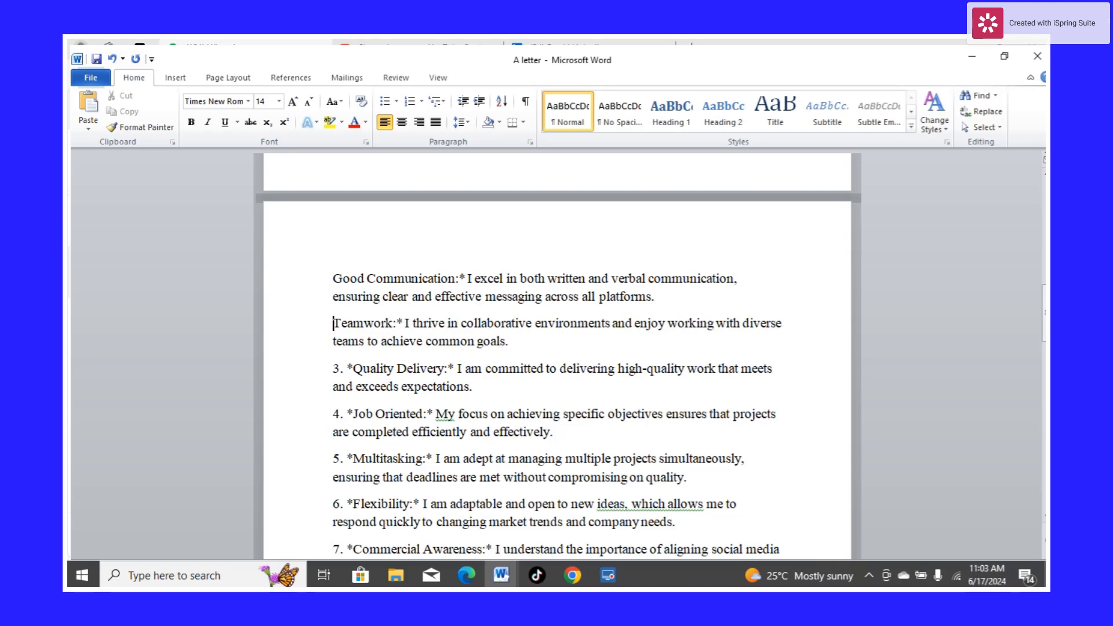
pyautogui.click(353, 369)
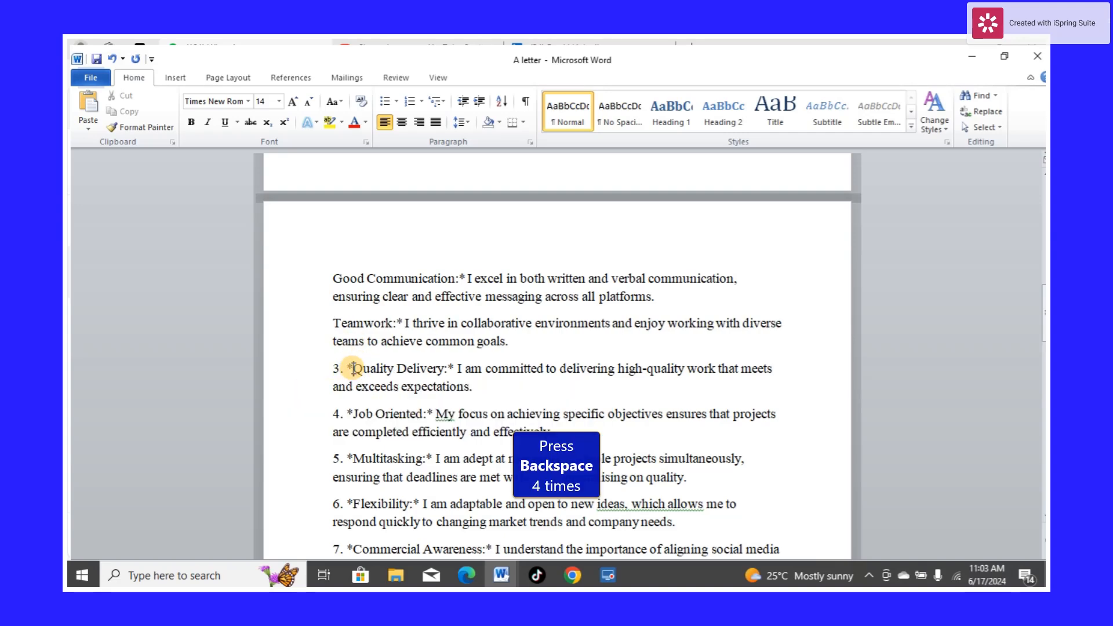
pyautogui.press('BackSpace')
pyautogui.press('BackSpace')
pyautogui.press('BackSpace')
pyautogui.press('BackSpace')
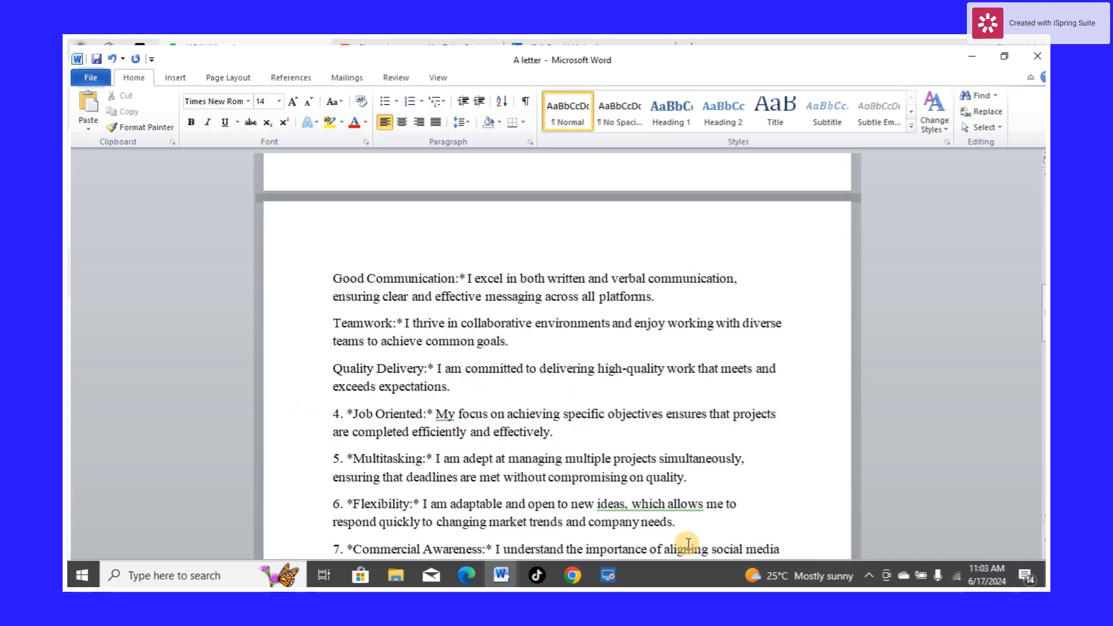
pyautogui.click(867, 572)
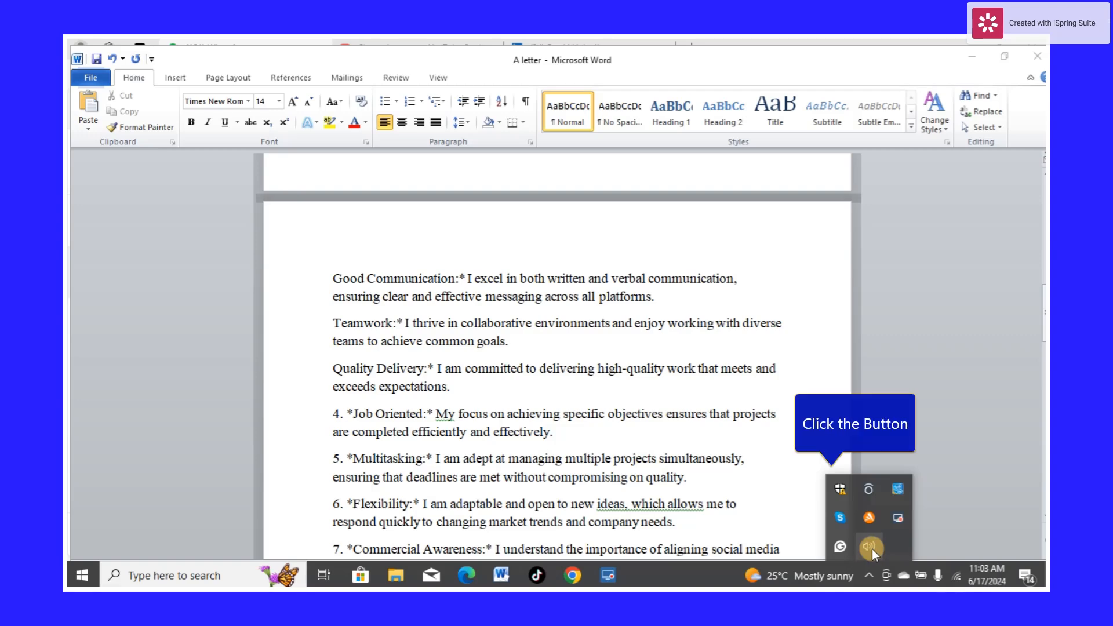
pyautogui.click(885, 520)
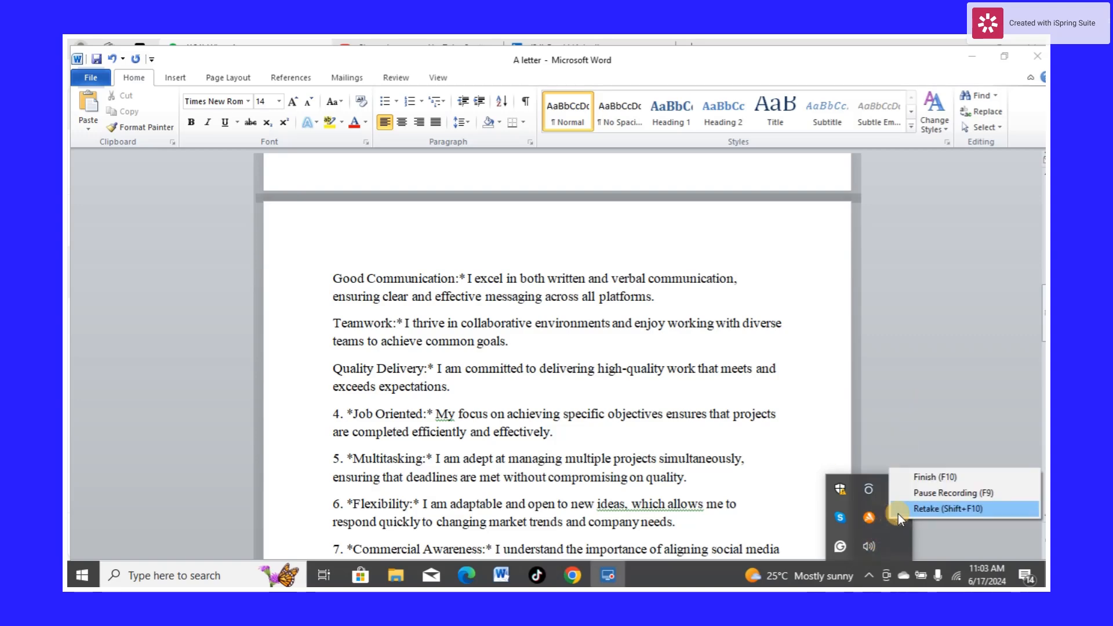
pyautogui.click(920, 493)
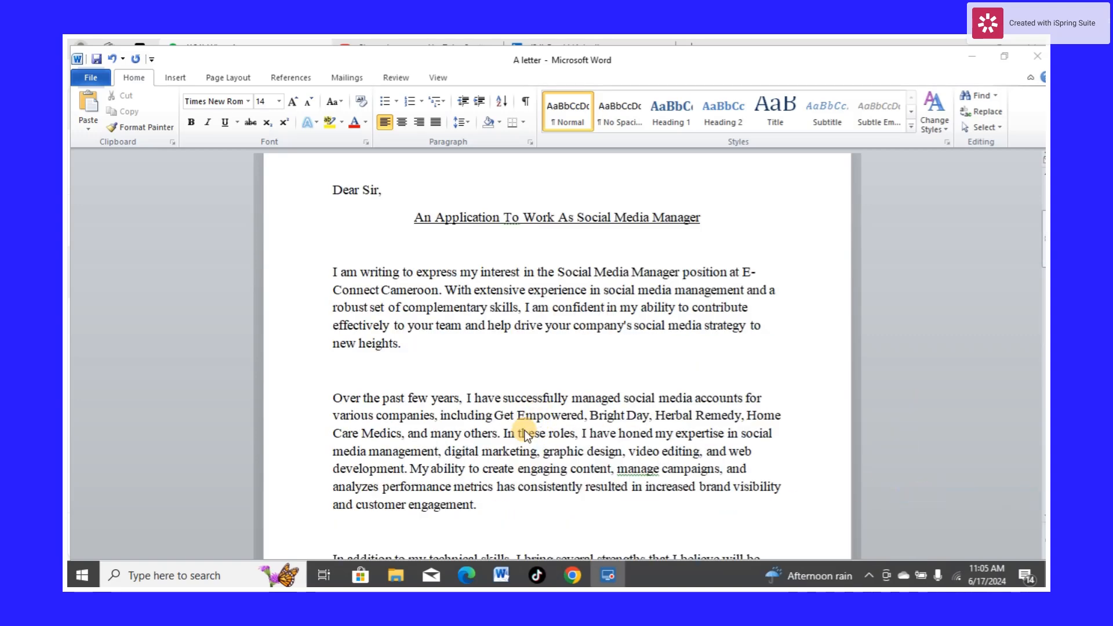
# Bold the company names "Get Empowered, Bright Day, Herbal Remedy, Home Care Medics" in the experience paragraph
pyautogui.scroll(-1, 448, 392)
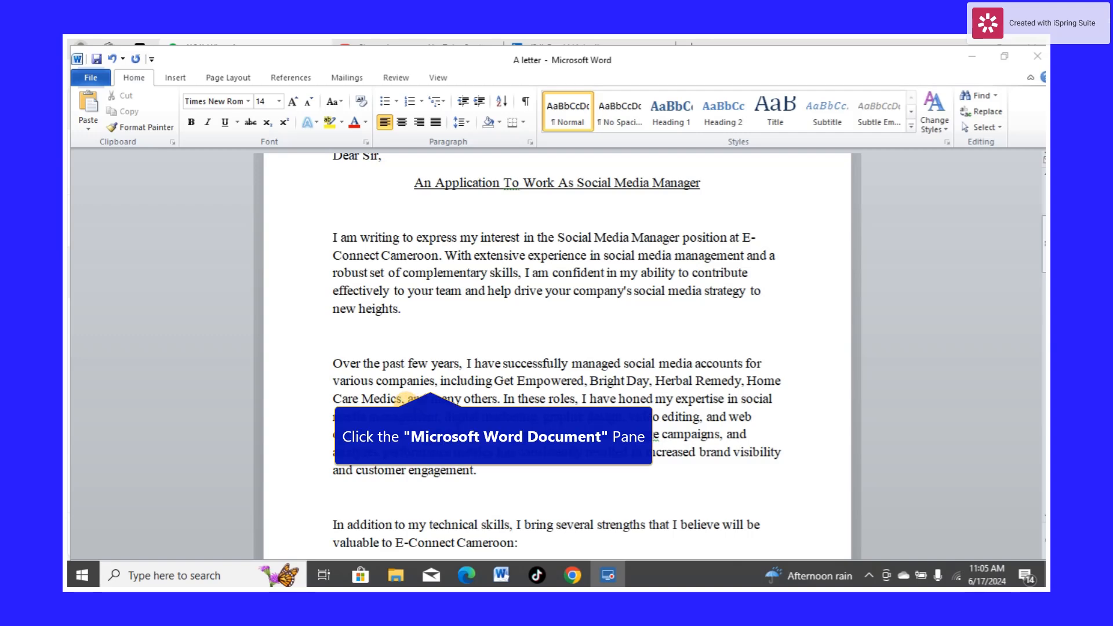
pyautogui.click(401, 401)
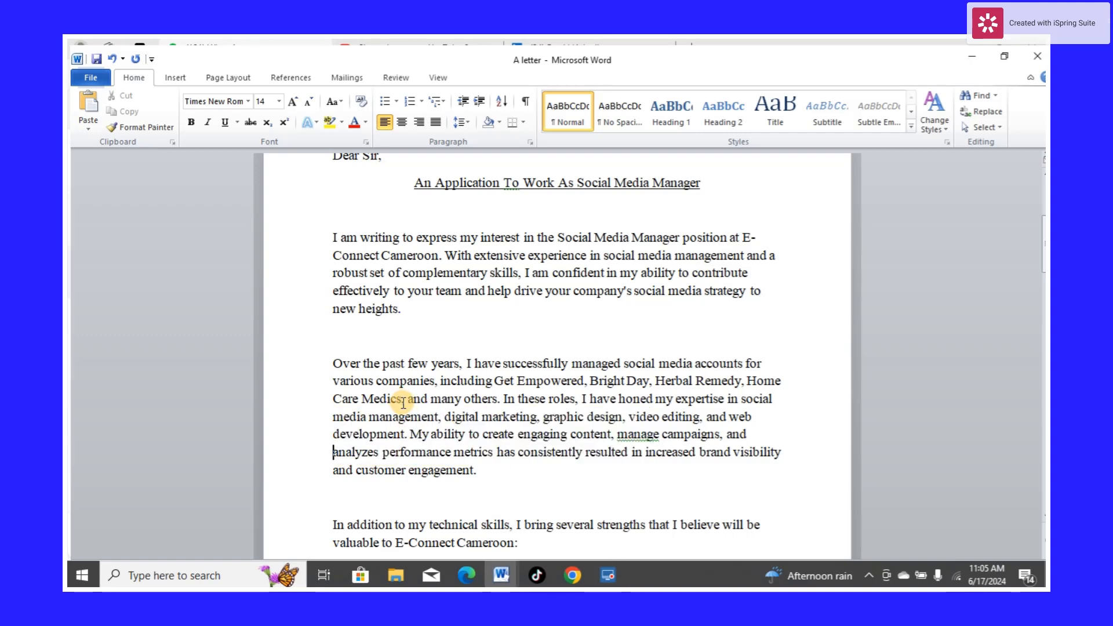
pyautogui.moveTo(401, 401); pyautogui.dragTo(493, 378)
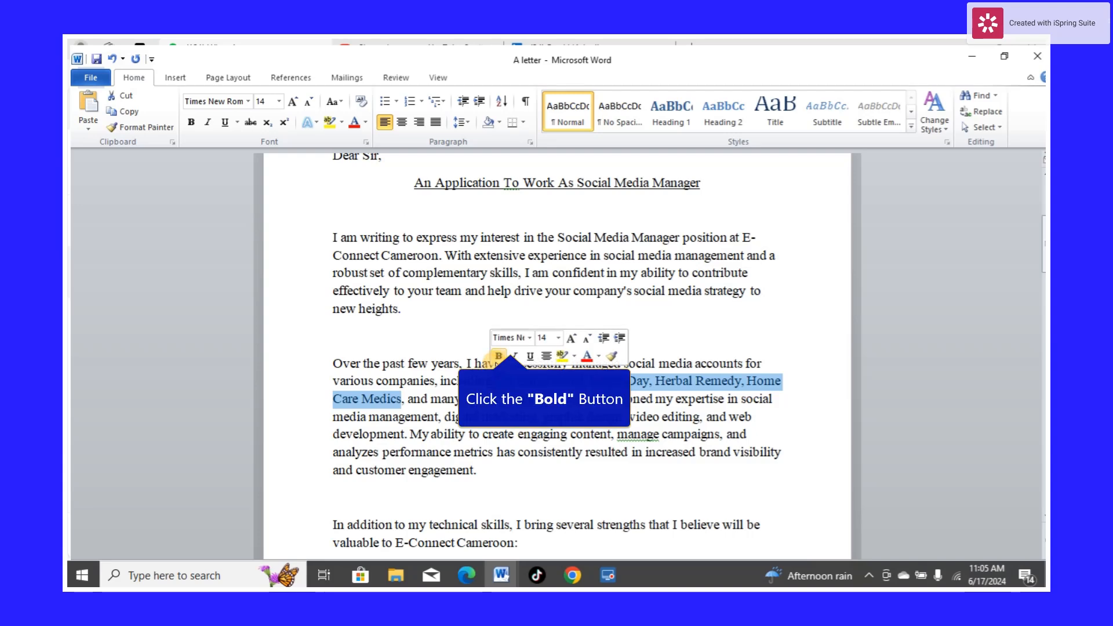
pyautogui.click(497, 356)
pyautogui.click(493, 425)
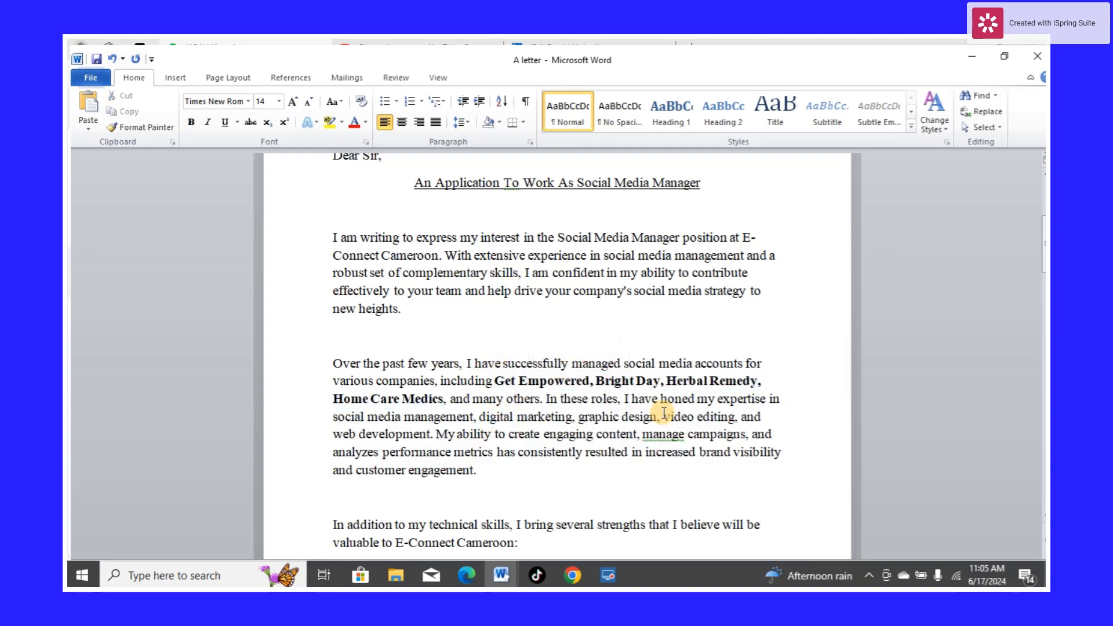
# Format the seven strengths in the list as a round-bullet list
pyautogui.scroll(-1, 531, 400)
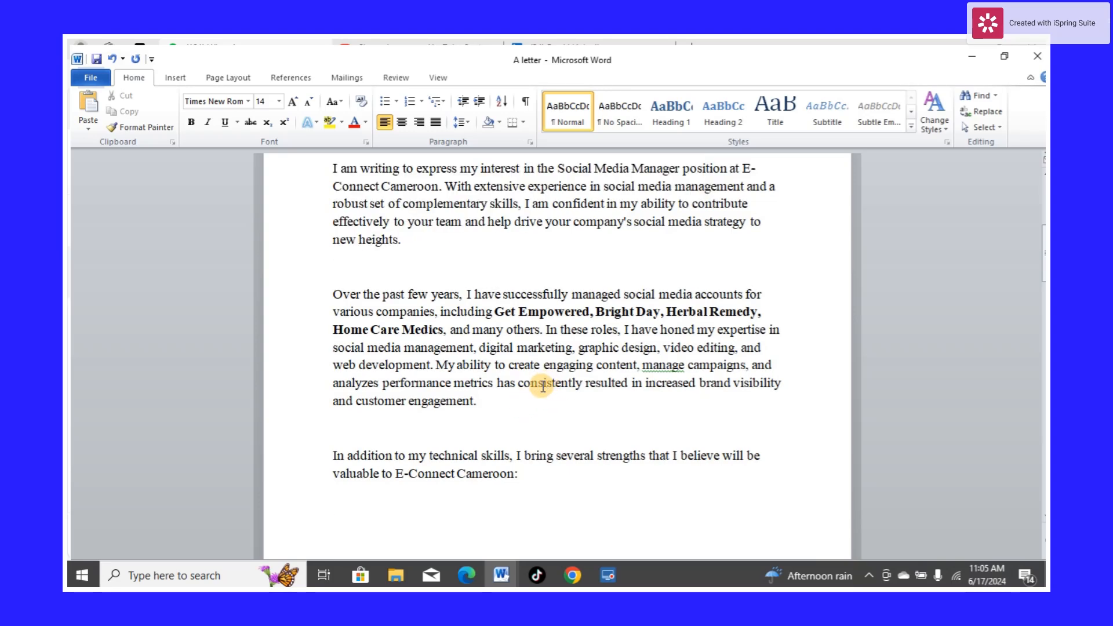
pyautogui.scroll(-4, 543, 386)
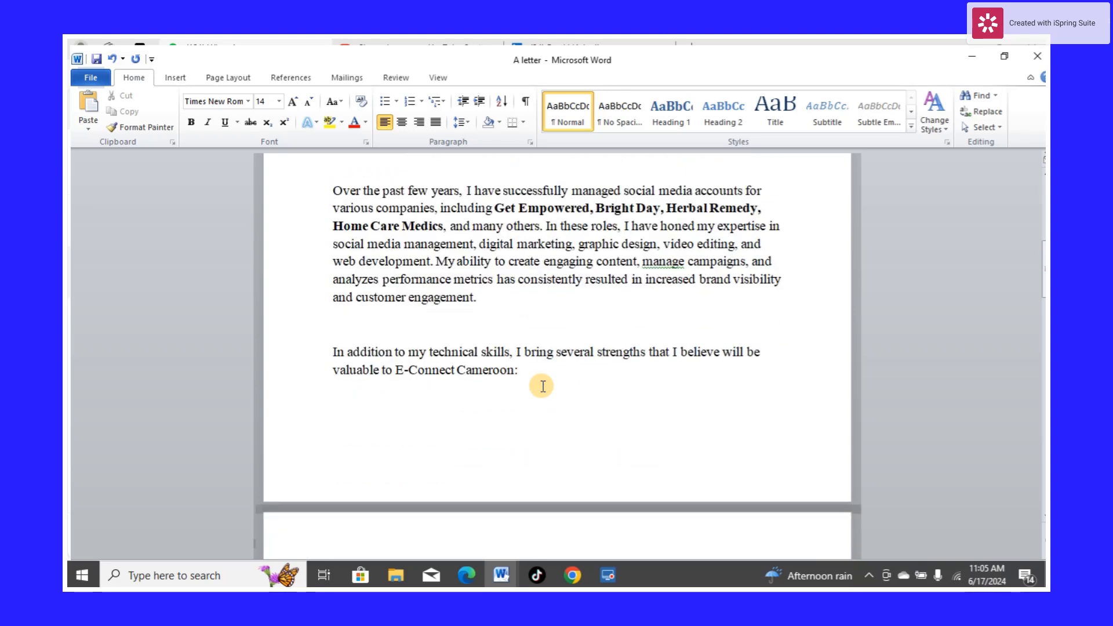
pyautogui.scroll(-3, 489, 430)
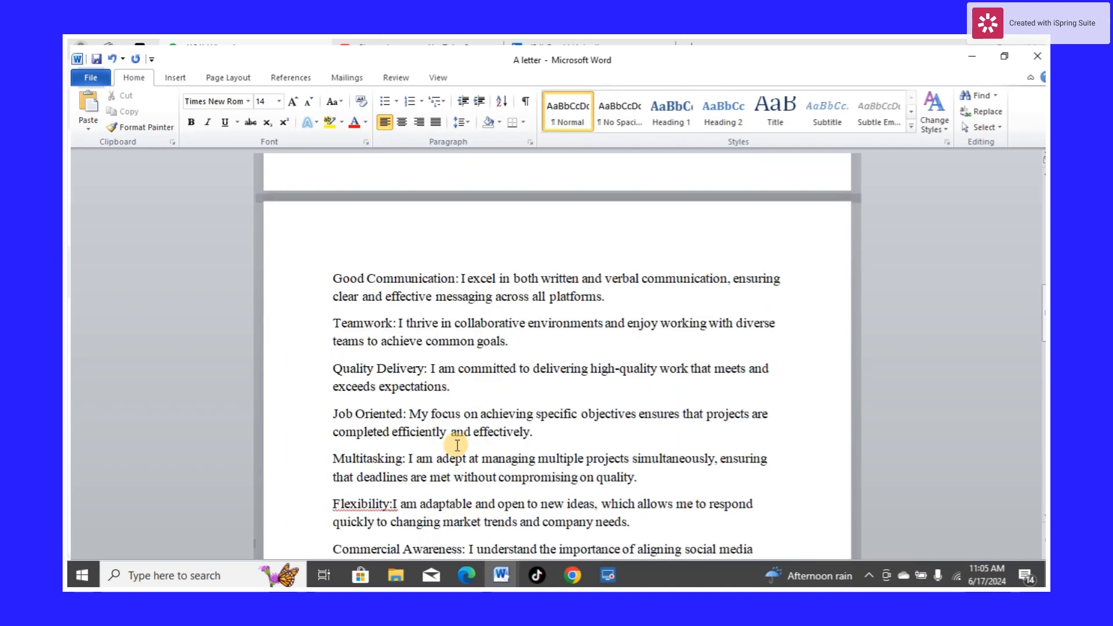
pyautogui.scroll(-1, 587, 556)
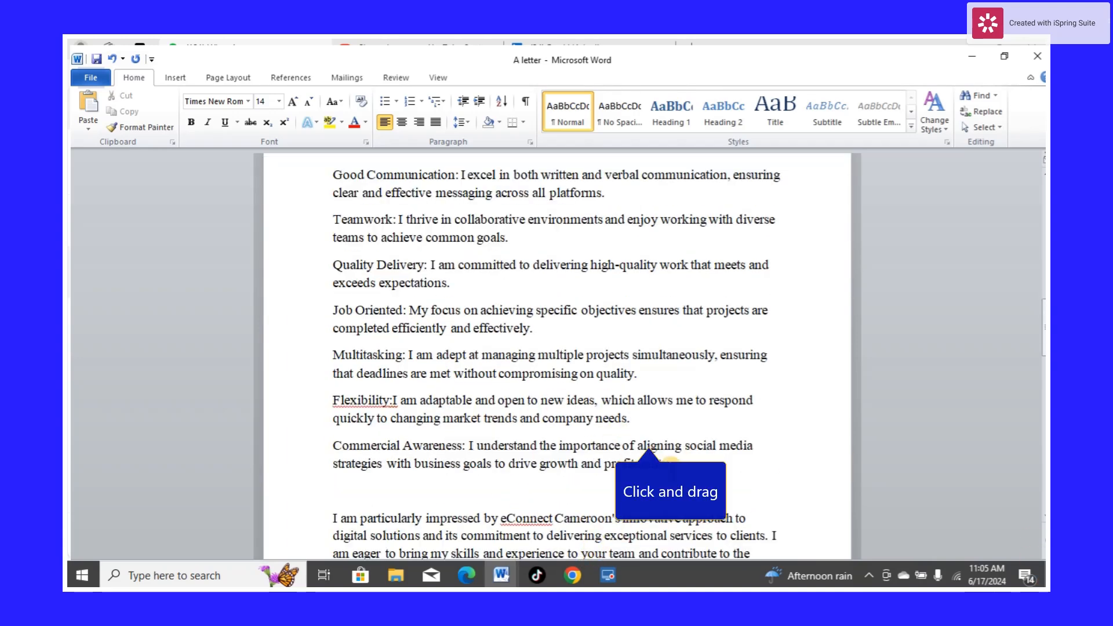
pyautogui.moveTo(671, 463); pyautogui.dragTo(317, 179)
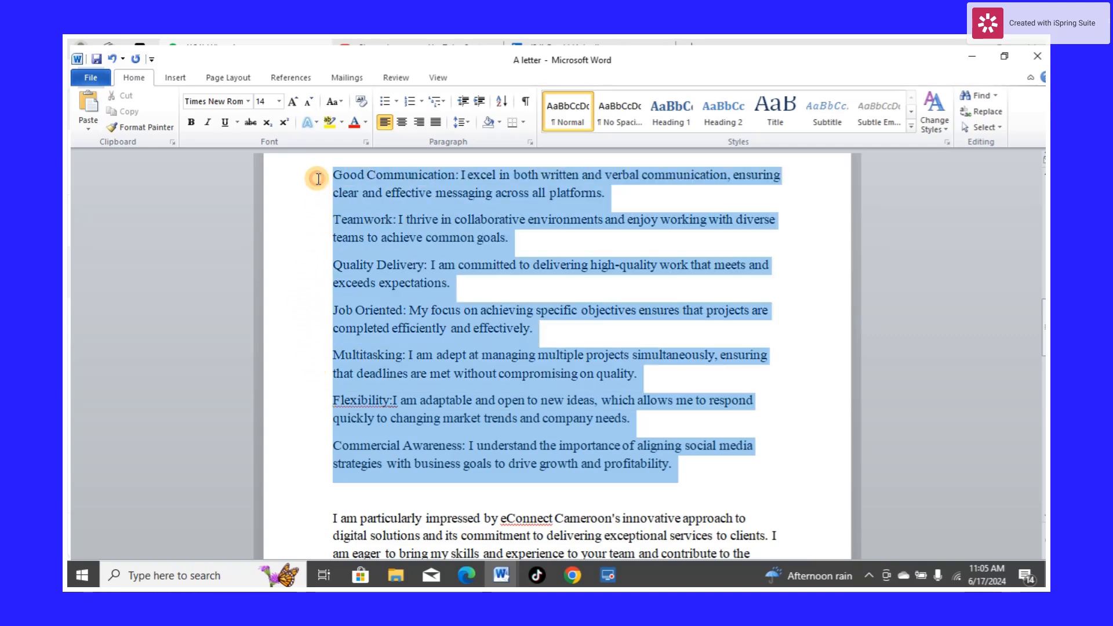
pyautogui.click(394, 103)
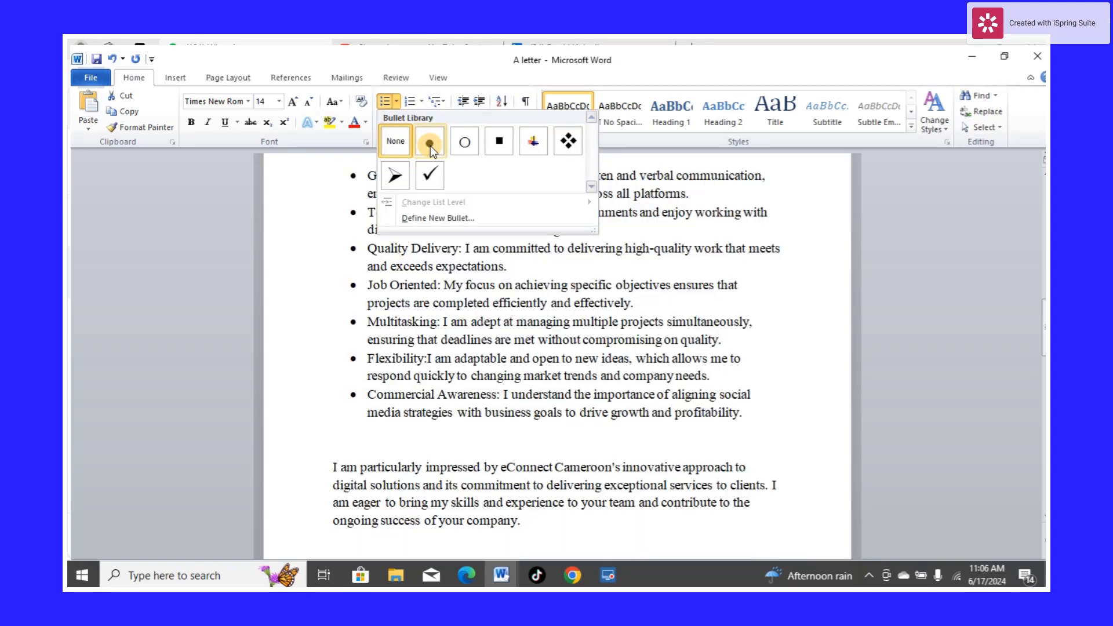
pyautogui.click(430, 145)
pyautogui.click(412, 429)
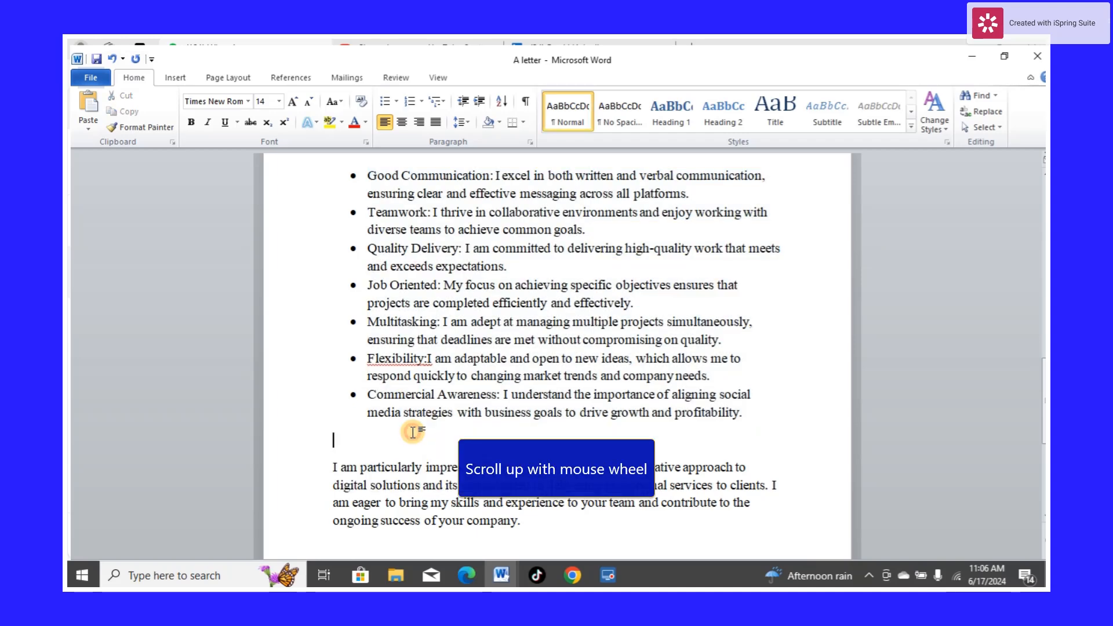
# Correct "Flexibility:I" to "Flexibility: I" in the bulleted strengths list using the spelling suggestion
pyautogui.scroll(2, 418, 402)
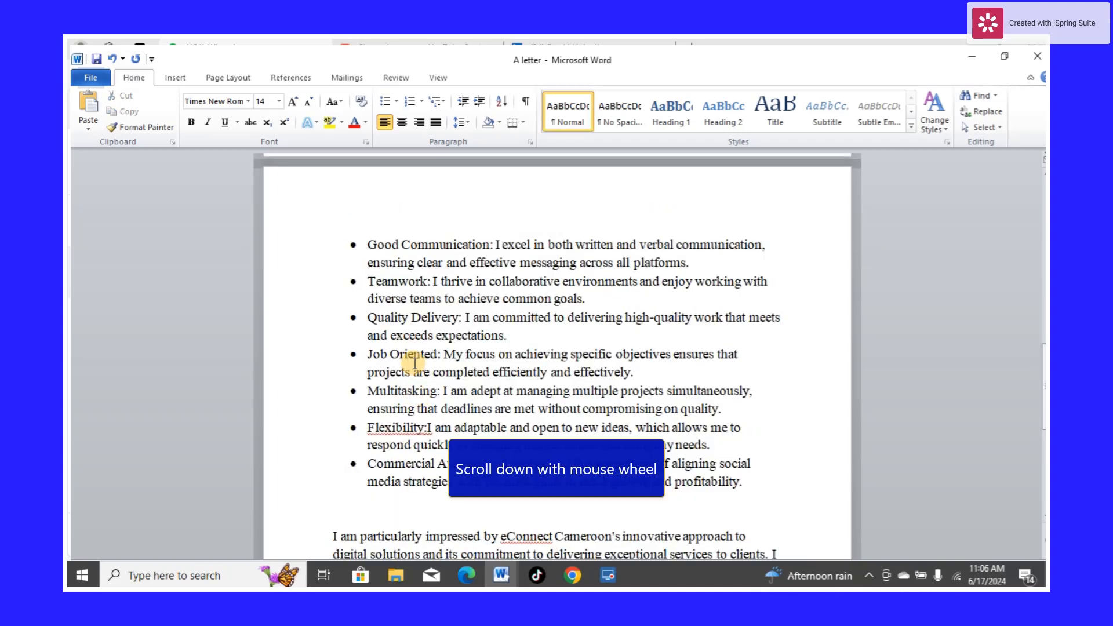
pyautogui.scroll(-1, 416, 363)
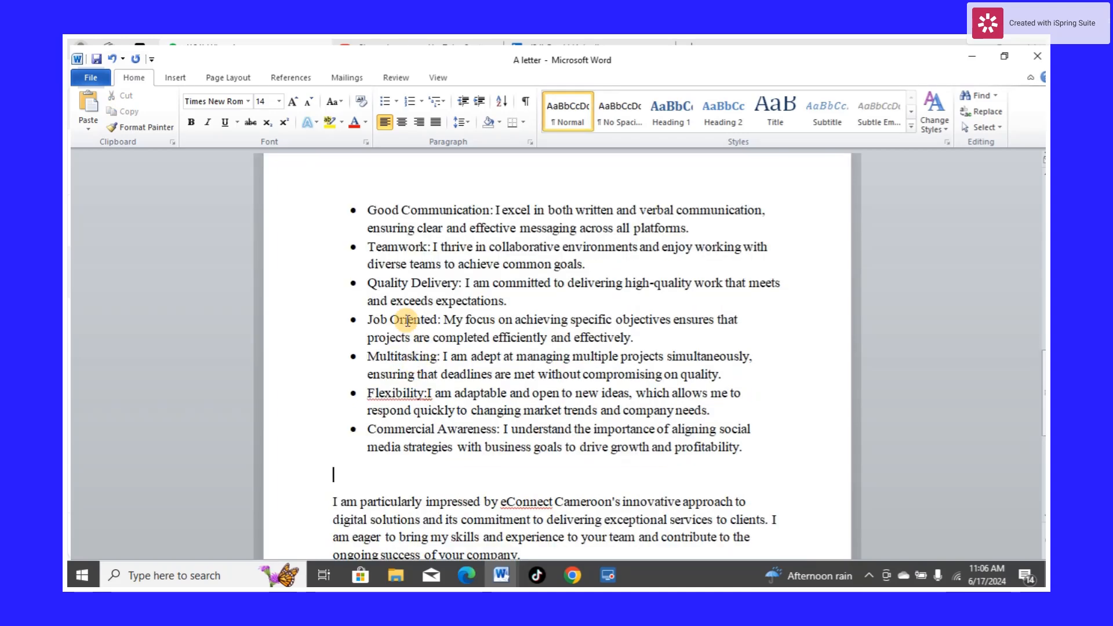
pyautogui.rightClick(399, 396)
pyautogui.click(470, 186)
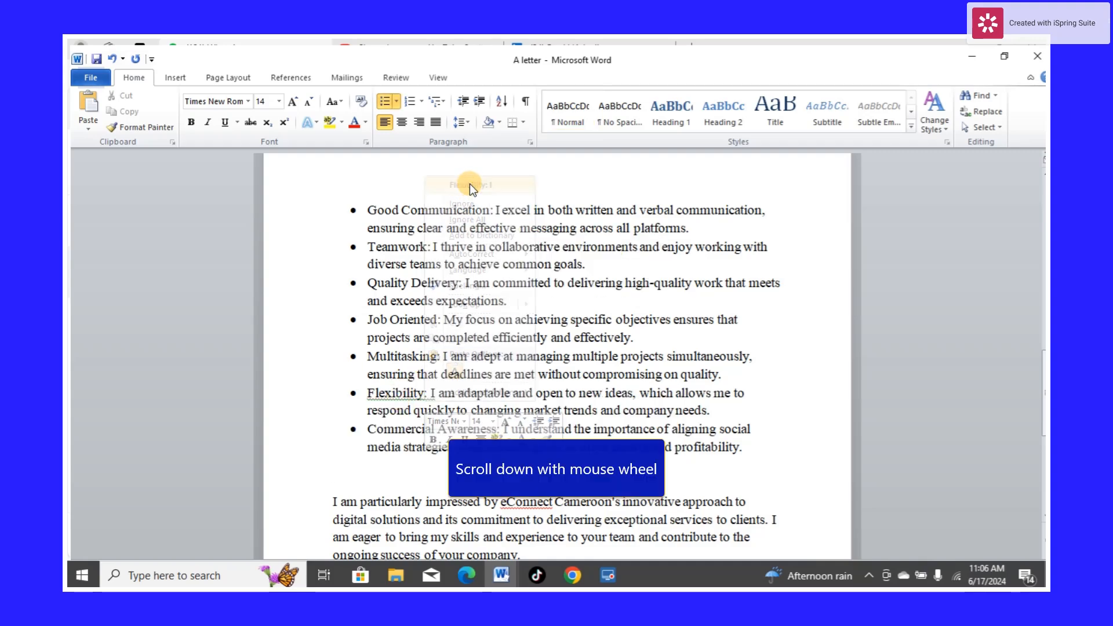
# Scroll through the letter from the address block down to the strengths list to review it
pyautogui.scroll(-1, 455, 377)
pyautogui.scroll(3, 456, 380)
pyautogui.scroll(10, 455, 380)
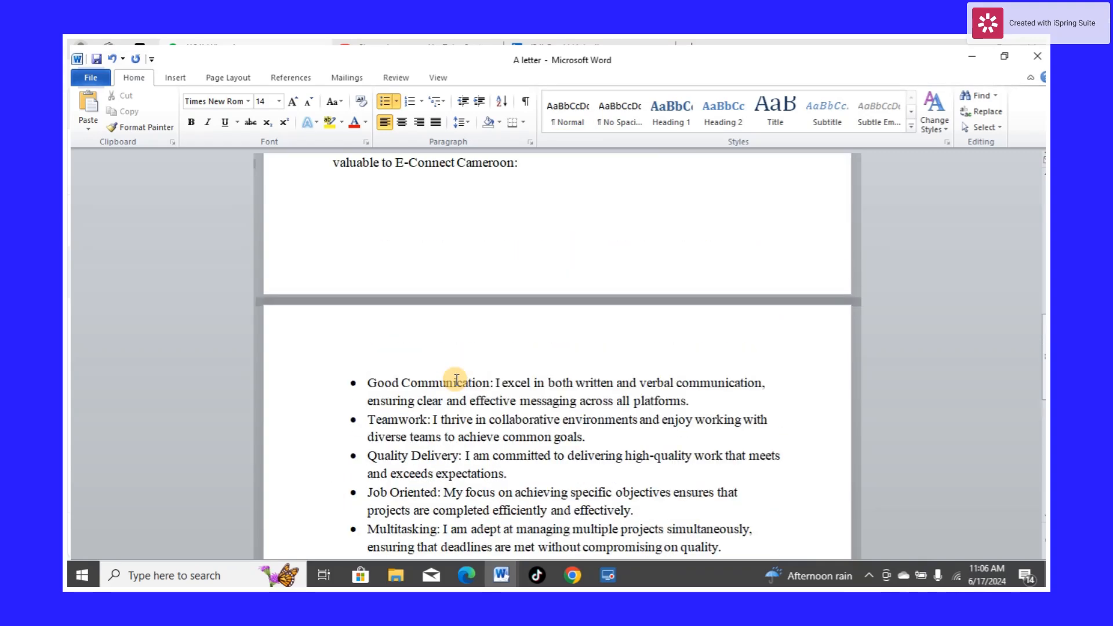
pyautogui.scroll(5, 456, 380)
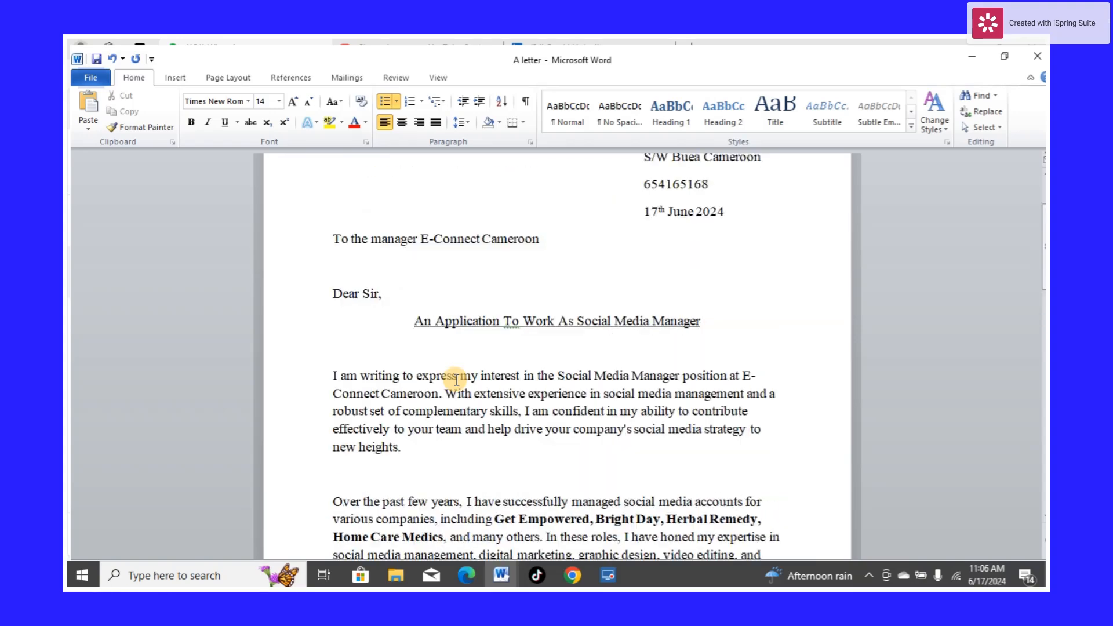
pyautogui.scroll(1, 456, 380)
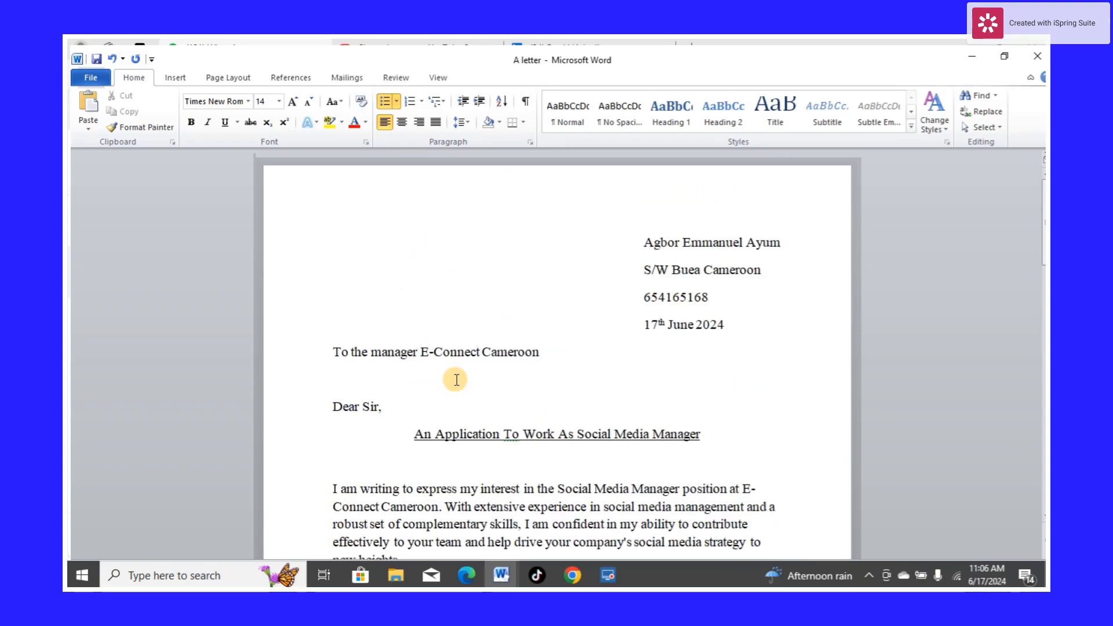
pyautogui.scroll(-9, 504, 371)
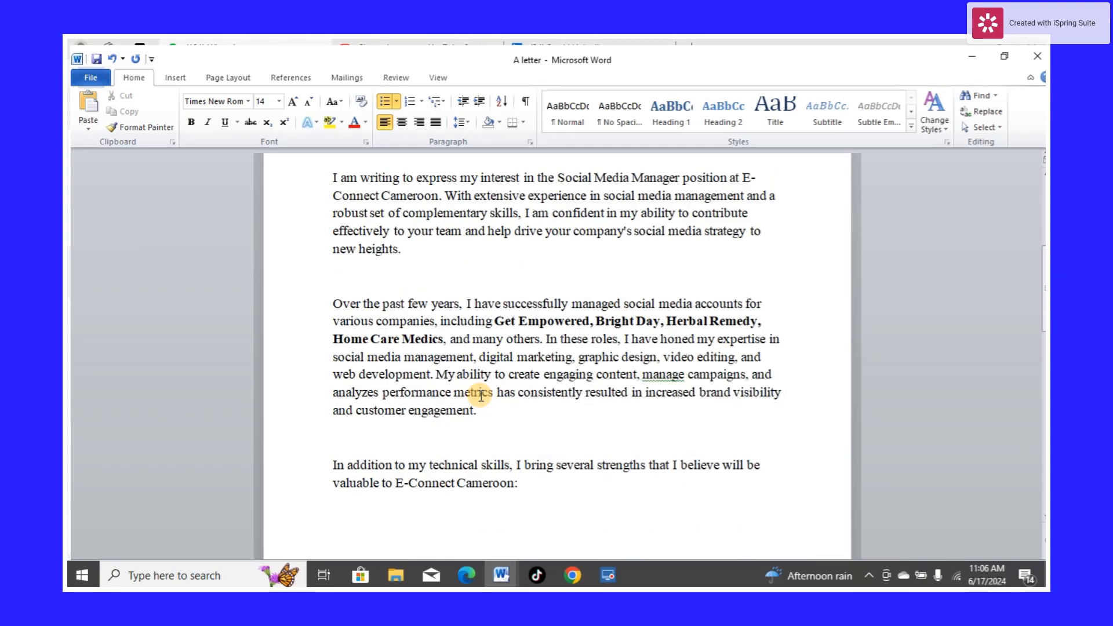
pyautogui.scroll(-3, 480, 394)
pyautogui.scroll(-6, 526, 331)
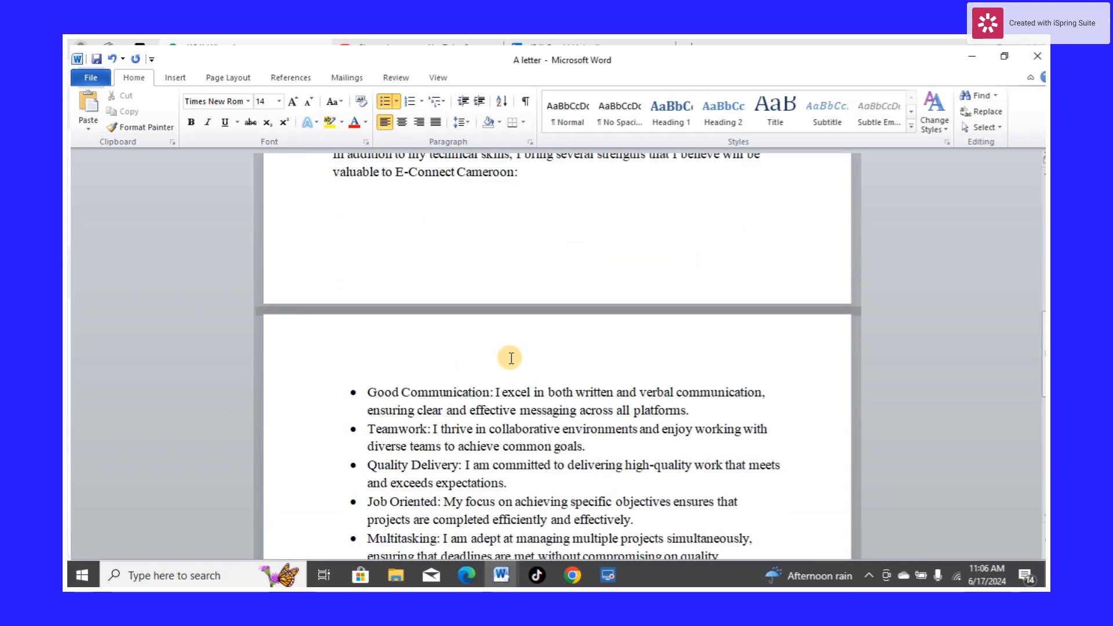
pyautogui.scroll(-10, 511, 358)
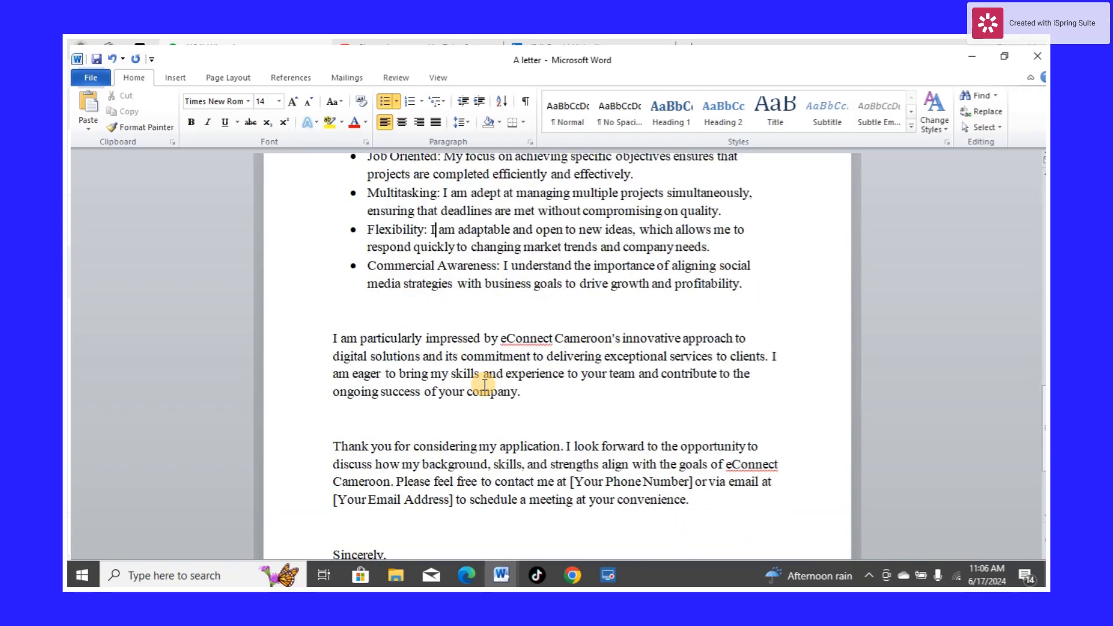
# Change "eConnect" to "E-Connect" in the paragraph beginning "I am particularly impressed"
pyautogui.click(510, 340)
pyautogui.press('BackSpace')
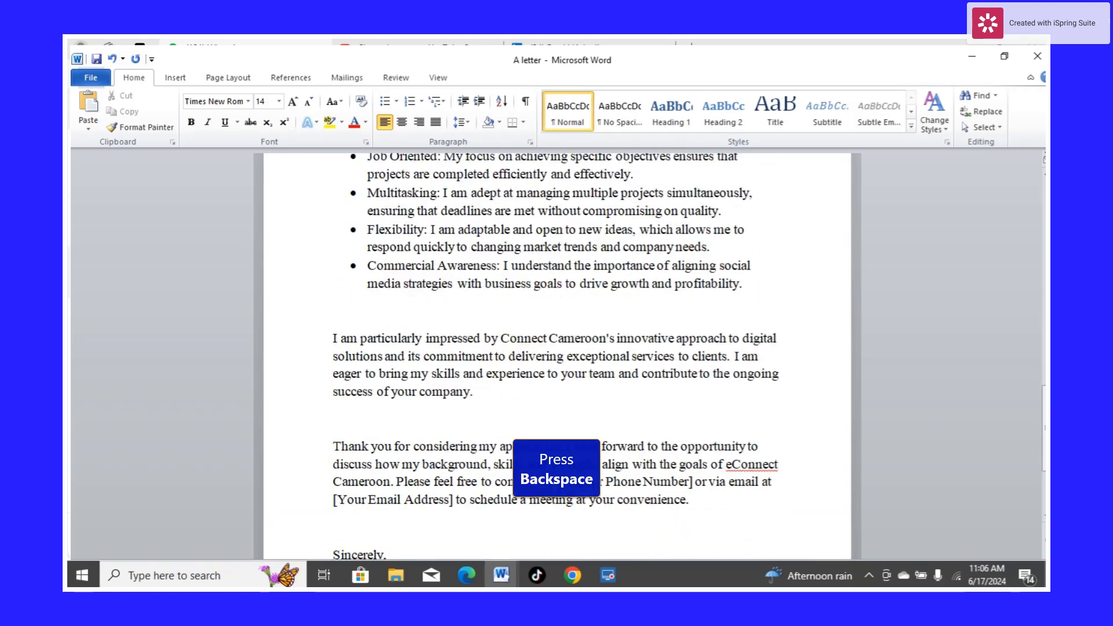
pyautogui.write('E')
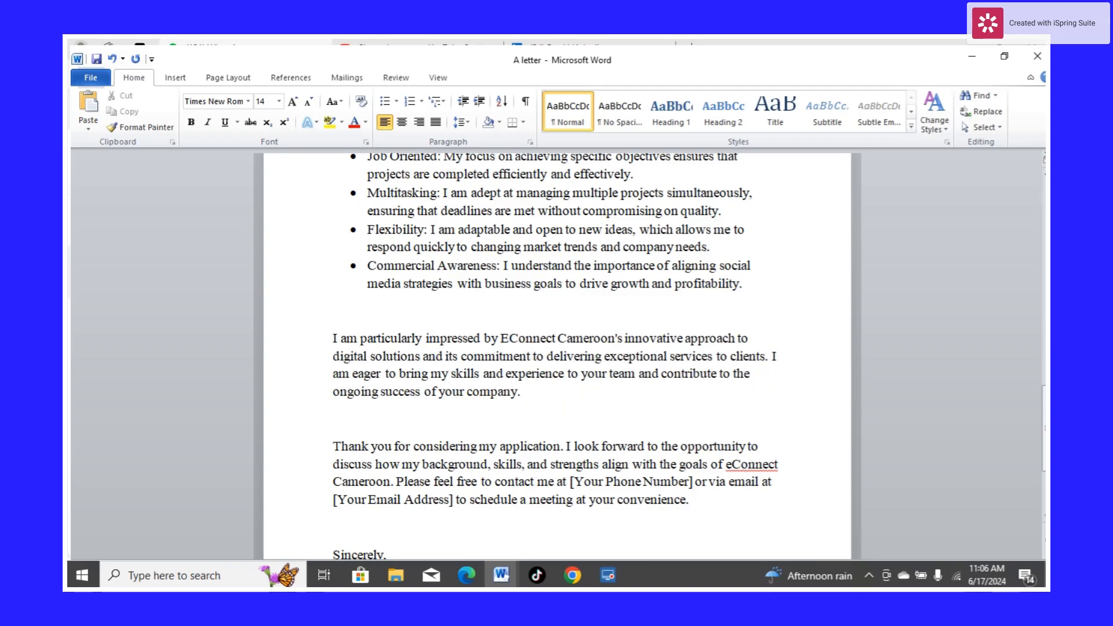
pyautogui.write('-')
# Change "eConnect" to "E-Connect" in the closing paragraph beginning "Thank you for considering"
pyautogui.scroll(-2, 529, 342)
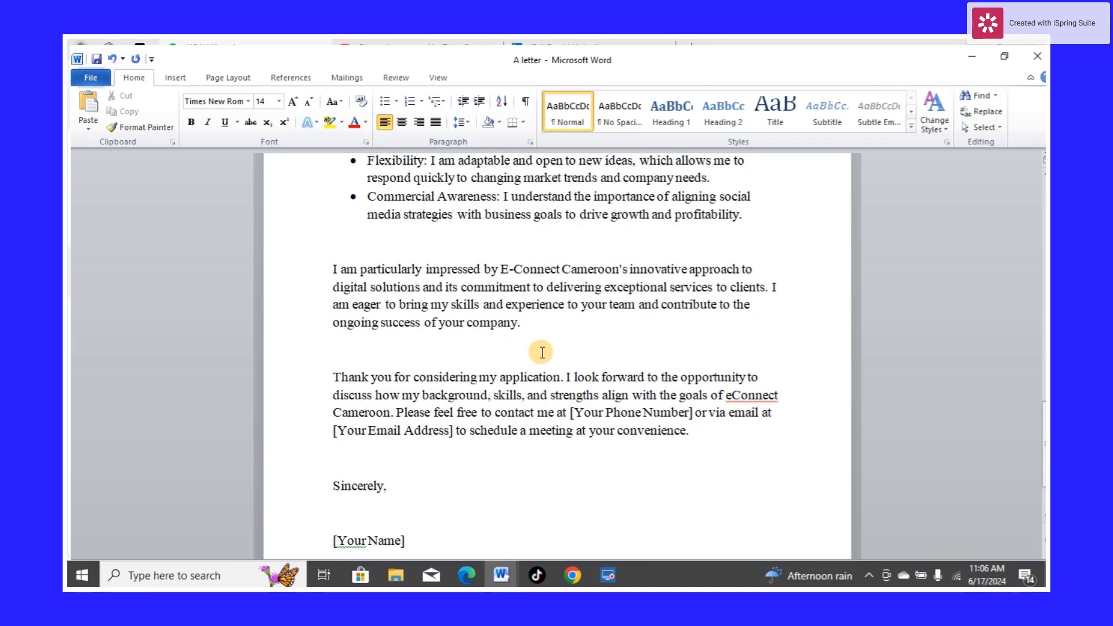
pyautogui.click(732, 399)
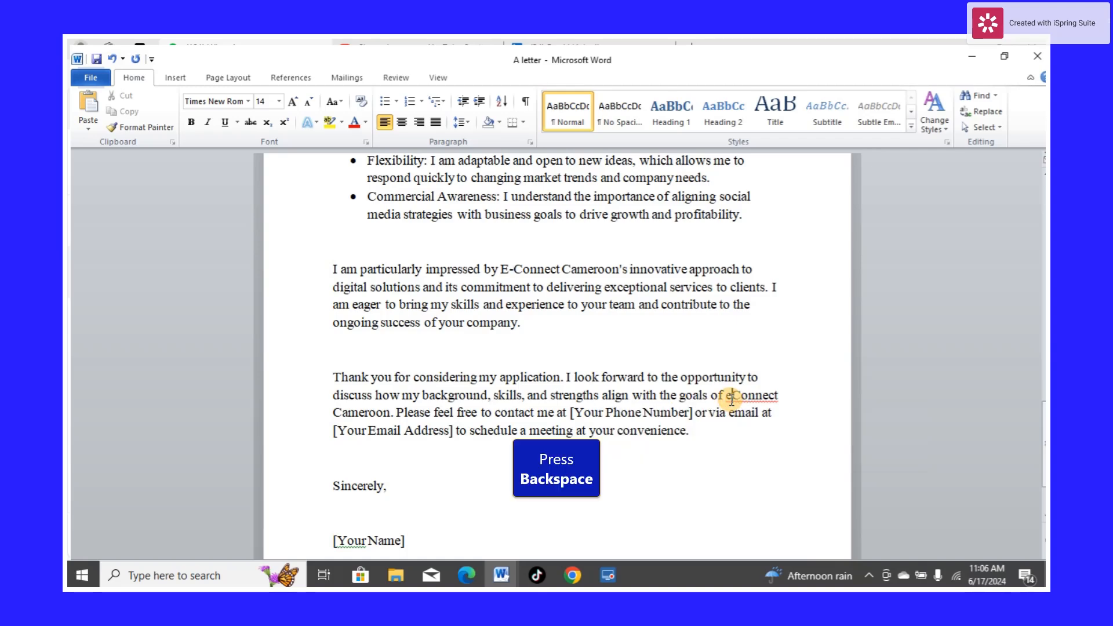
pyautogui.press('BackSpace')
pyautogui.write('E')
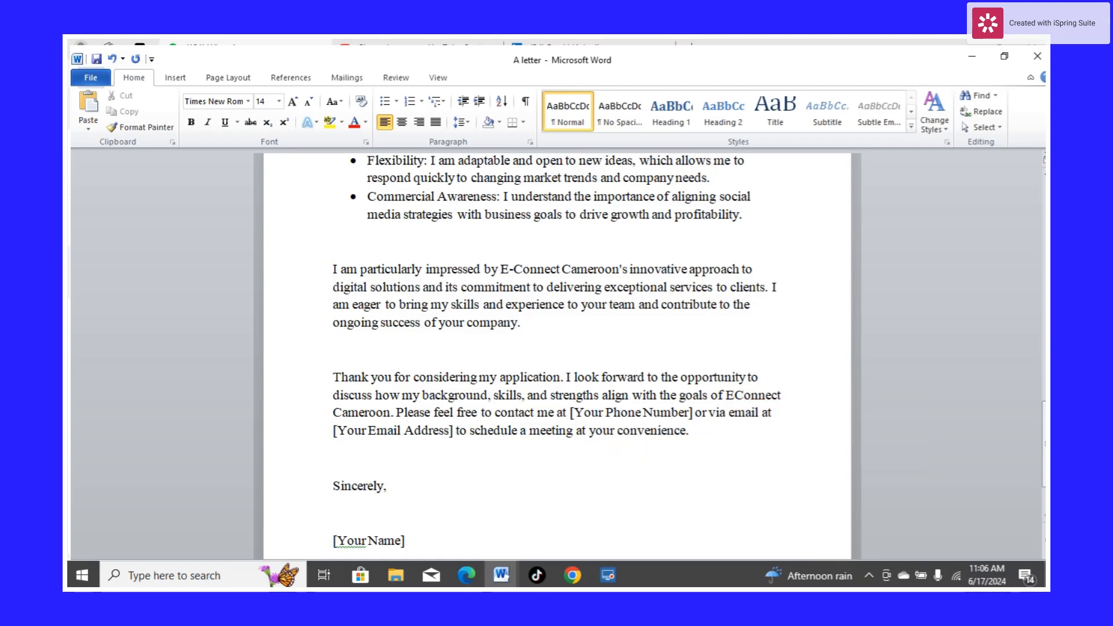
pyautogui.write('-')
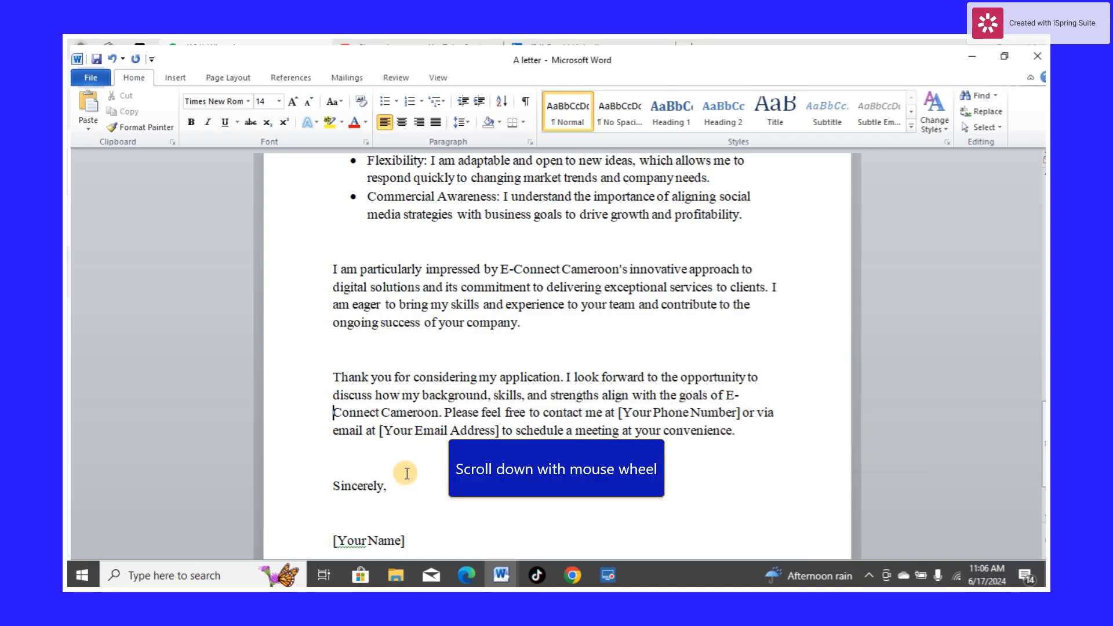
pyautogui.scroll(-1, 390, 485)
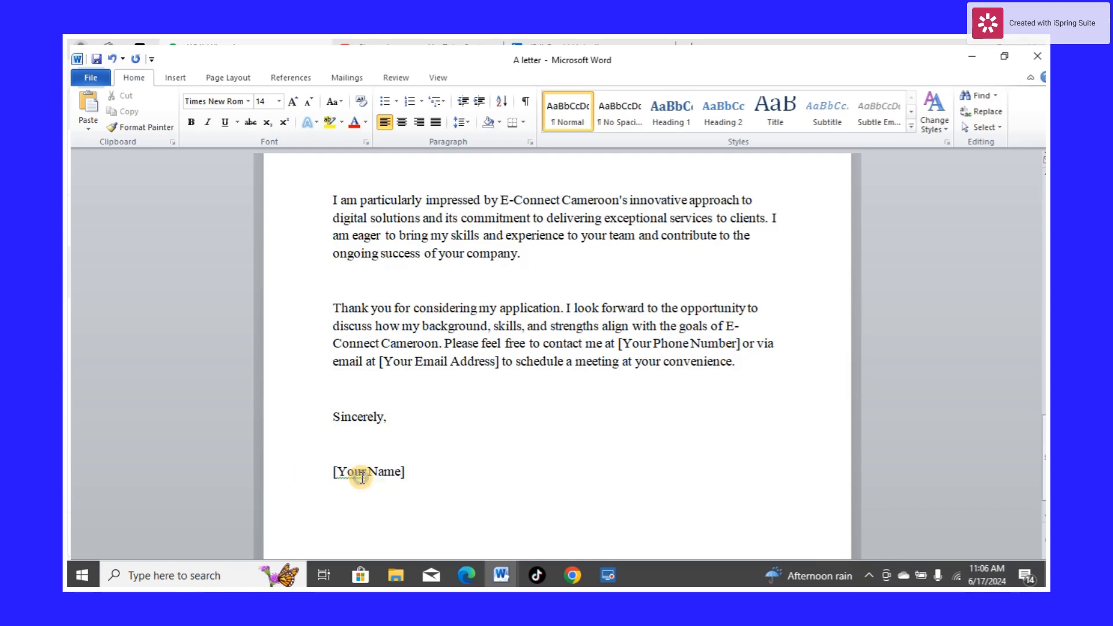
pyautogui.rightClick(361, 471)
pyautogui.click(580, 456)
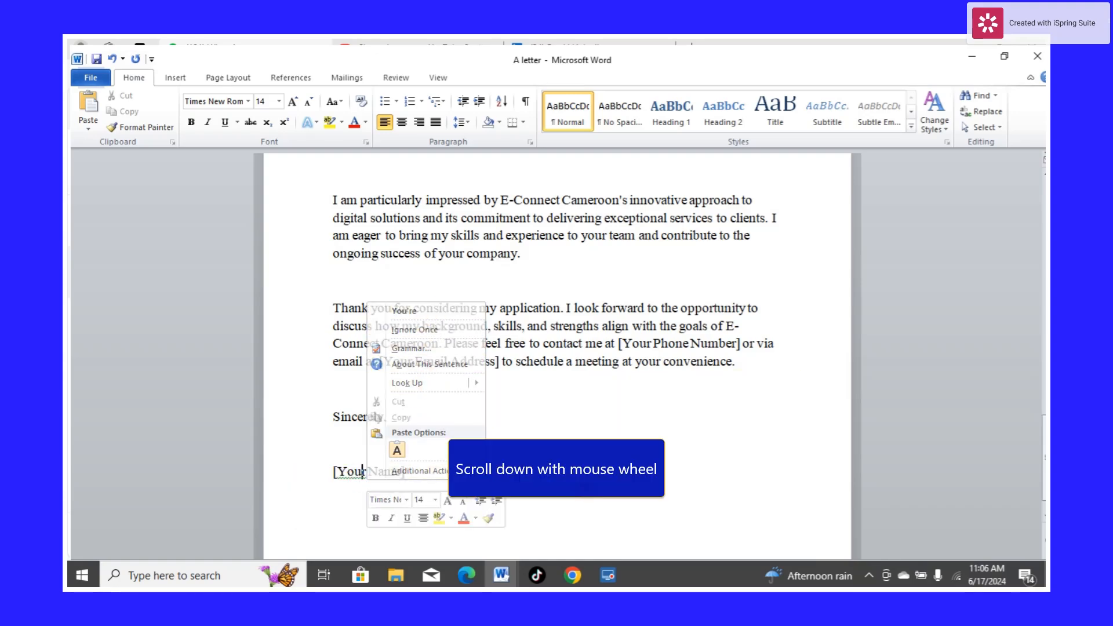
# Highlight the subject heading "An Application To Work As Social Media Manager" in yellow
pyautogui.scroll(-1, 579, 457)
pyautogui.scroll(1, 579, 457)
pyautogui.scroll(10, 486, 446)
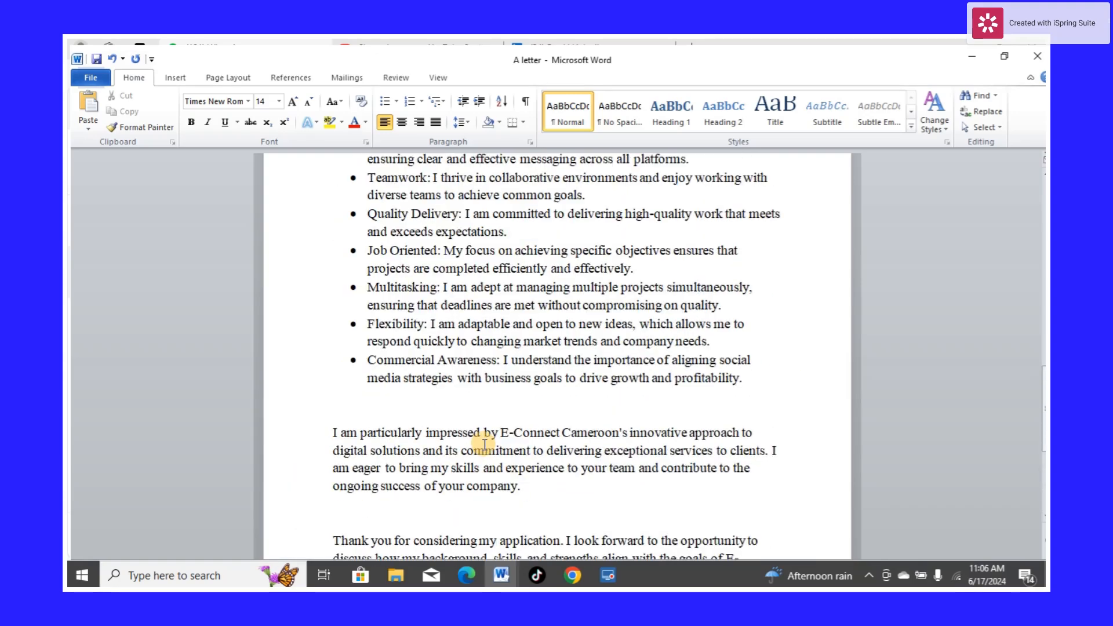
pyautogui.scroll(3, 484, 441)
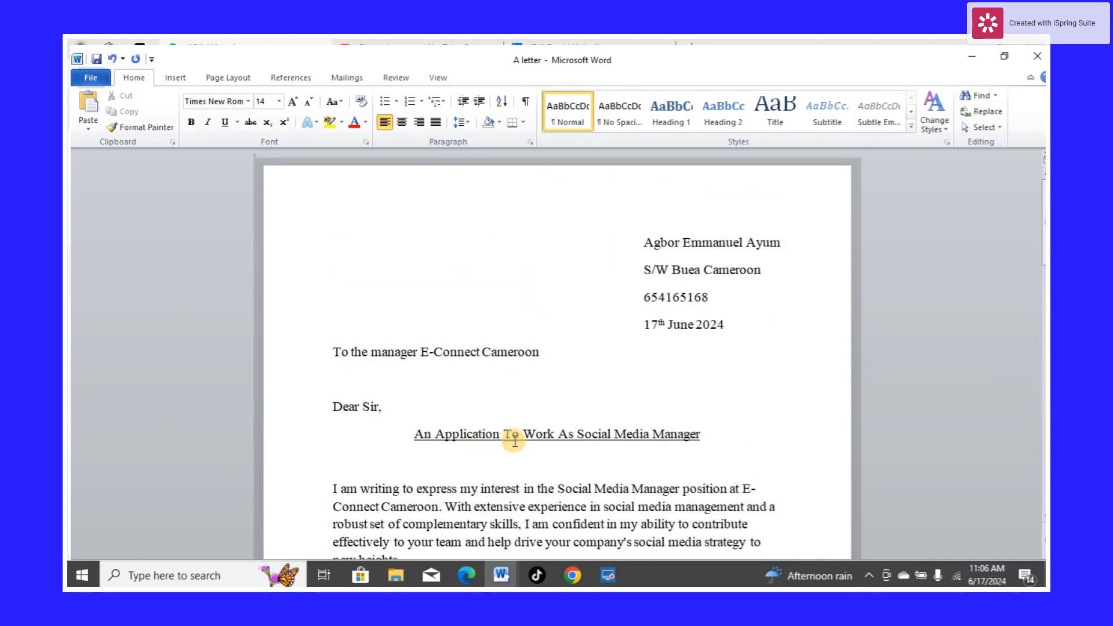
pyautogui.moveTo(707, 434); pyautogui.dragTo(410, 435)
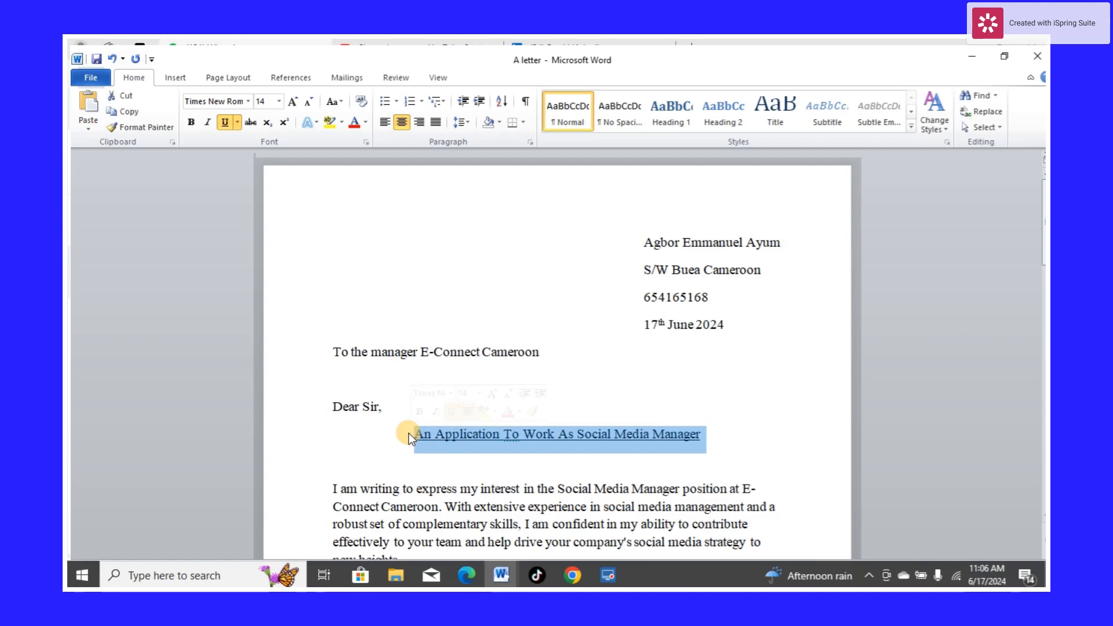
pyautogui.click(335, 124)
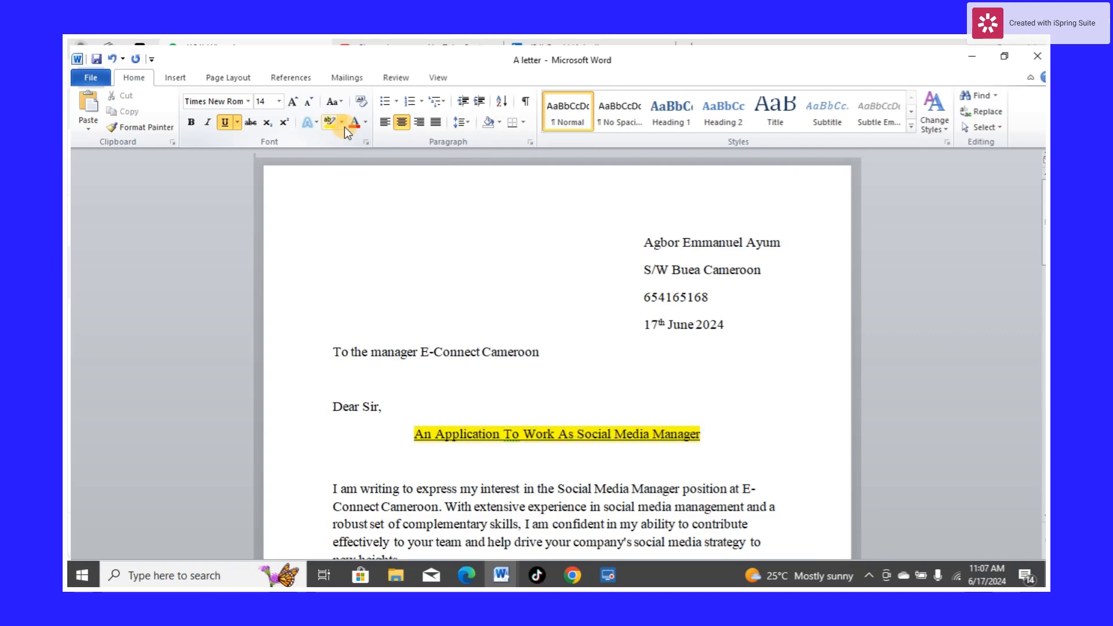
# Change the subject heading's highlight colour to red
pyautogui.click(342, 121)
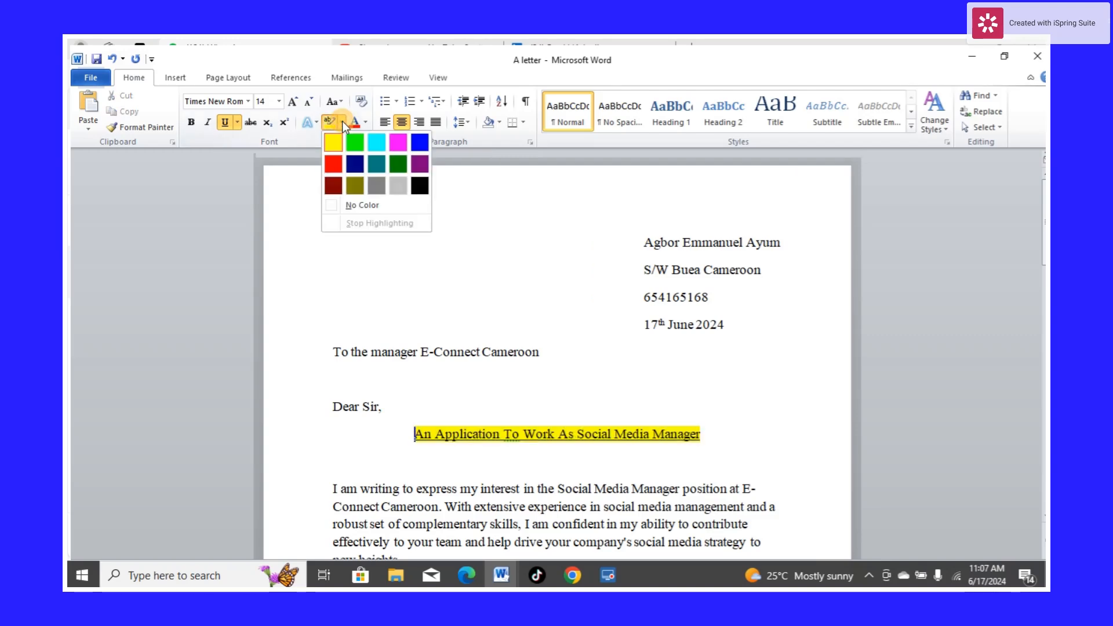
pyautogui.click(334, 164)
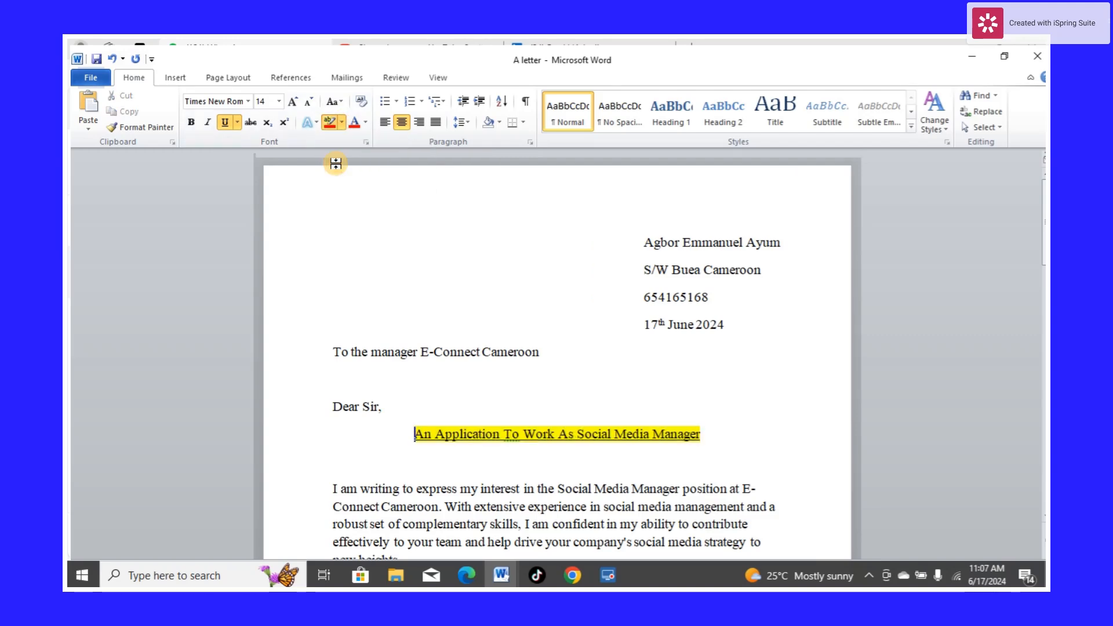
pyautogui.click(342, 122)
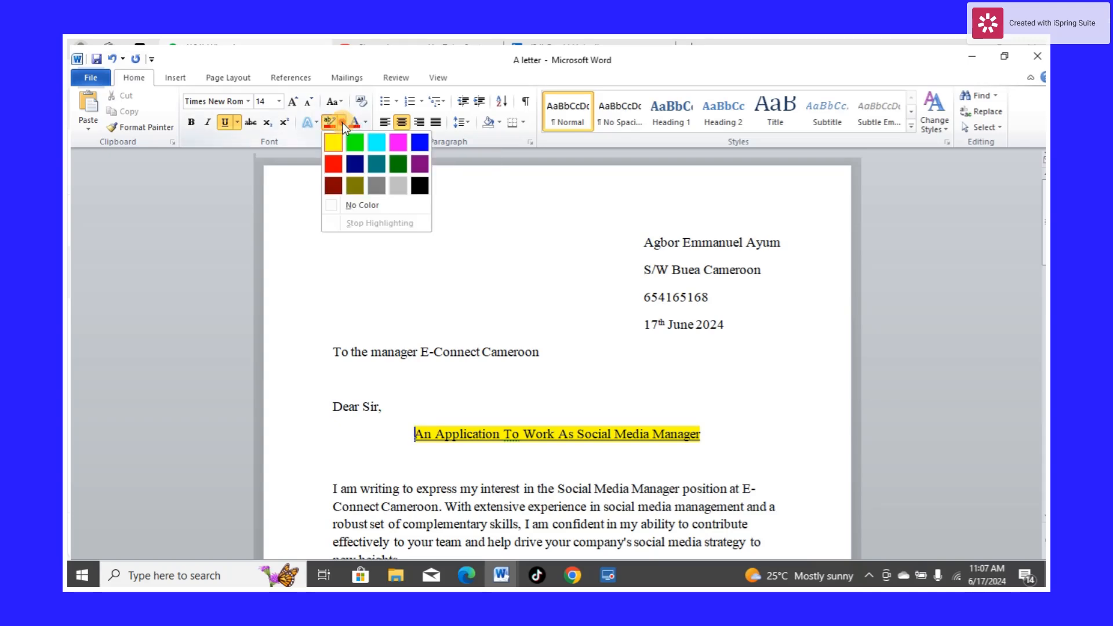
pyautogui.click(335, 163)
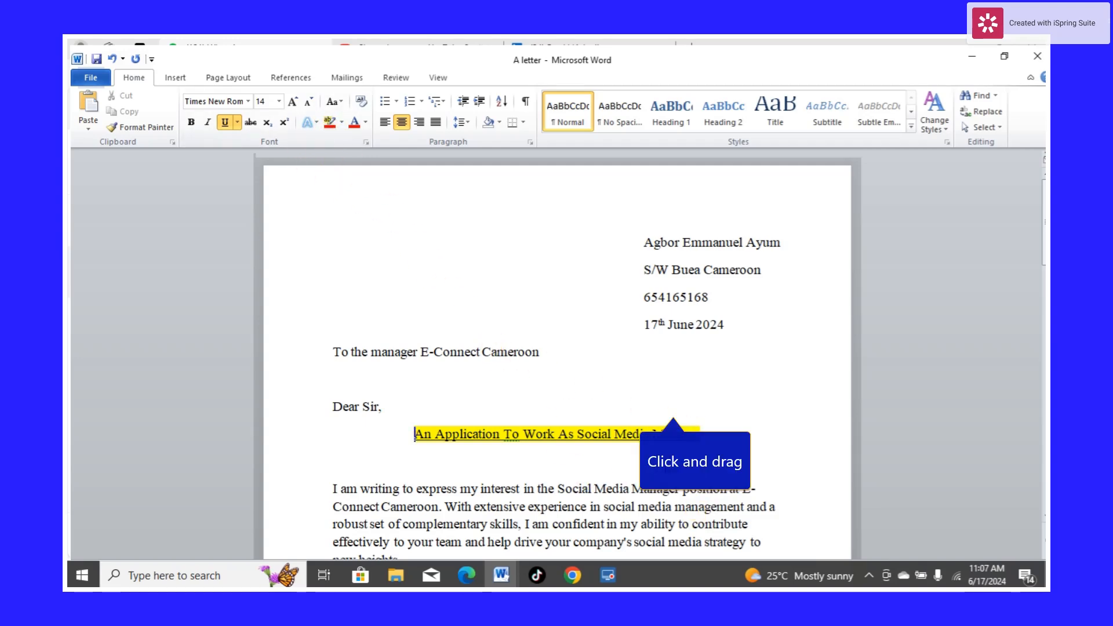
pyautogui.moveTo(700, 435); pyautogui.dragTo(550, 415)
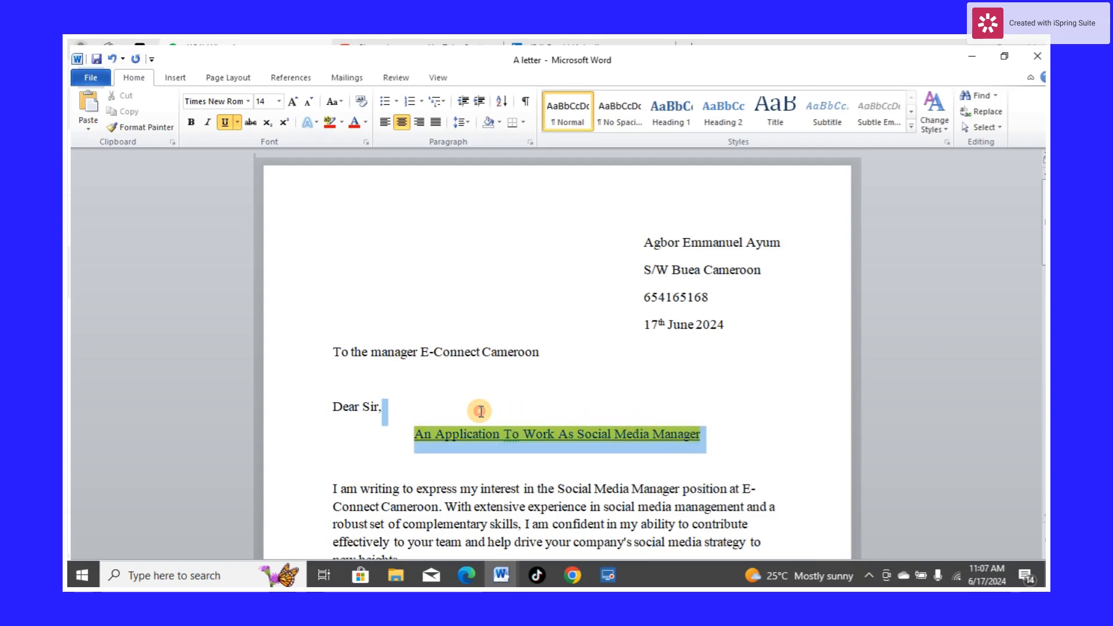
pyautogui.click(329, 120)
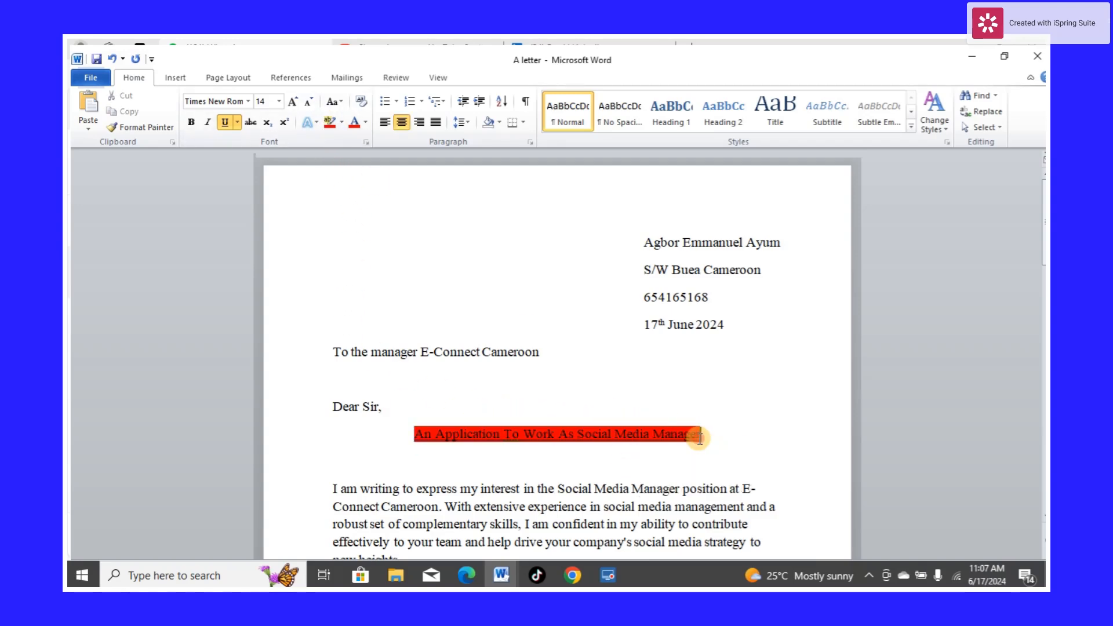
# Set the font colour of the subject heading "An Application To Work As Social Media Manager" to white
pyautogui.moveTo(690, 434); pyautogui.dragTo(477, 427)
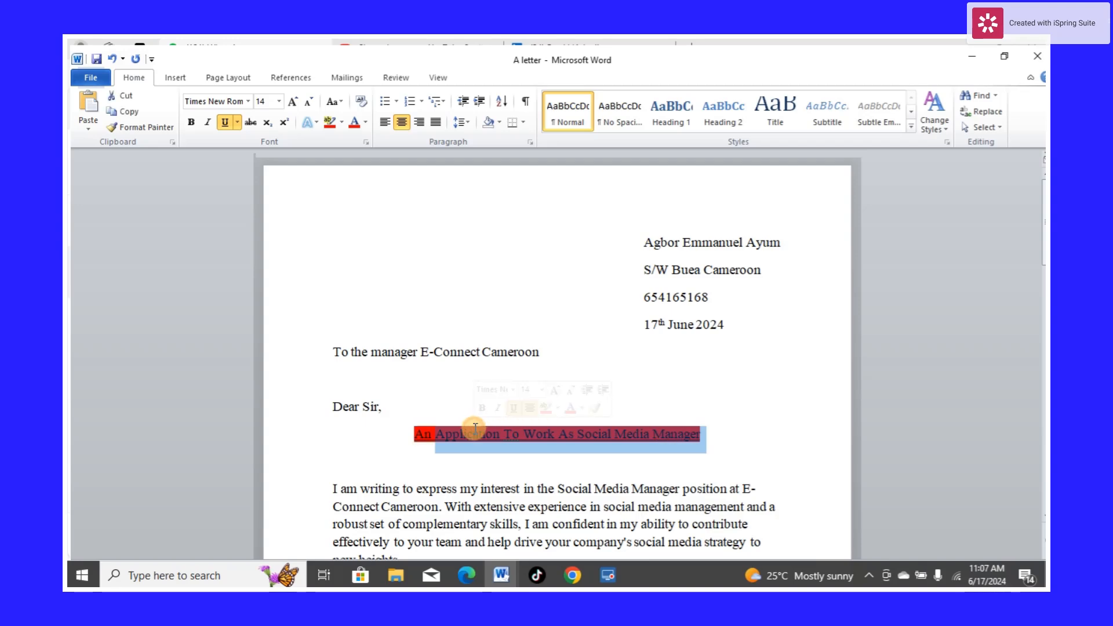
pyautogui.click(363, 123)
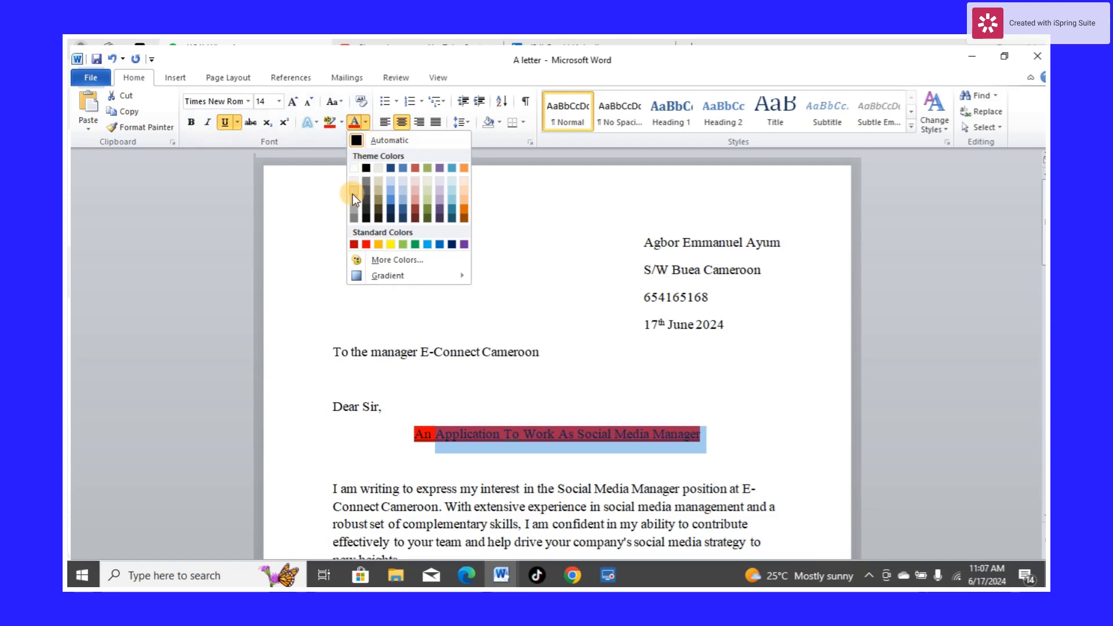
pyautogui.click(356, 168)
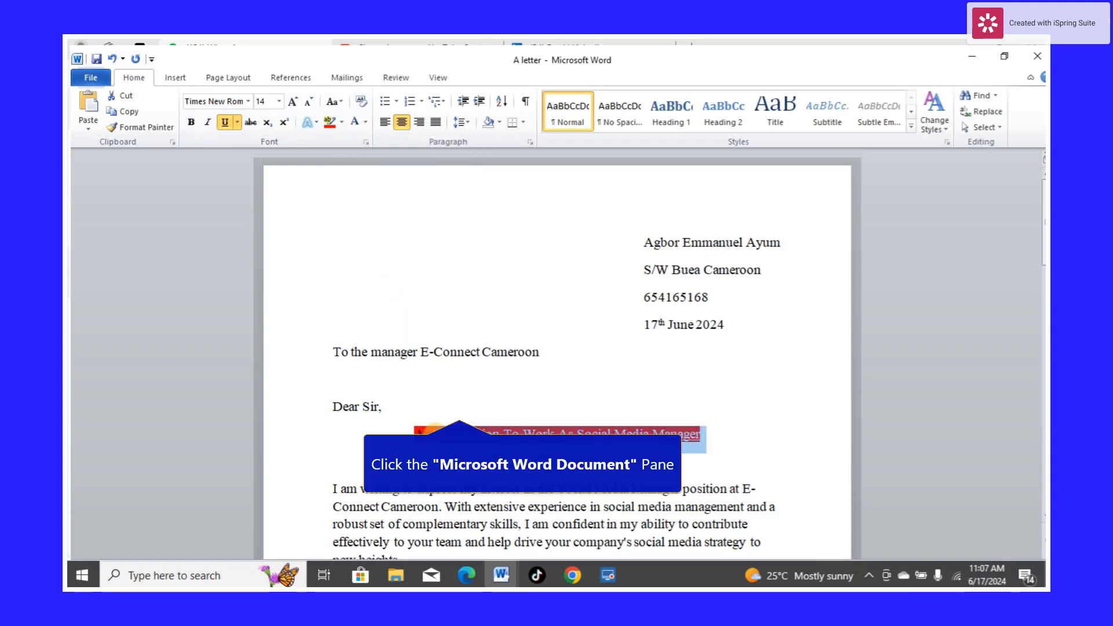
pyautogui.click(432, 430)
pyautogui.moveTo(414, 434); pyautogui.dragTo(434, 434)
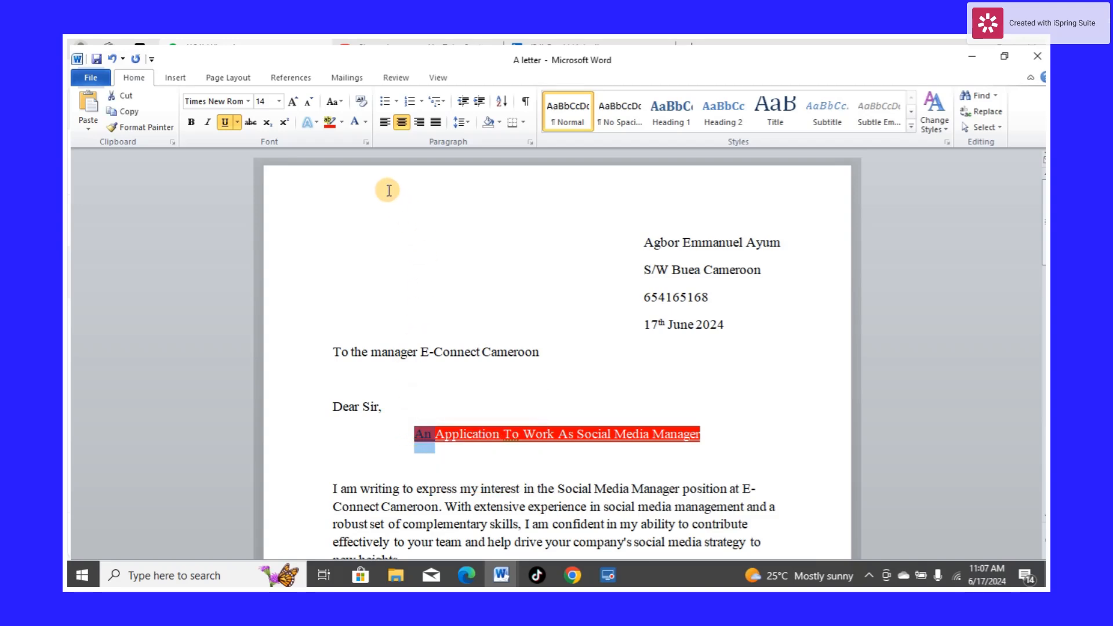
pyautogui.click(353, 123)
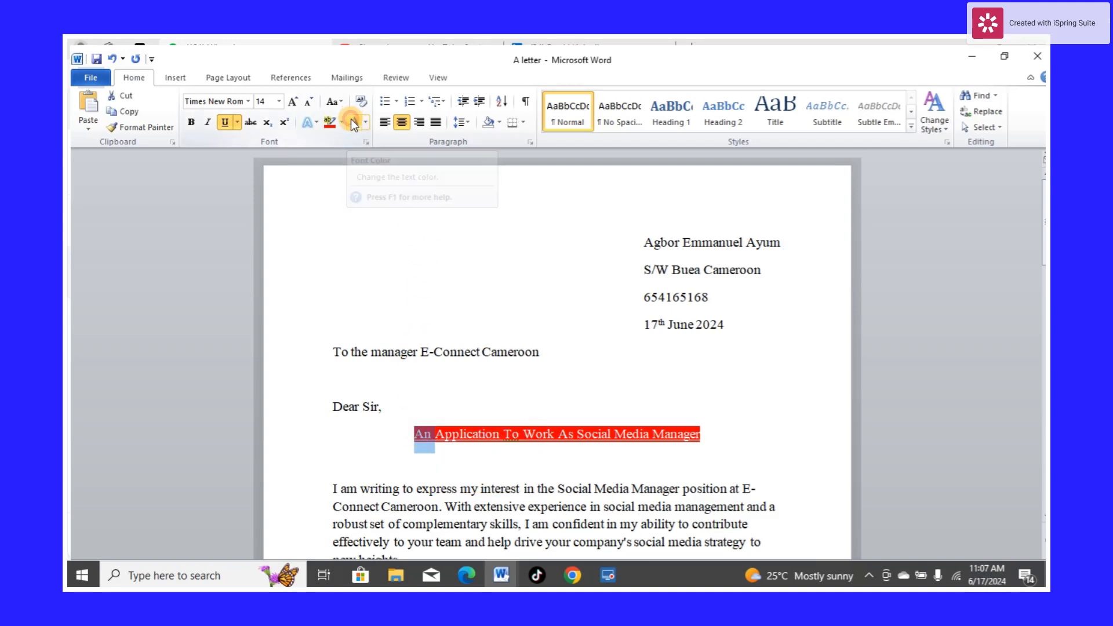
pyautogui.click(527, 457)
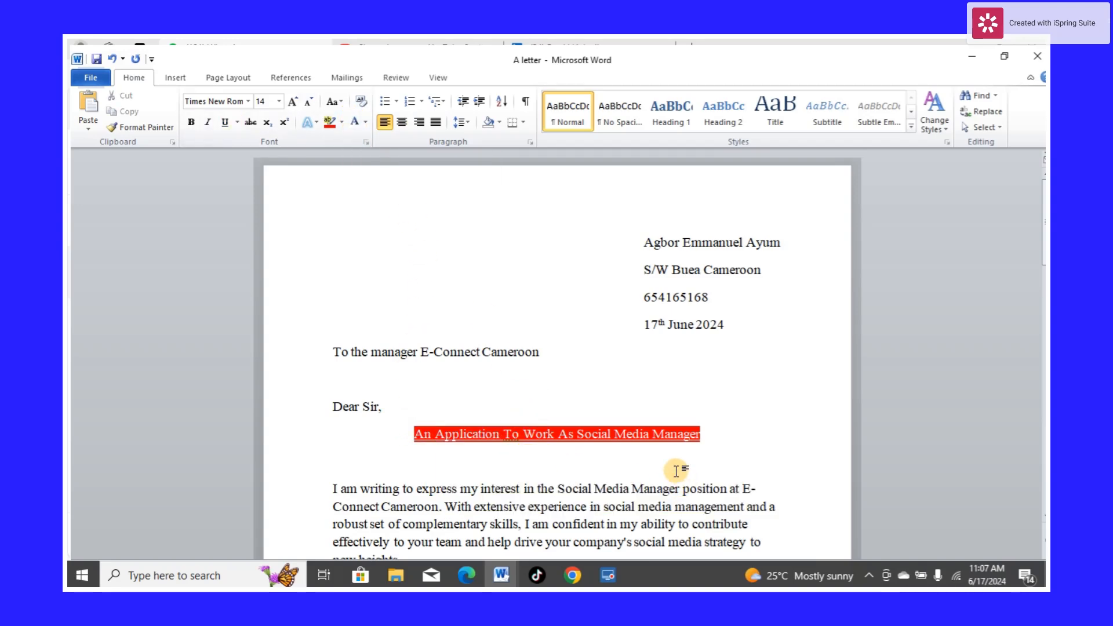
# Remove the underline from the subject heading "An Application To Work As Social Media Manager"
pyautogui.moveTo(706, 430); pyautogui.dragTo(516, 415)
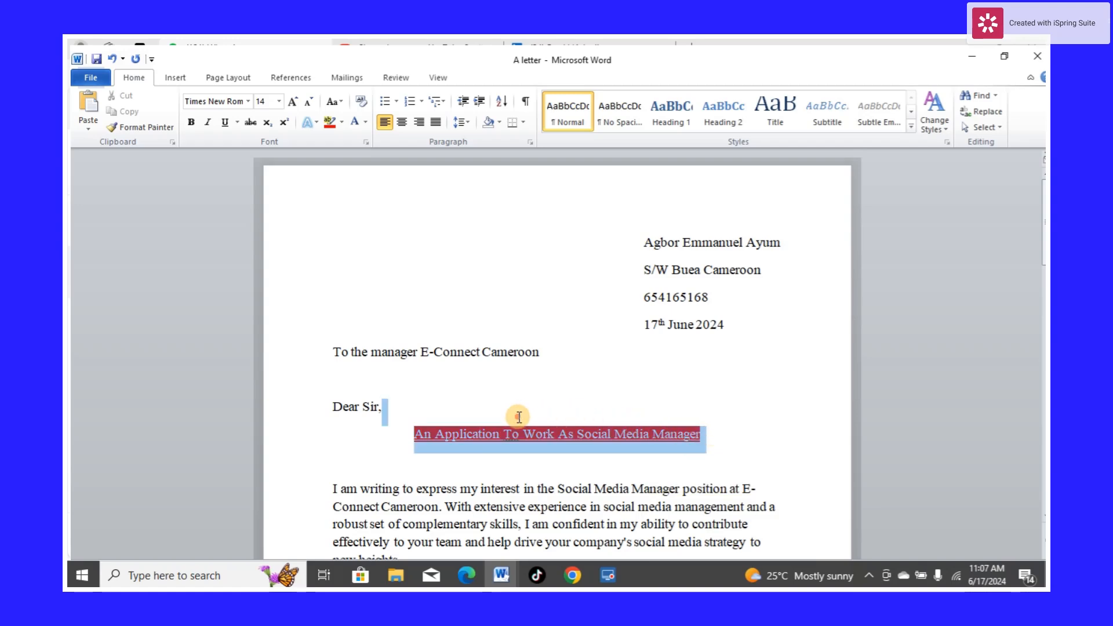
pyautogui.click(228, 123)
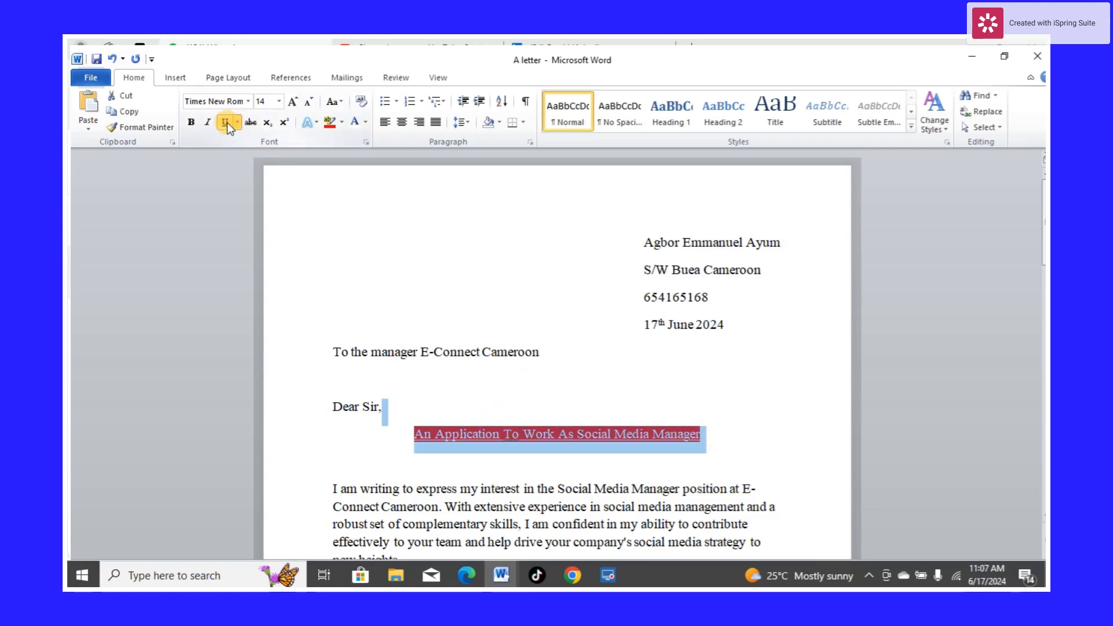
pyautogui.click(770, 444)
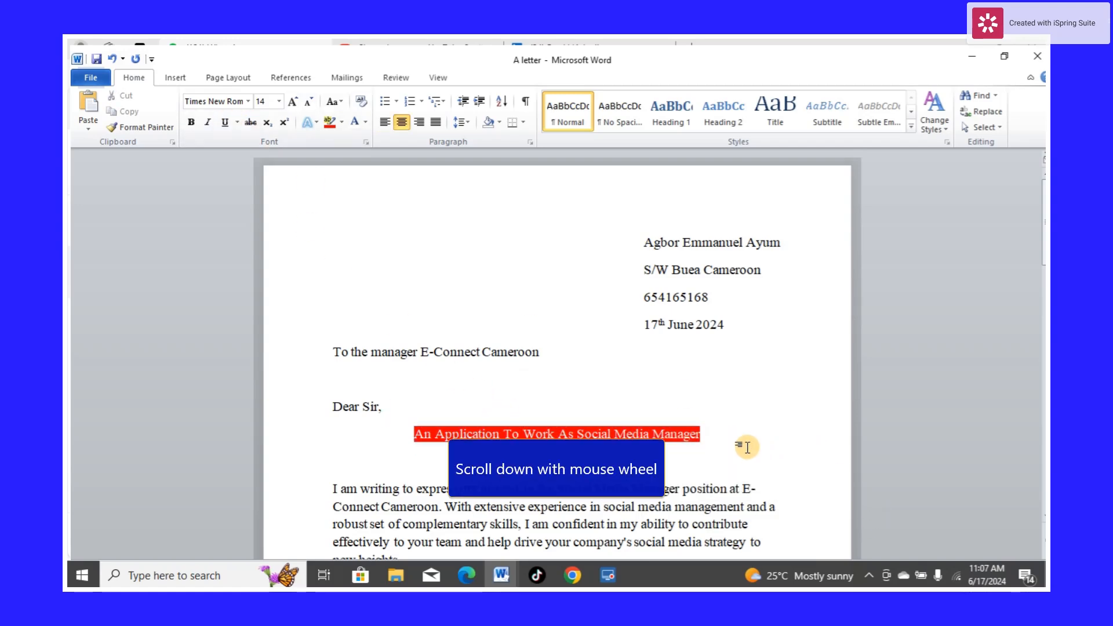
pyautogui.scroll(-1, 736, 443)
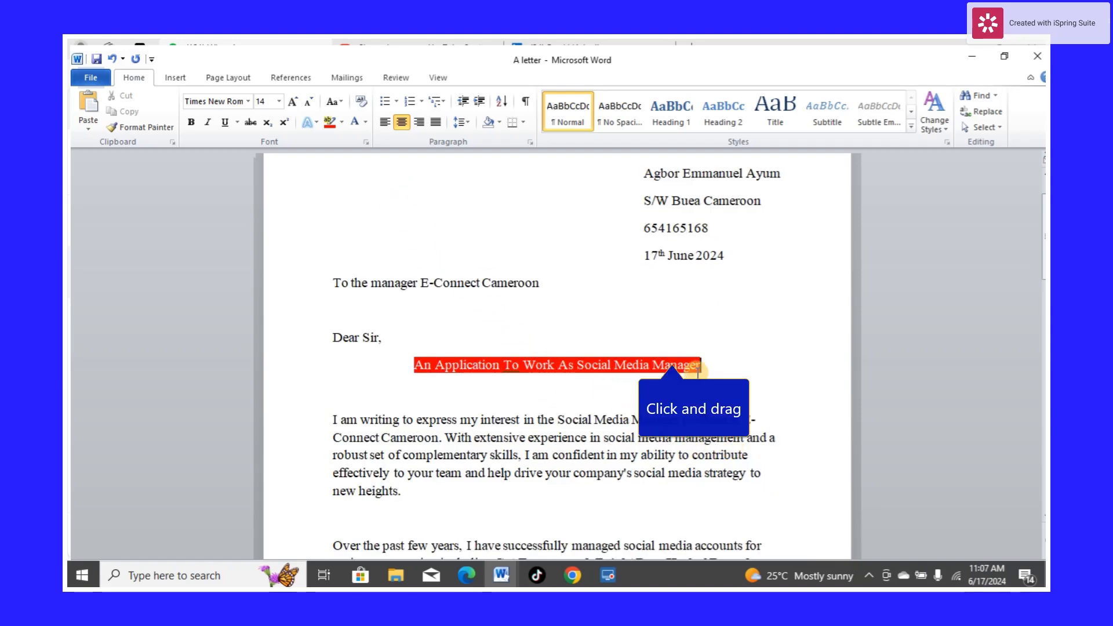
pyautogui.moveTo(705, 368); pyautogui.dragTo(467, 351)
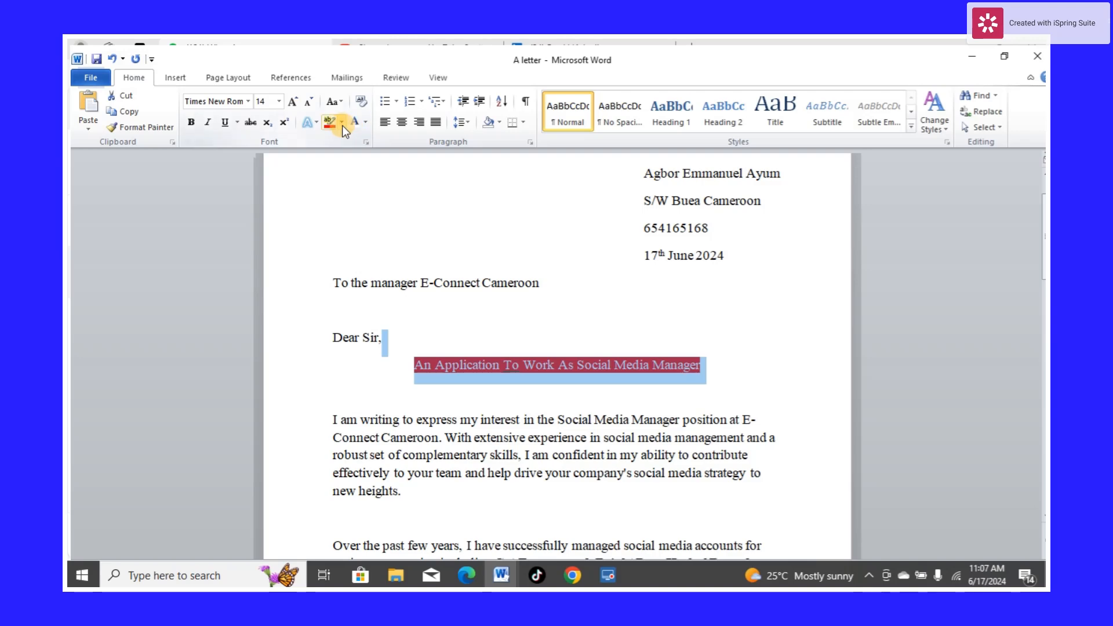
pyautogui.click(364, 123)
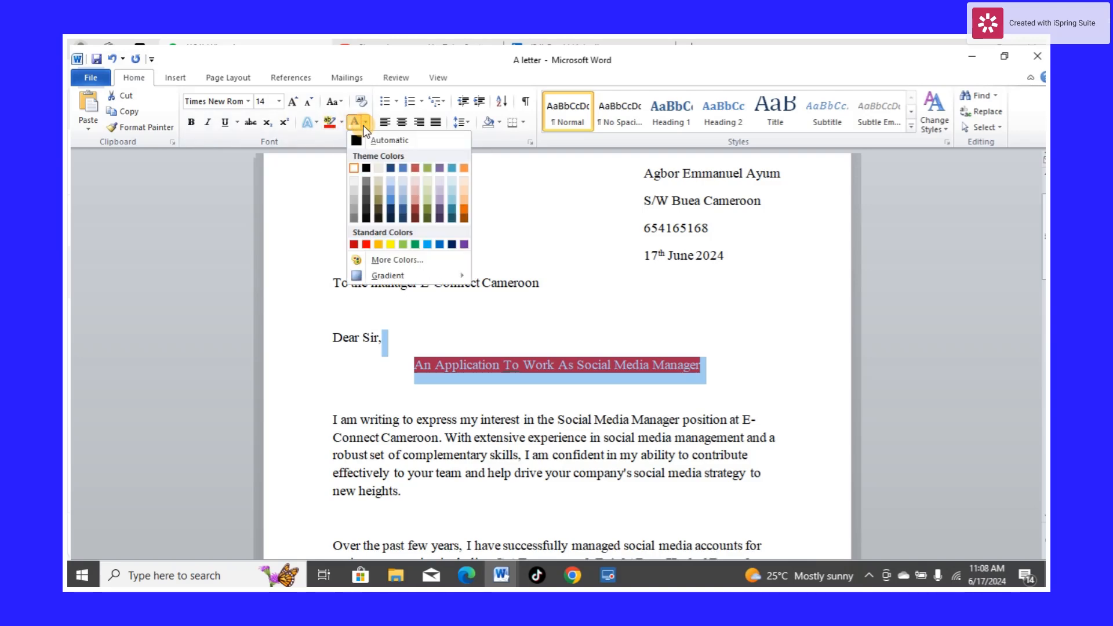
pyautogui.click(770, 413)
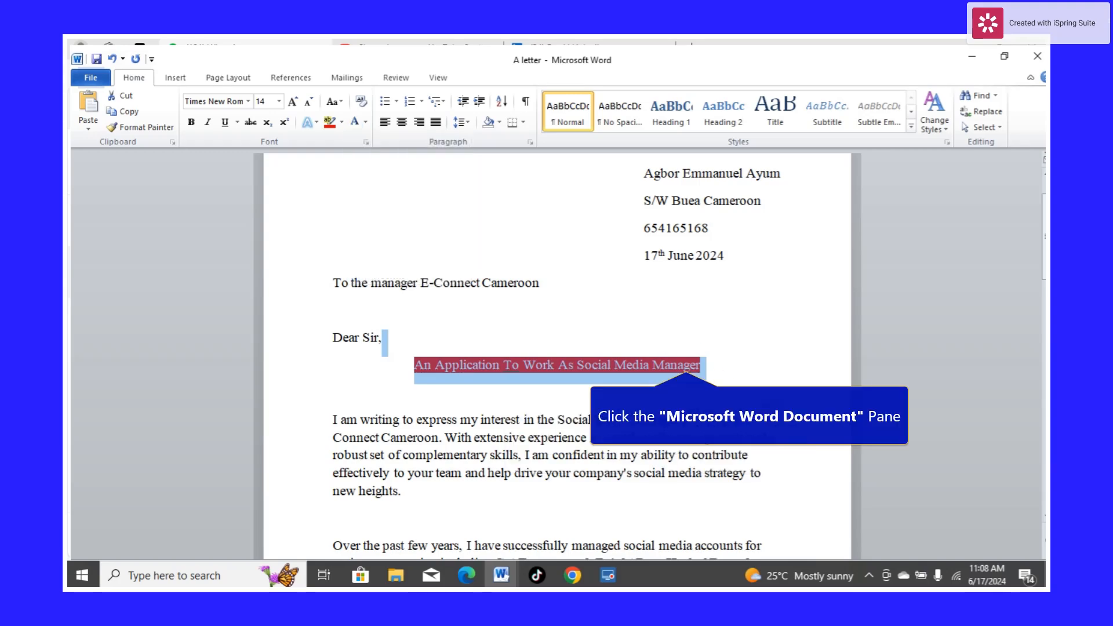
pyautogui.click(720, 380)
# Scroll through the letter to review its paragraphs and bulleted strengths
pyautogui.scroll(-3, 772, 417)
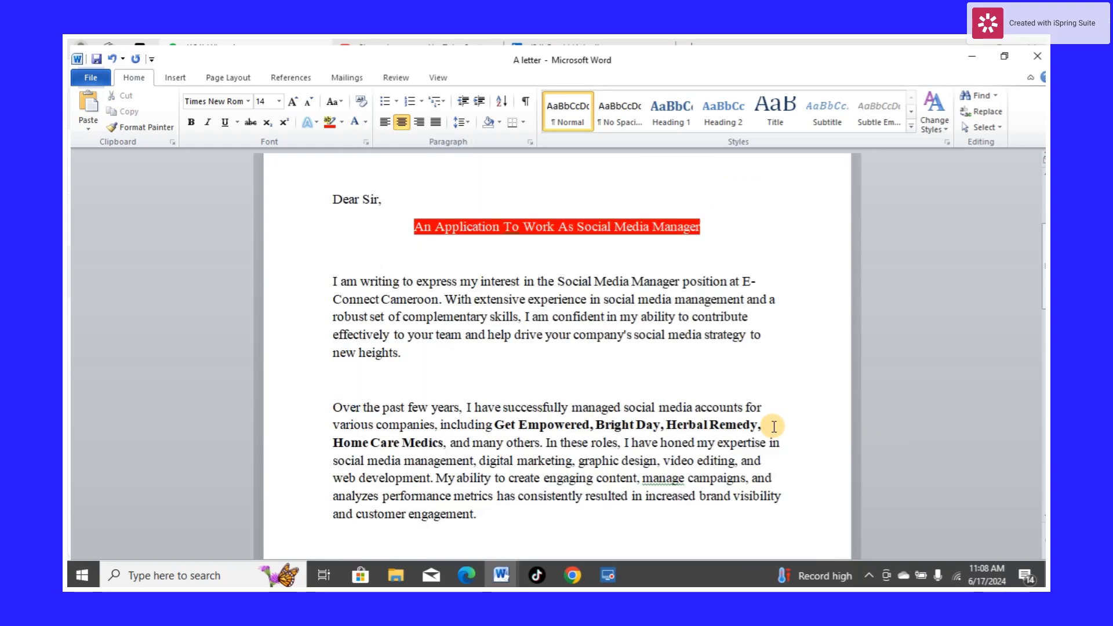
pyautogui.scroll(-6, 774, 427)
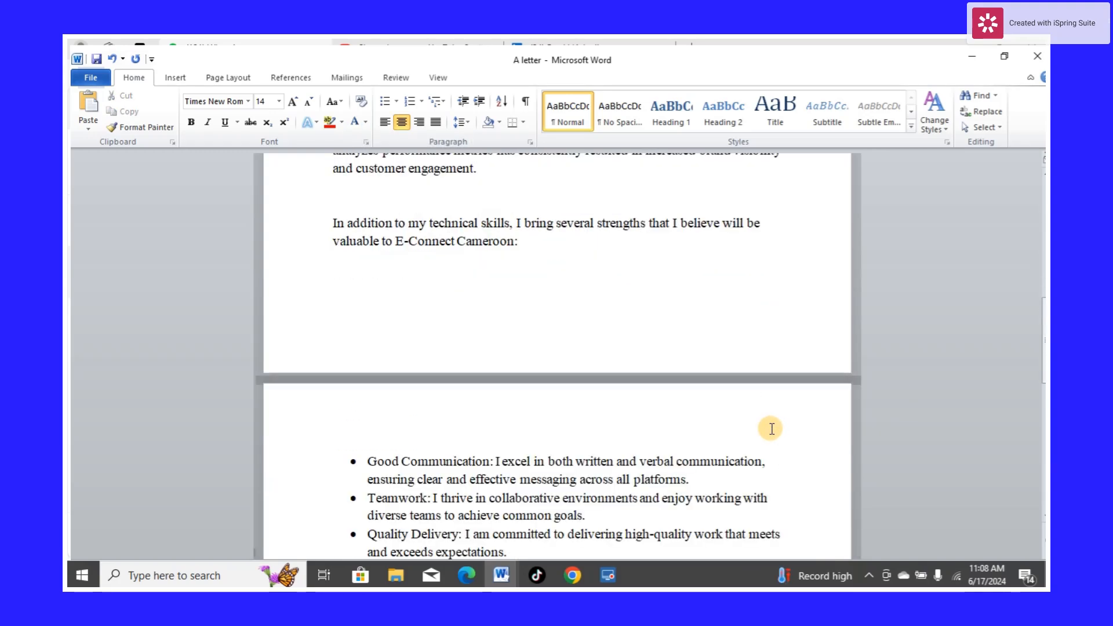
pyautogui.scroll(-2, 771, 429)
pyautogui.scroll(-5, 769, 431)
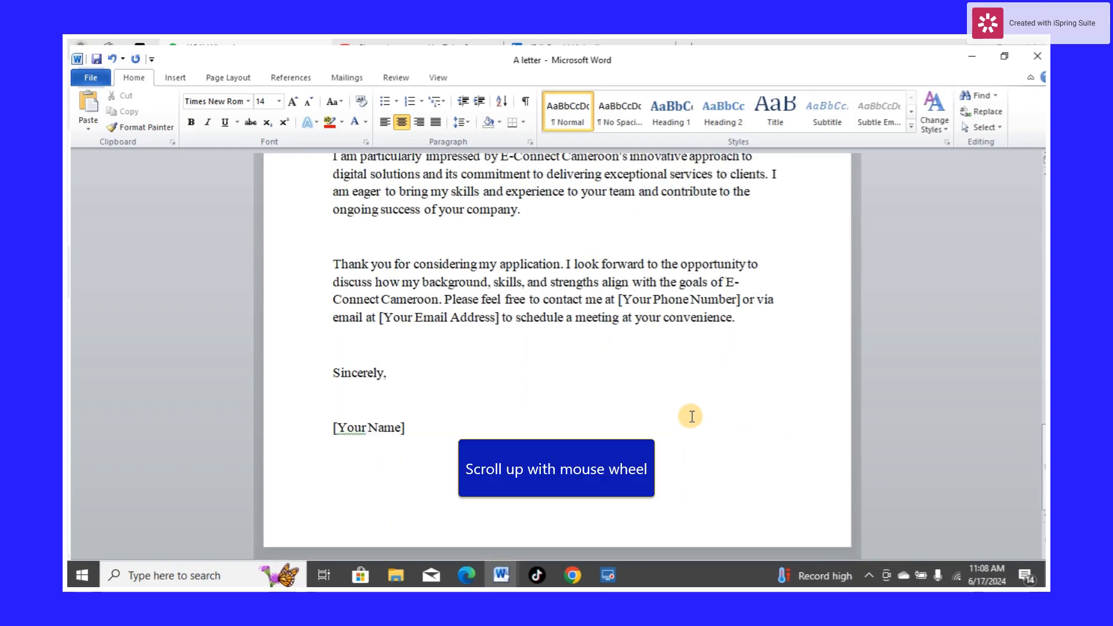
pyautogui.scroll(6, 580, 381)
pyautogui.scroll(6, 583, 380)
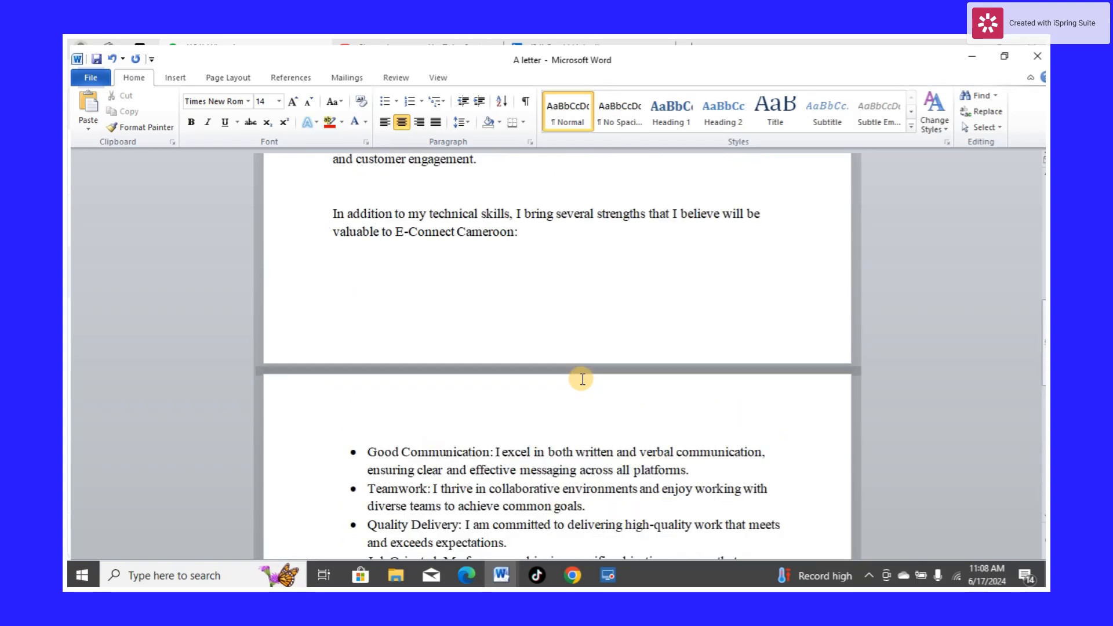
pyautogui.scroll(4, 581, 377)
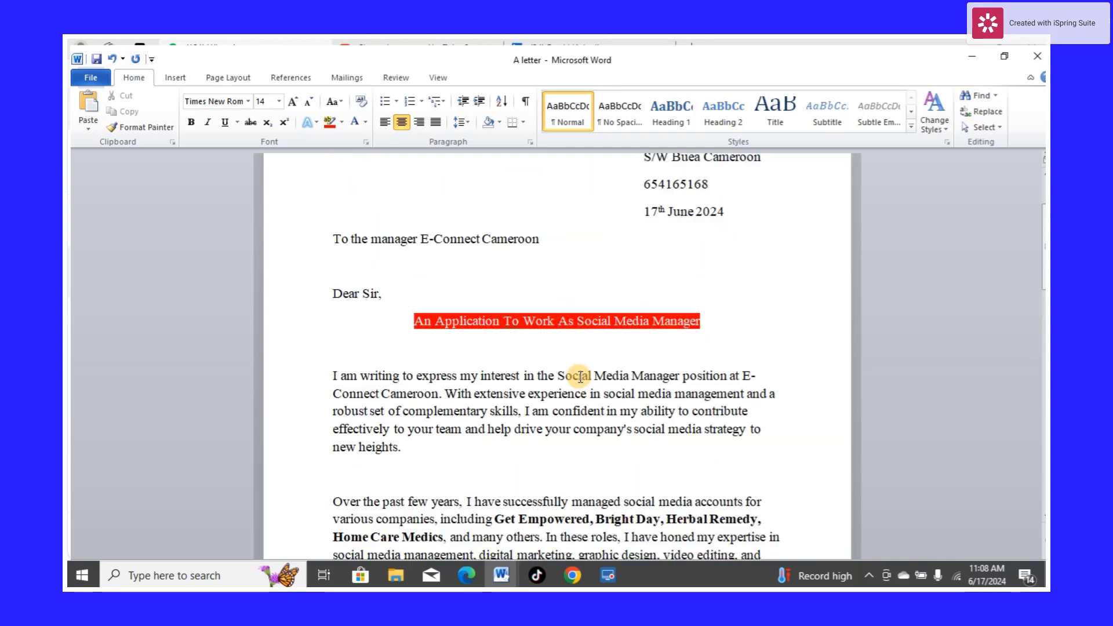
pyautogui.scroll(-4, 578, 376)
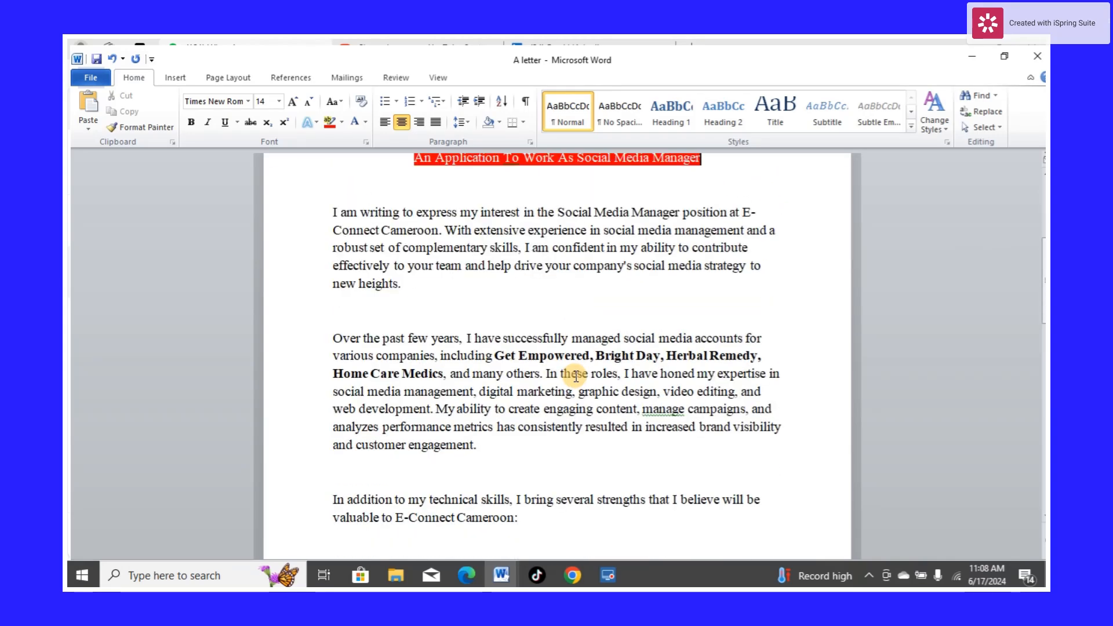
pyautogui.scroll(-2, 576, 375)
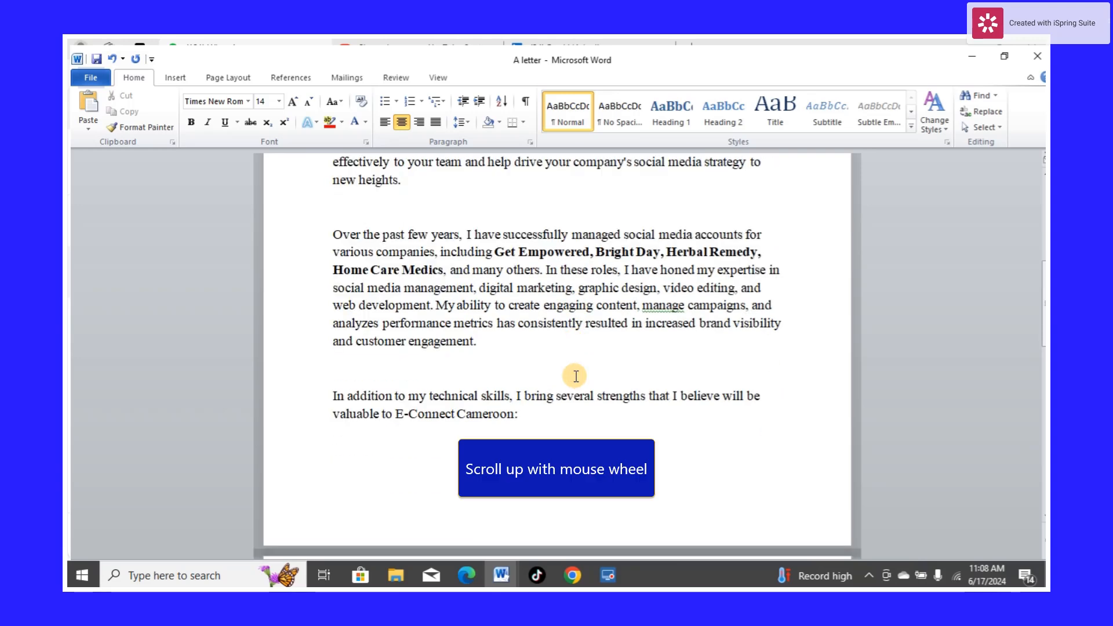
pyautogui.scroll(1, 576, 375)
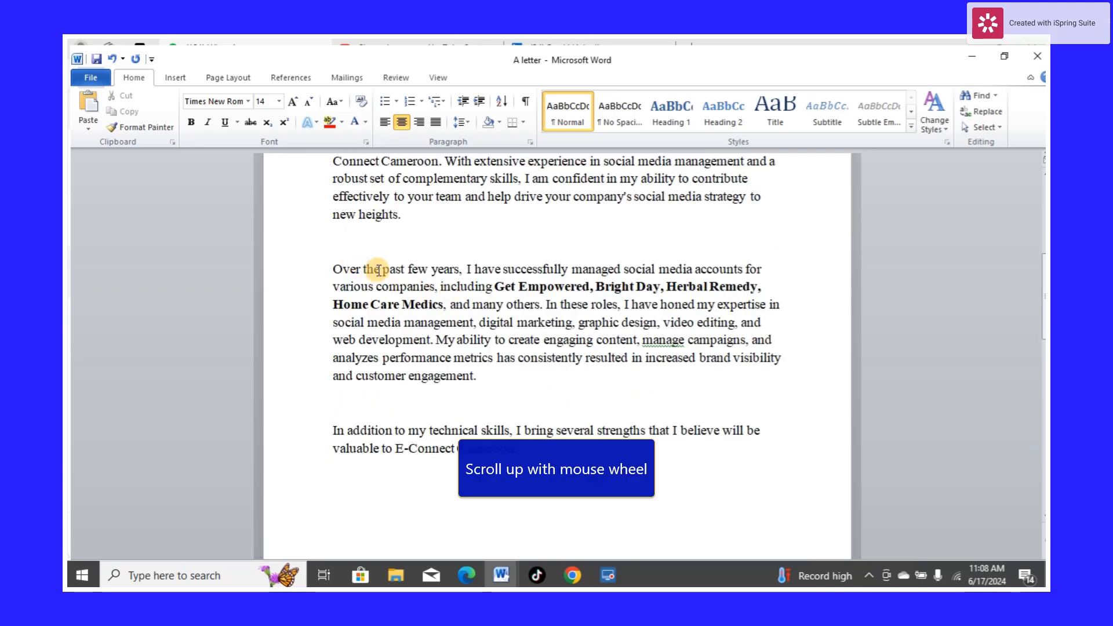
# Set the font colour of the paragraph beginning "Over the past few years" to dark red
pyautogui.scroll(1, 417, 301)
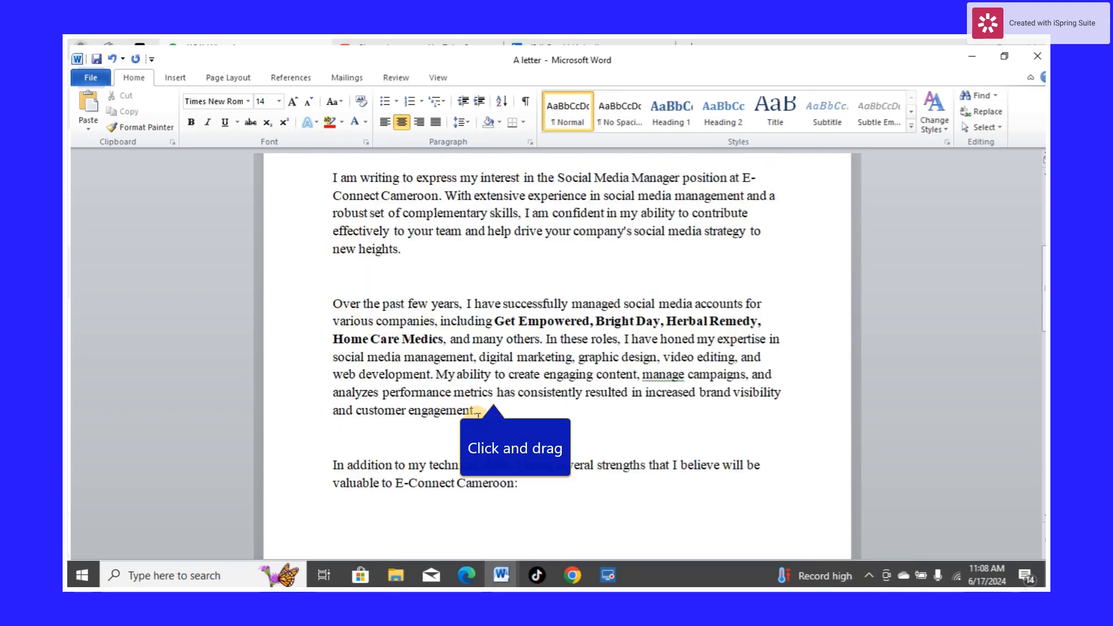
pyautogui.moveTo(478, 412); pyautogui.dragTo(318, 301)
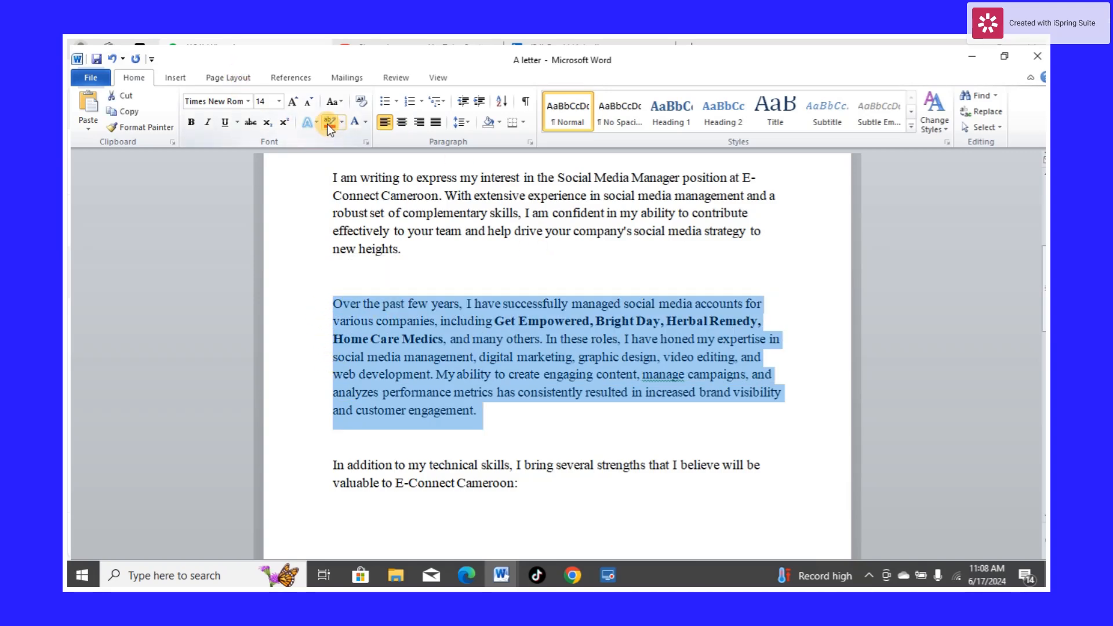
pyautogui.click(365, 123)
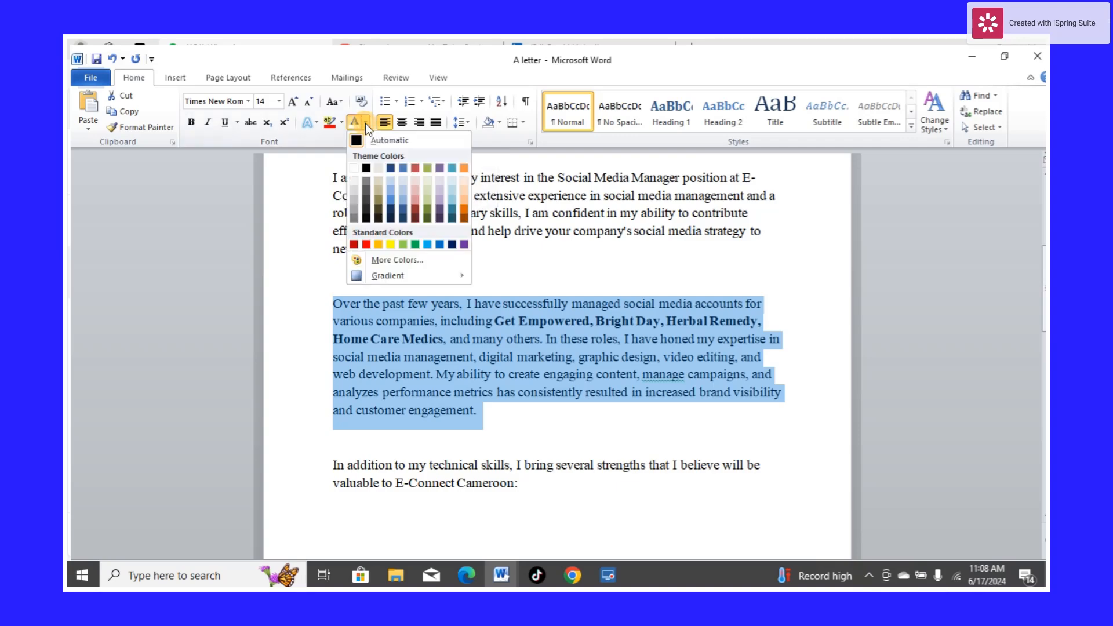
pyautogui.click(356, 243)
pyautogui.click(516, 415)
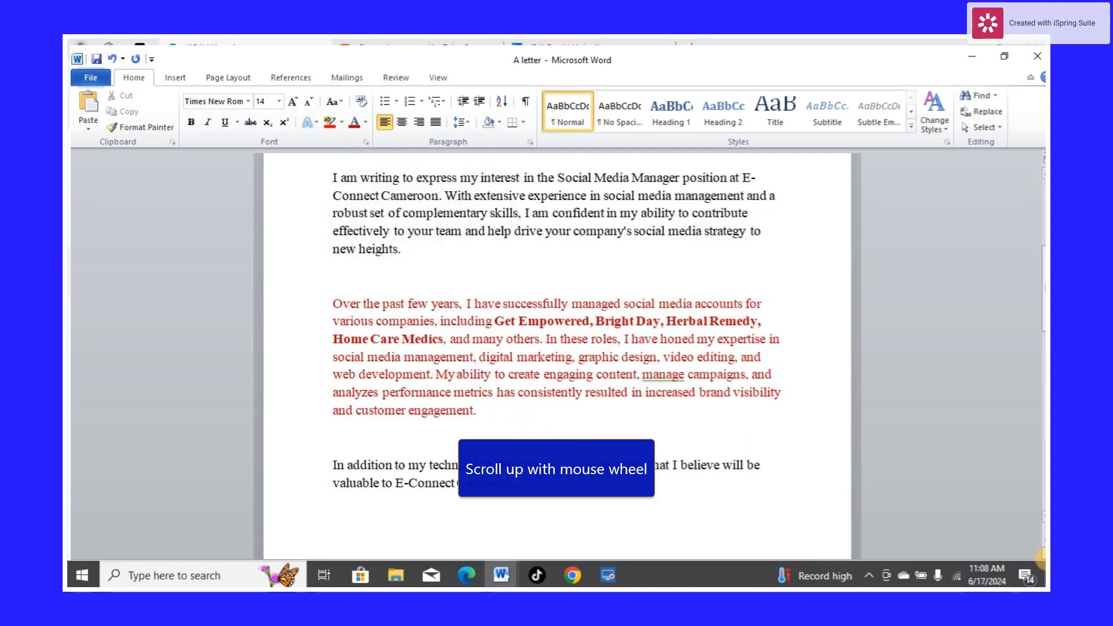
# Scroll through the letter to review the colour formatting of the heading and paragraphs
pyautogui.scroll(6, 795, 457)
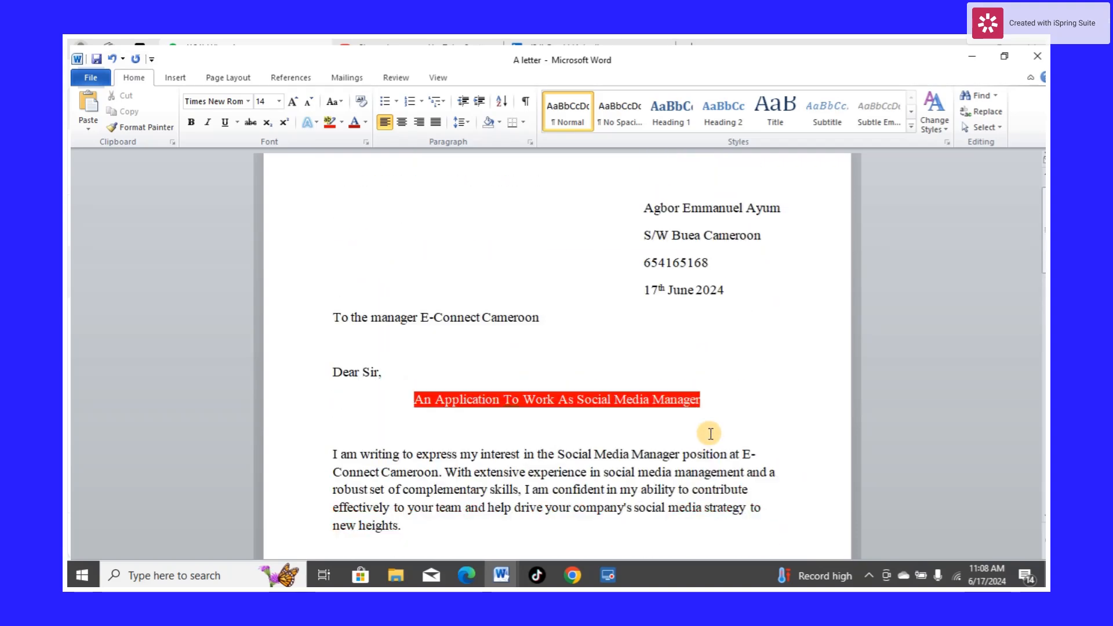
pyautogui.scroll(-5, 479, 363)
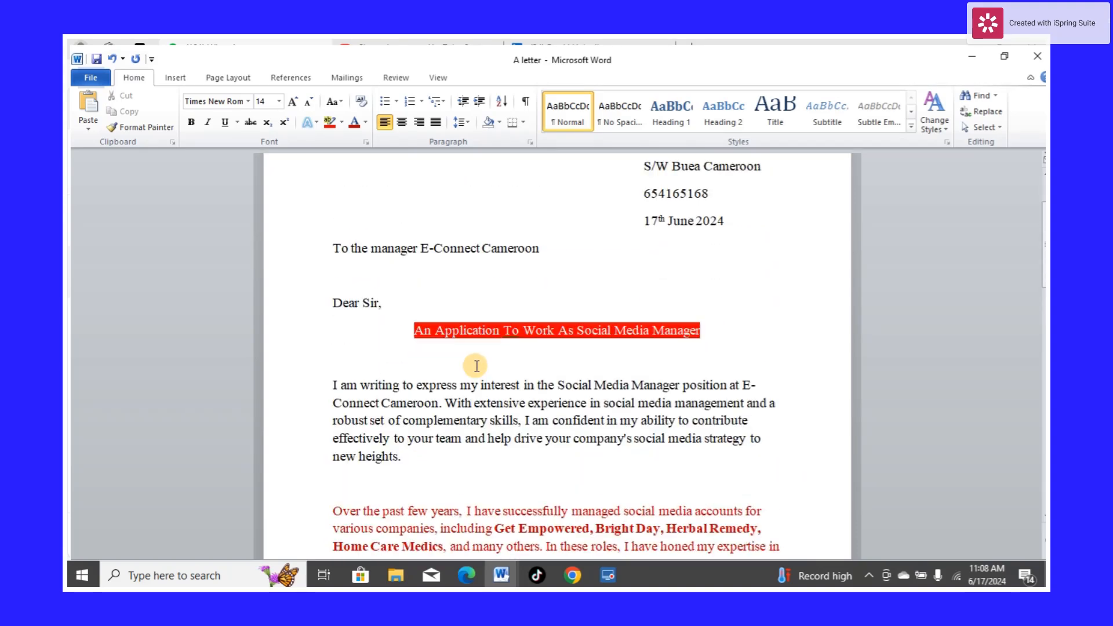
pyautogui.scroll(-11, 479, 364)
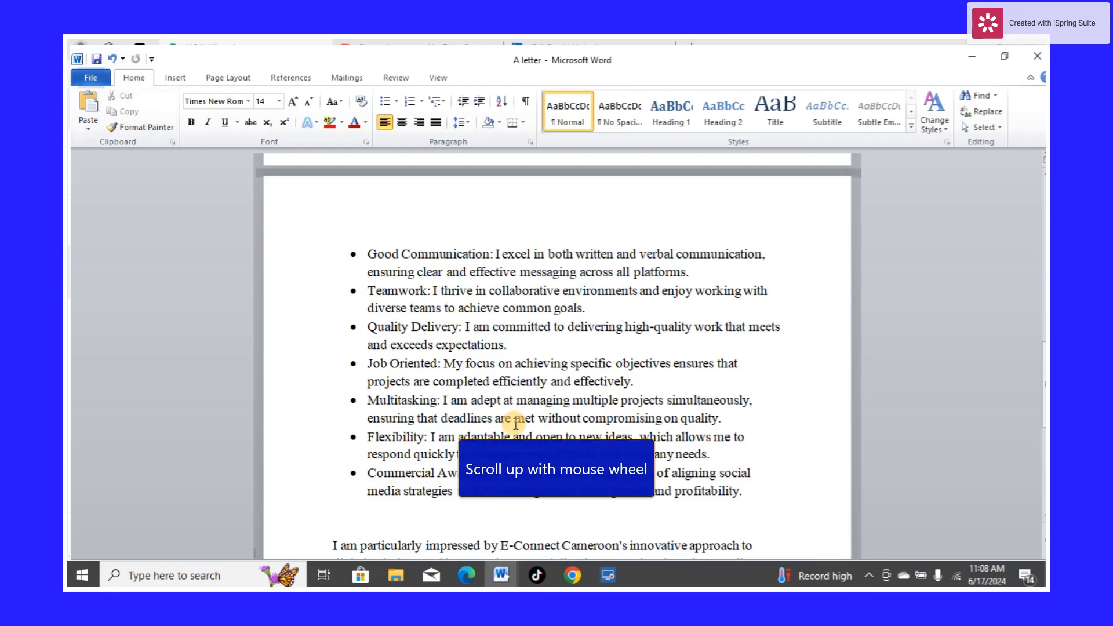
pyautogui.scroll(3, 516, 424)
pyautogui.scroll(-4, 516, 424)
pyautogui.scroll(5, 517, 423)
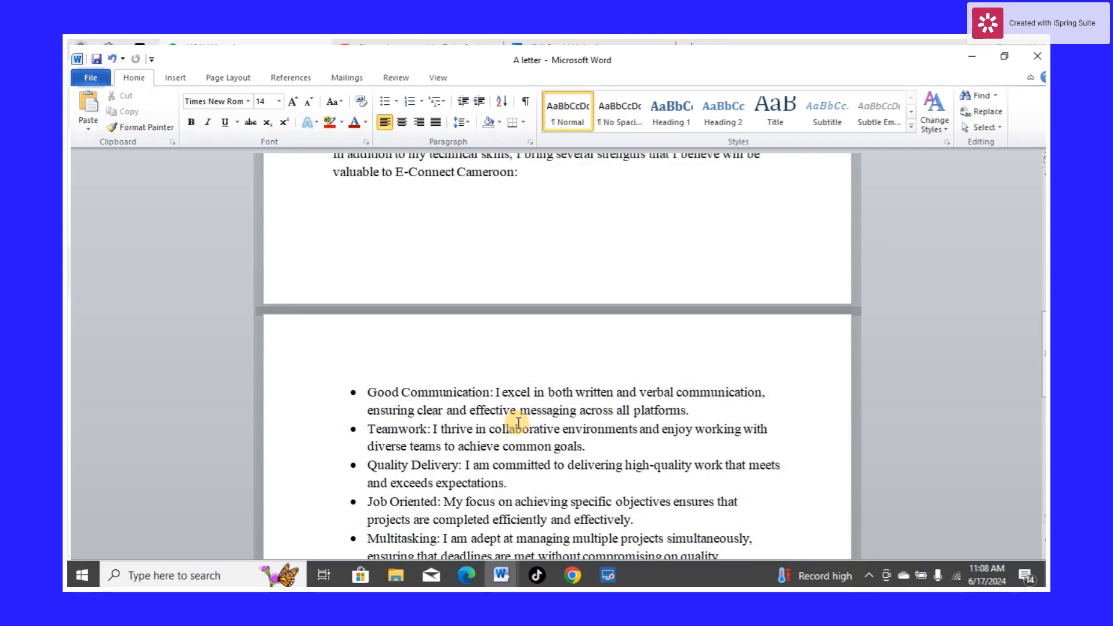
pyautogui.scroll(5, 517, 423)
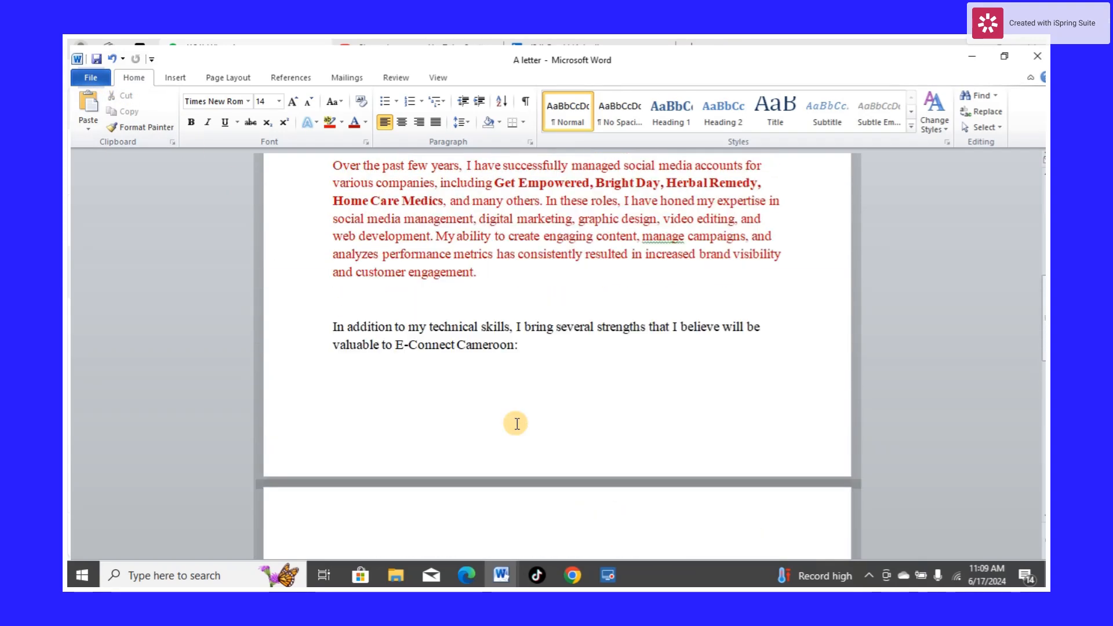
pyautogui.scroll(4, 516, 424)
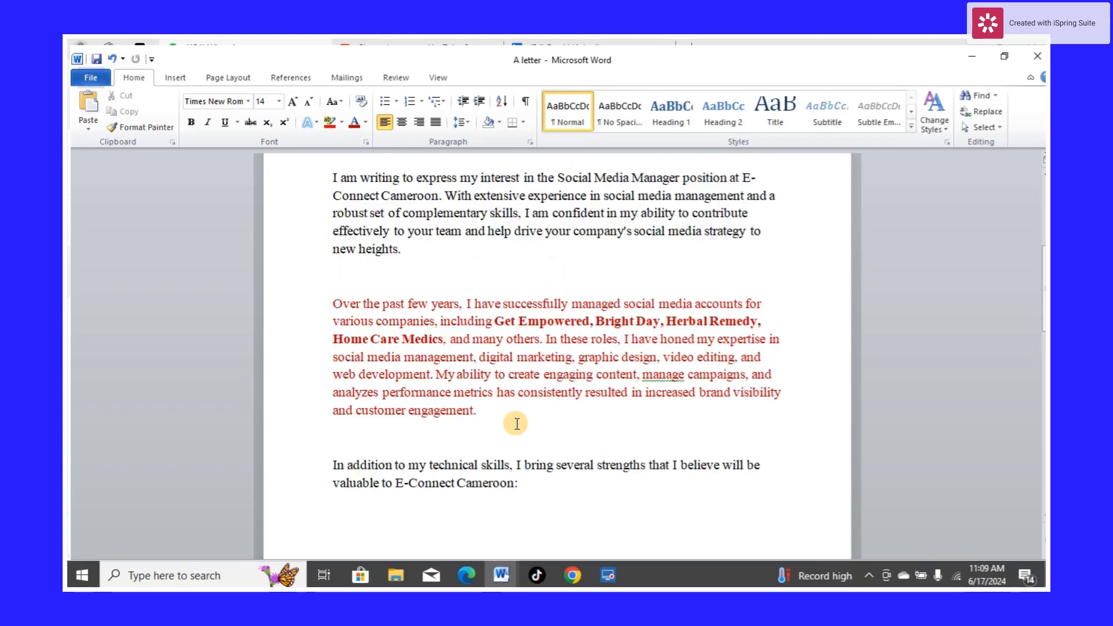
pyautogui.scroll(3, 516, 423)
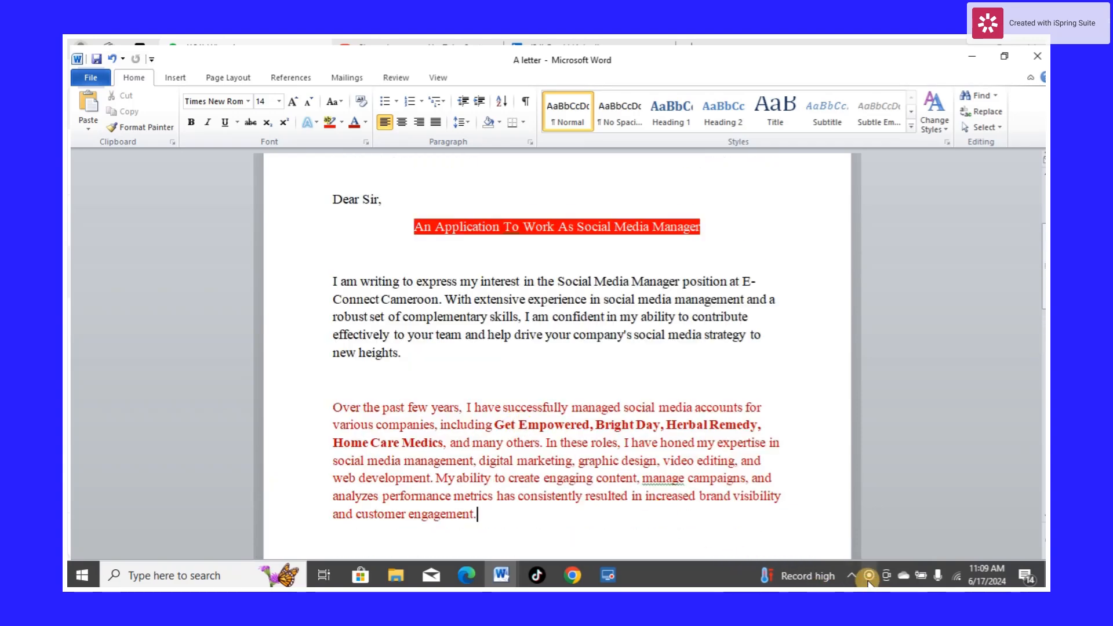
pyautogui.click(852, 577)
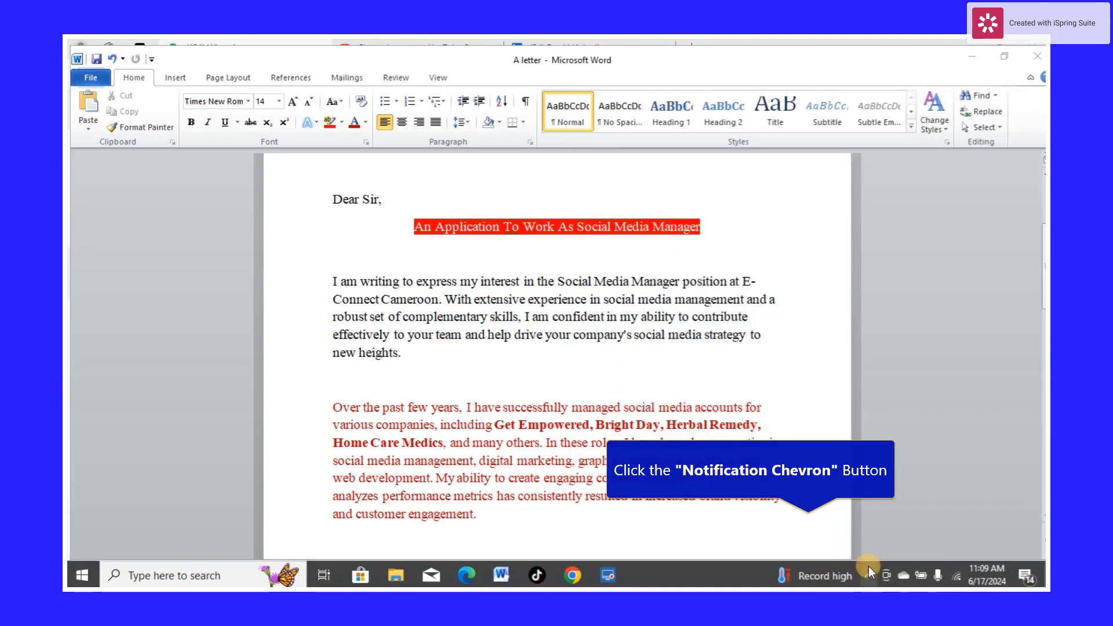
pyautogui.click(868, 568)
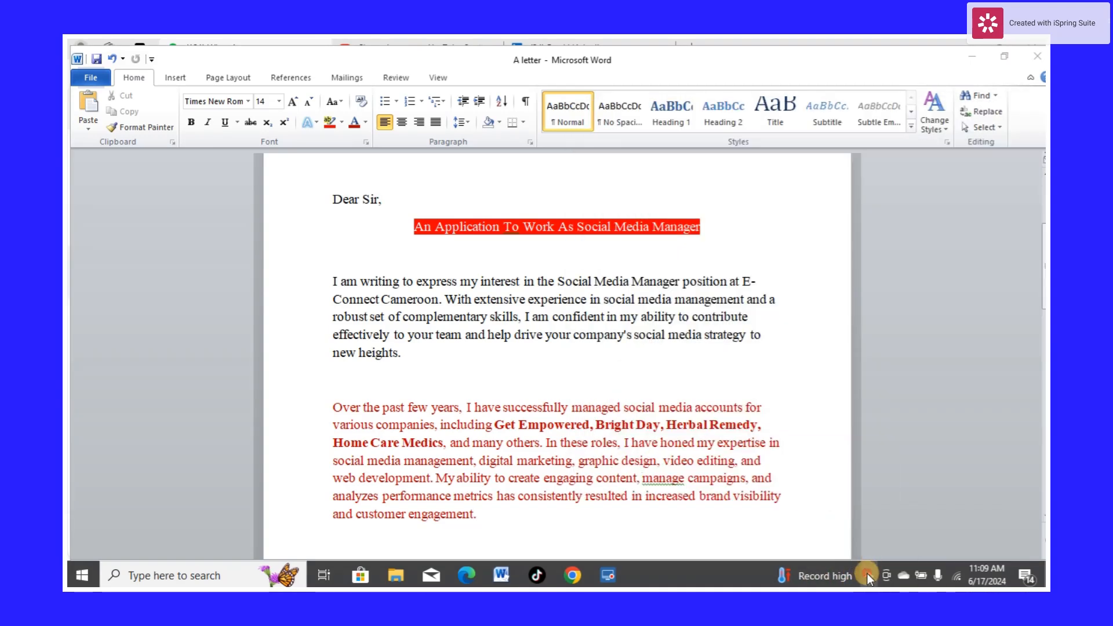
pyautogui.click(895, 522)
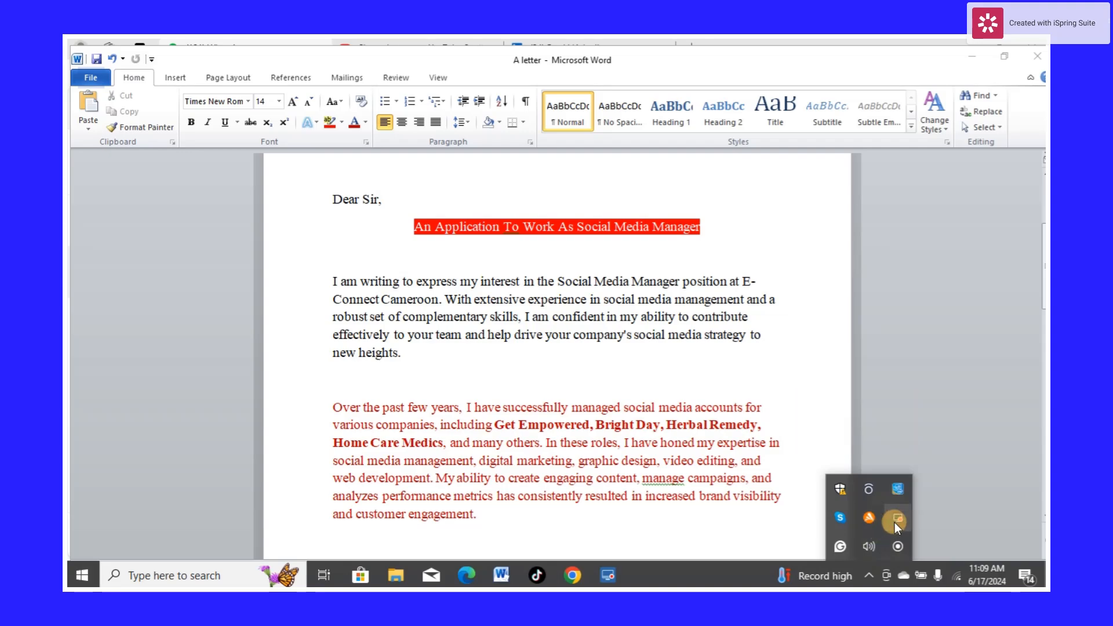